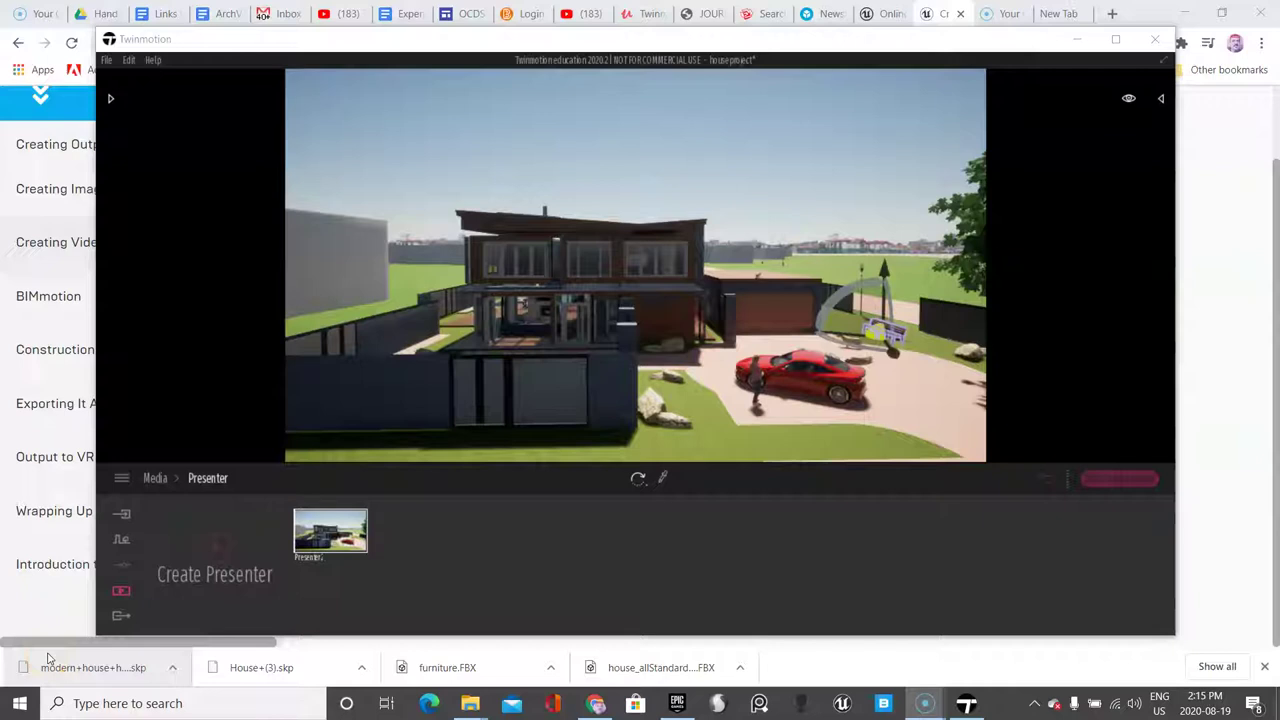
Step: Create a new presenter among the project's media and open it
left_click(360, 524)
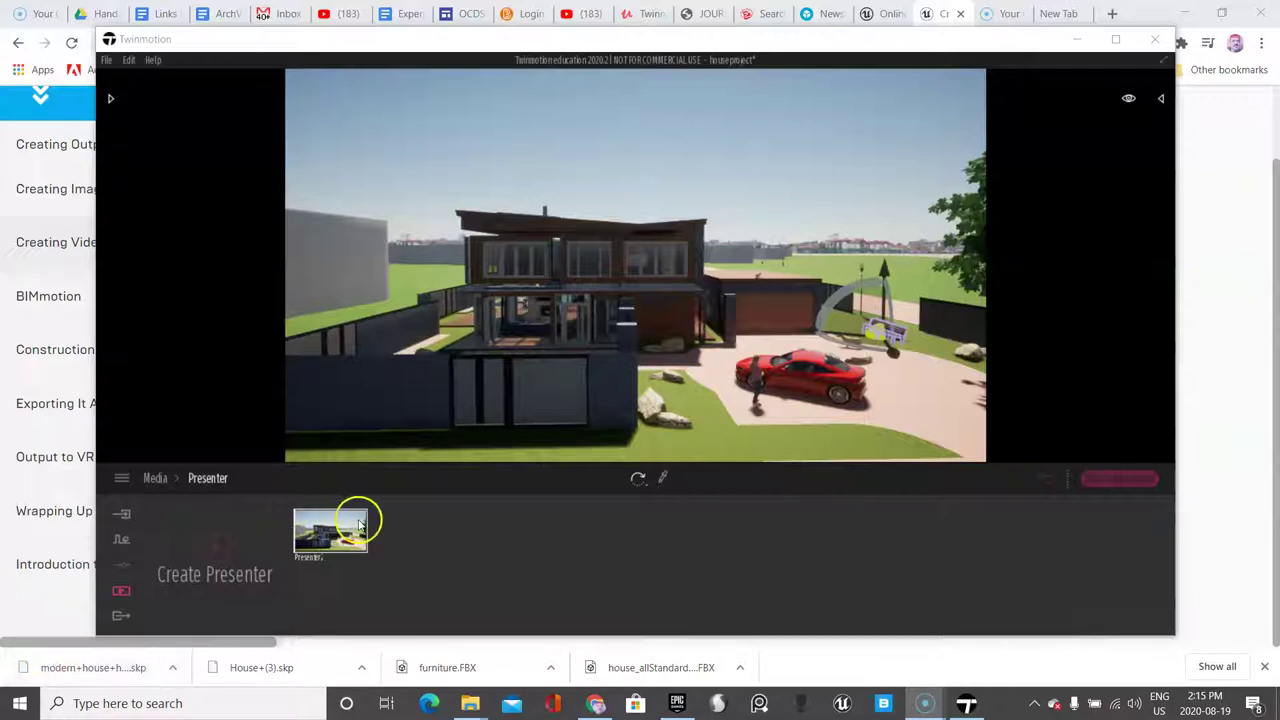
left_click(121, 592)
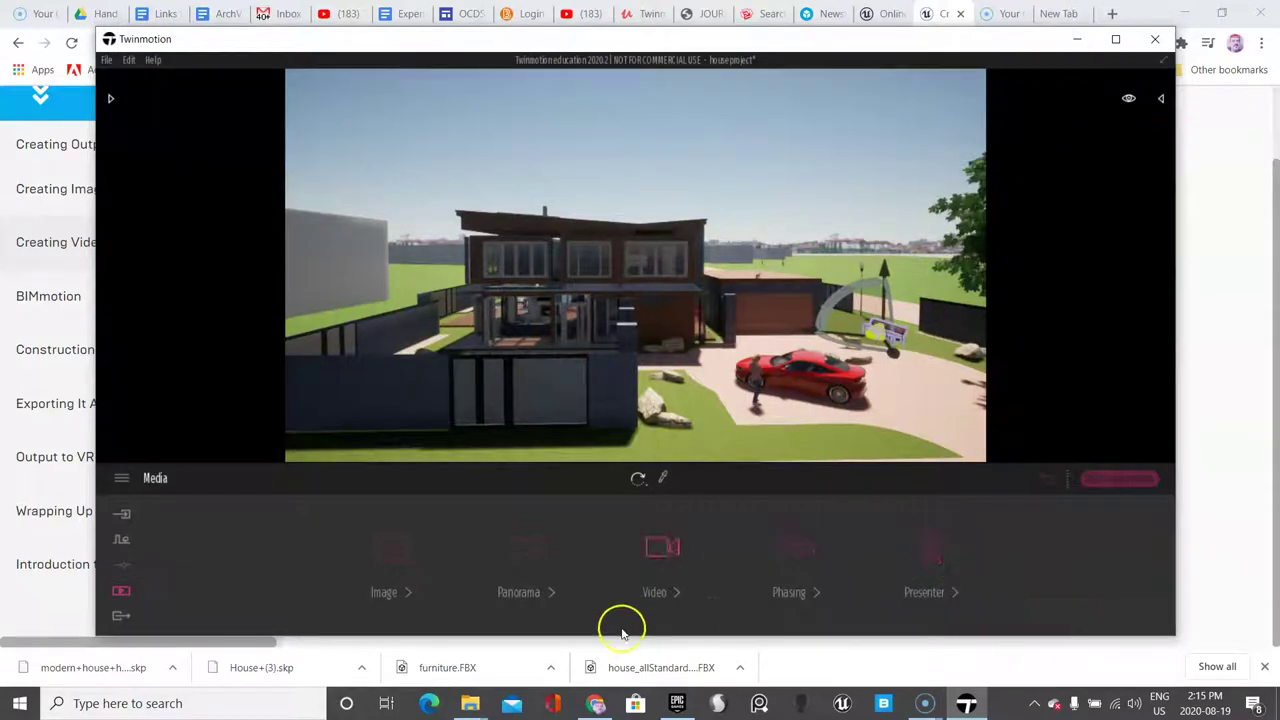
left_click(928, 592)
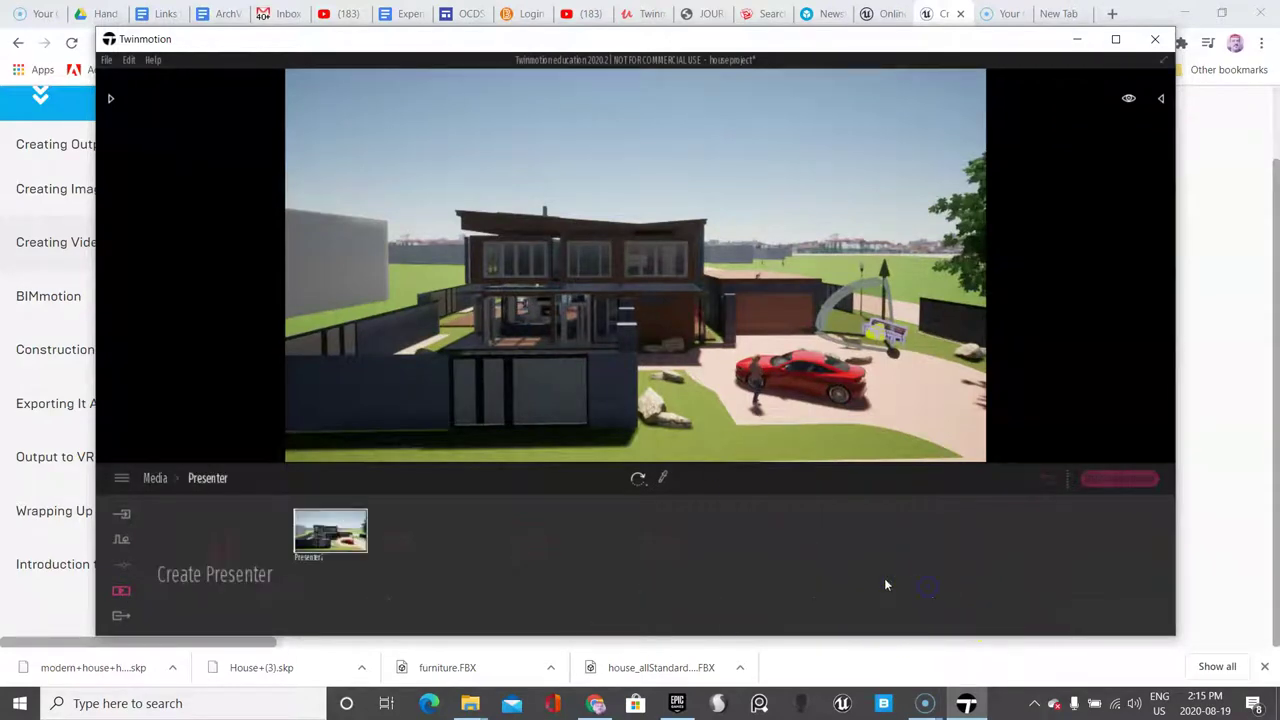
left_click(211, 550)
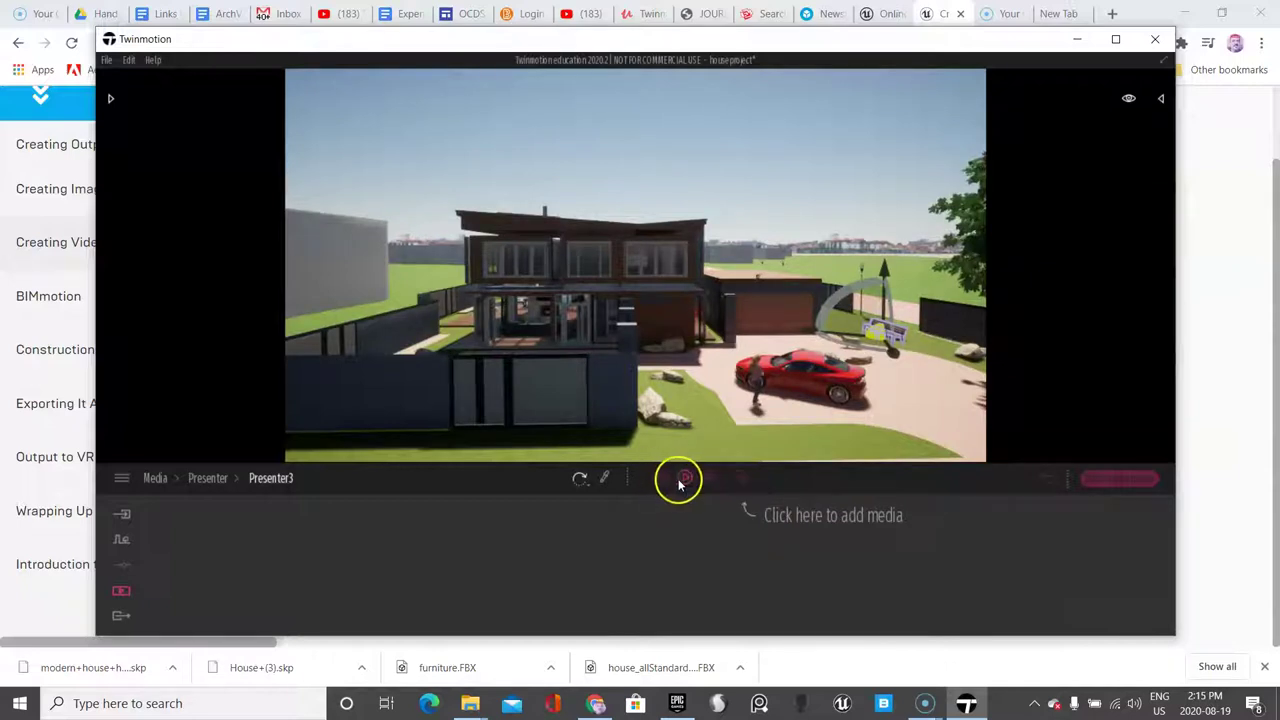
Step: Browse the images, panoramas and videos available to add to the empty presenter
left_click(741, 480)
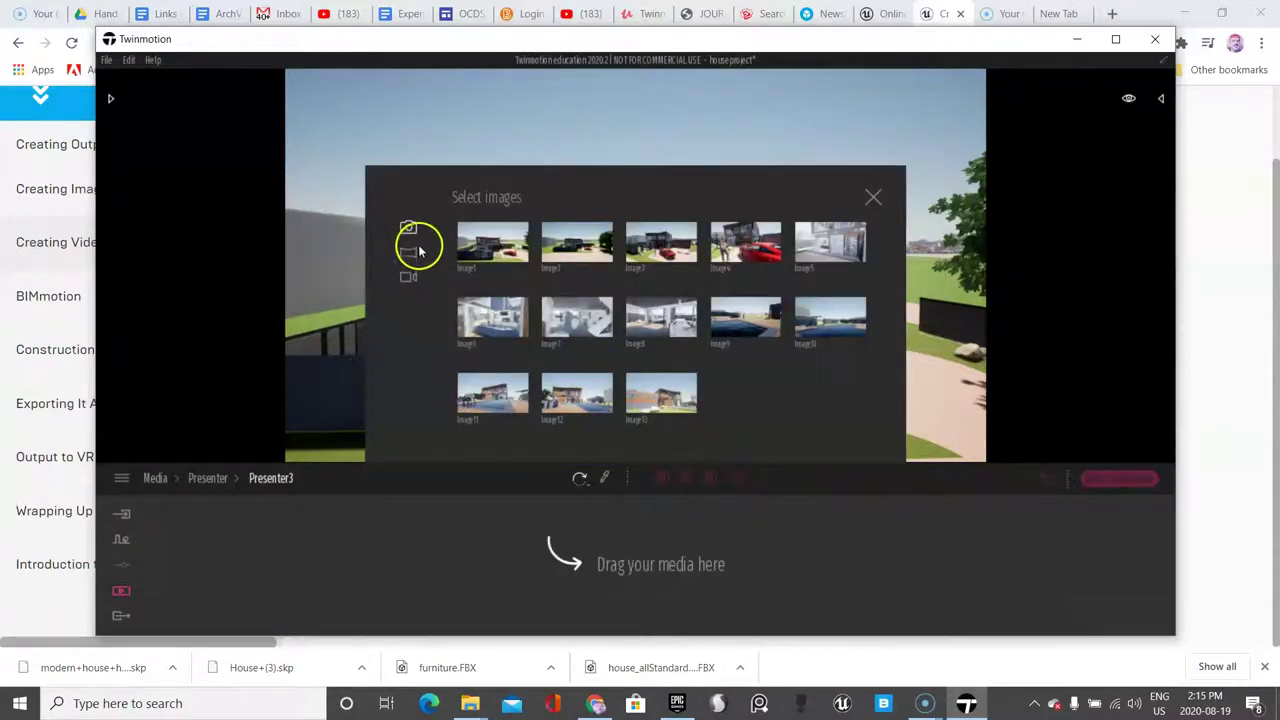
left_click(410, 253)
left_click(409, 277)
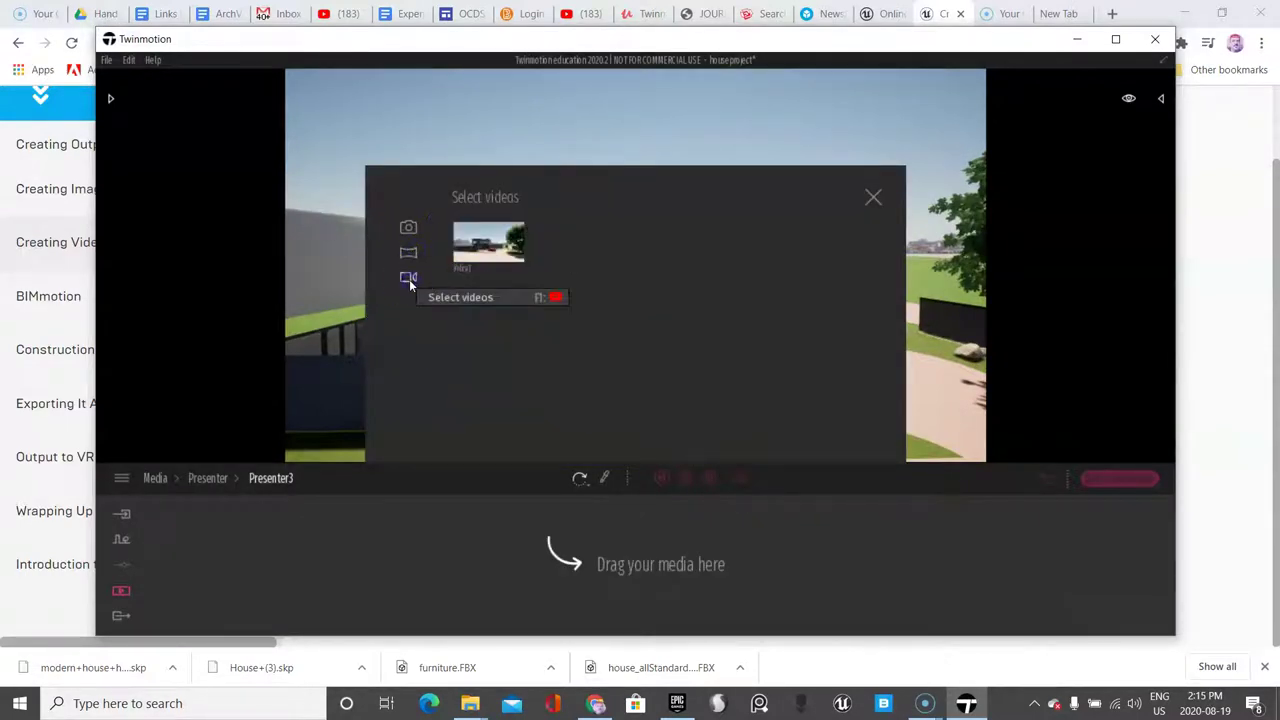
left_click(408, 253)
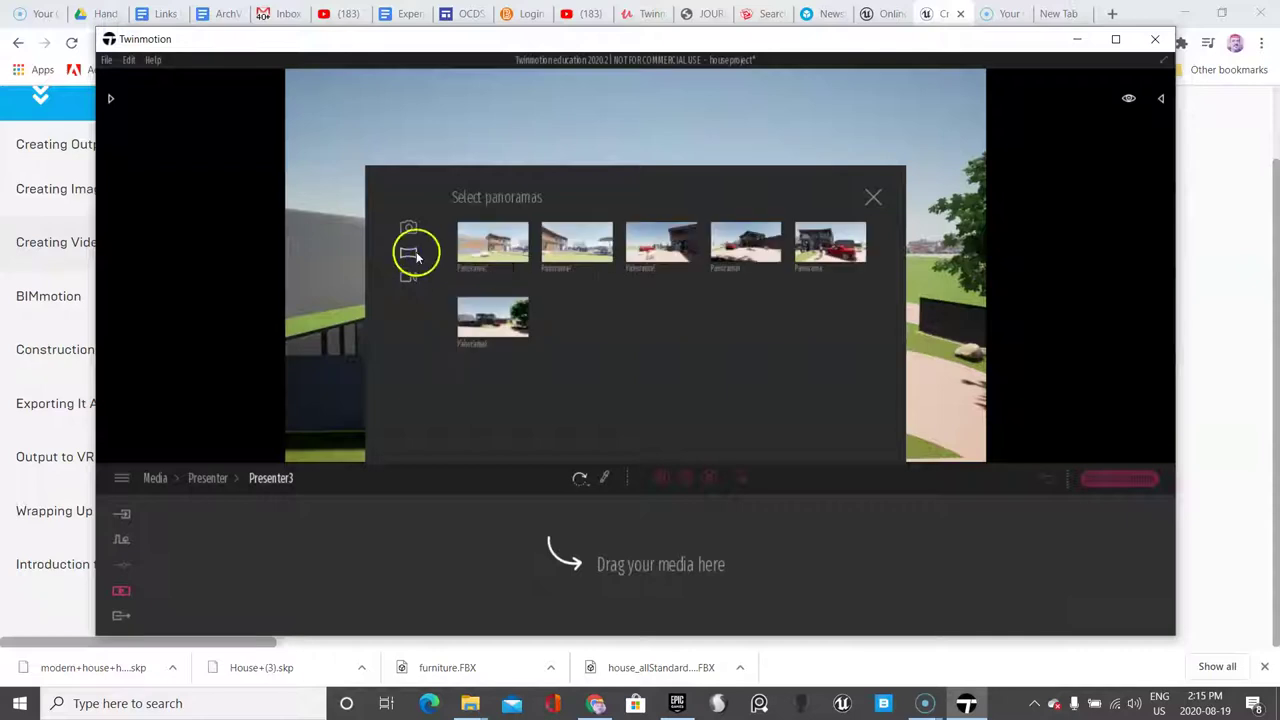
left_click(409, 278)
left_click(409, 255)
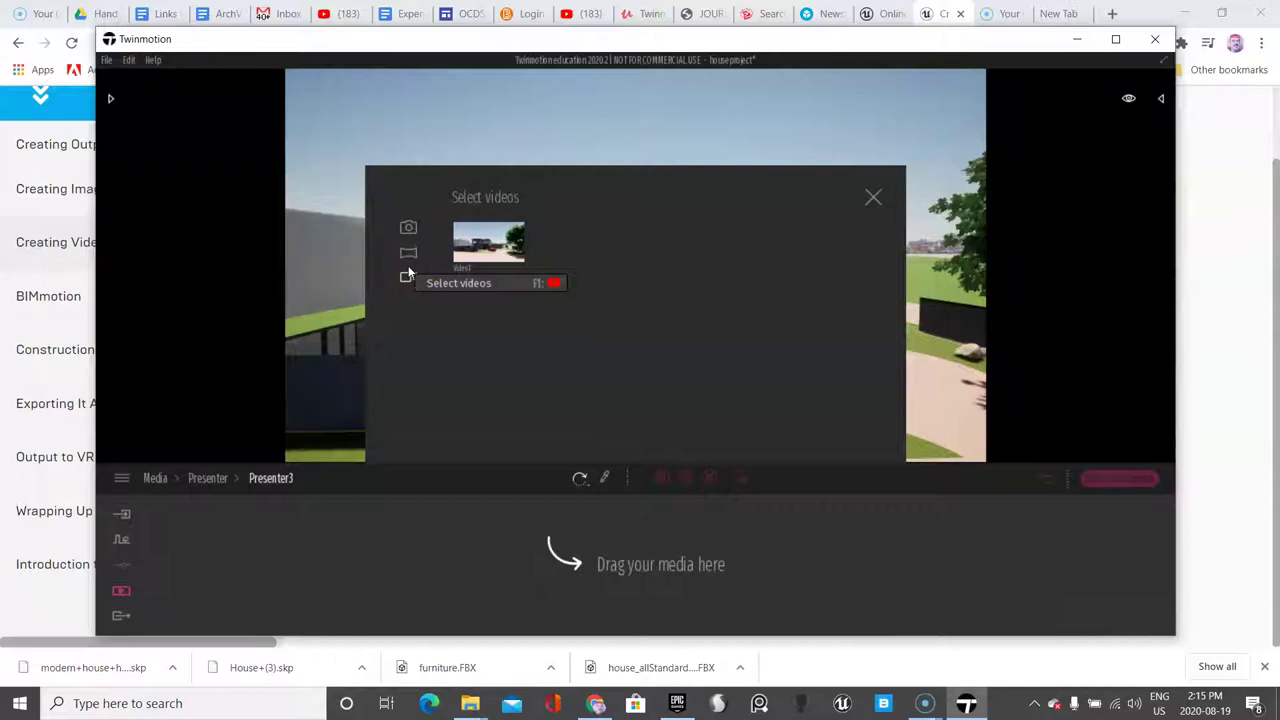
left_click(409, 251)
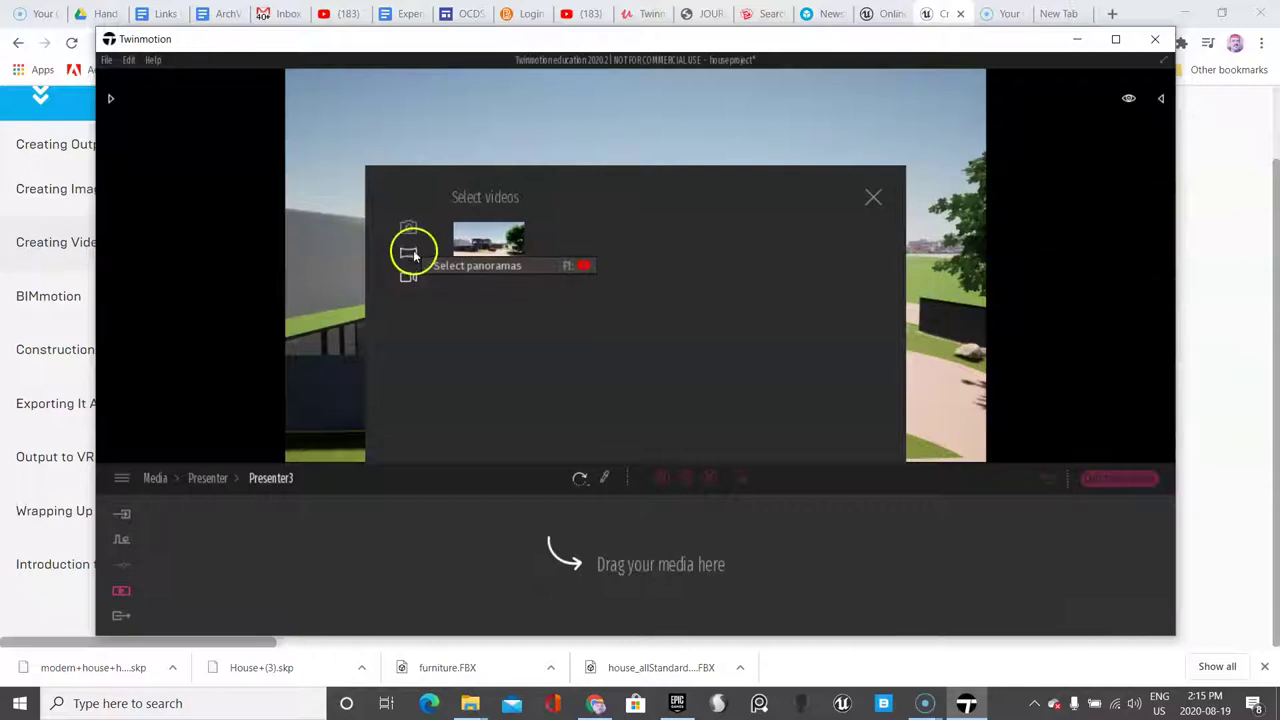
left_click(409, 229)
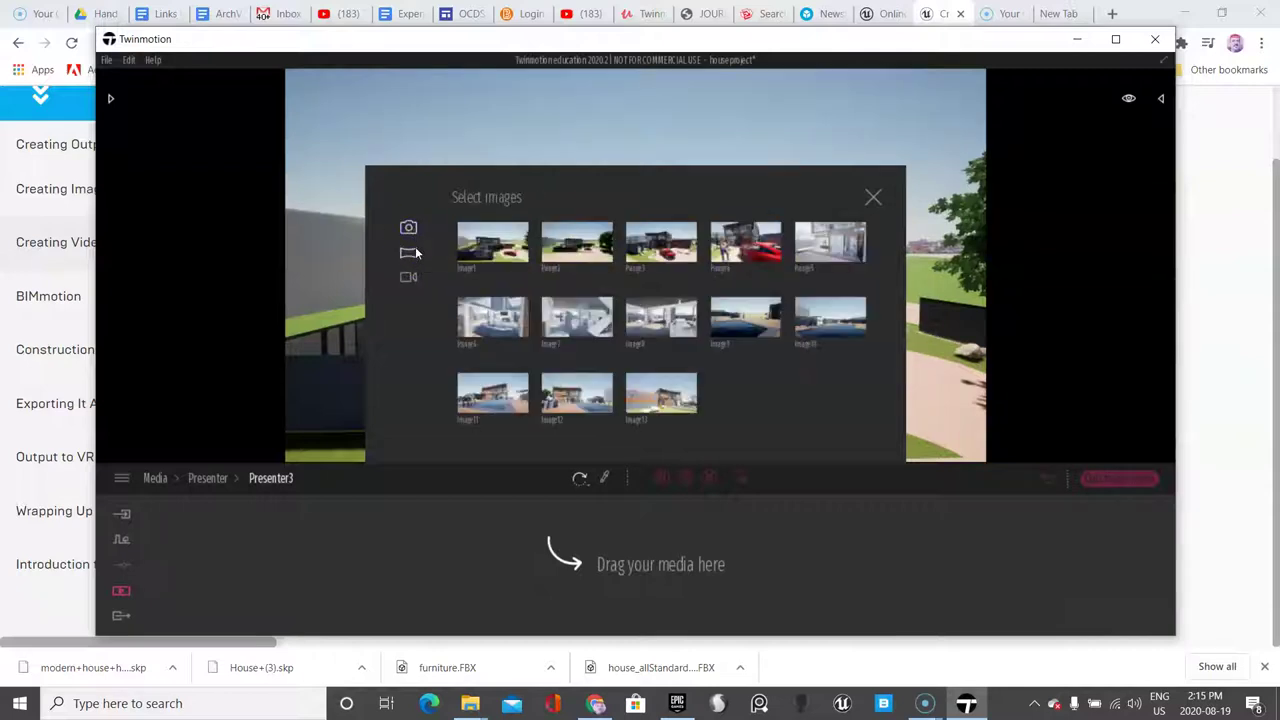
Step: Add all saved images, Image1 through Image13, to the Presenter3 sequence and go to its last frame
left_click(731, 254)
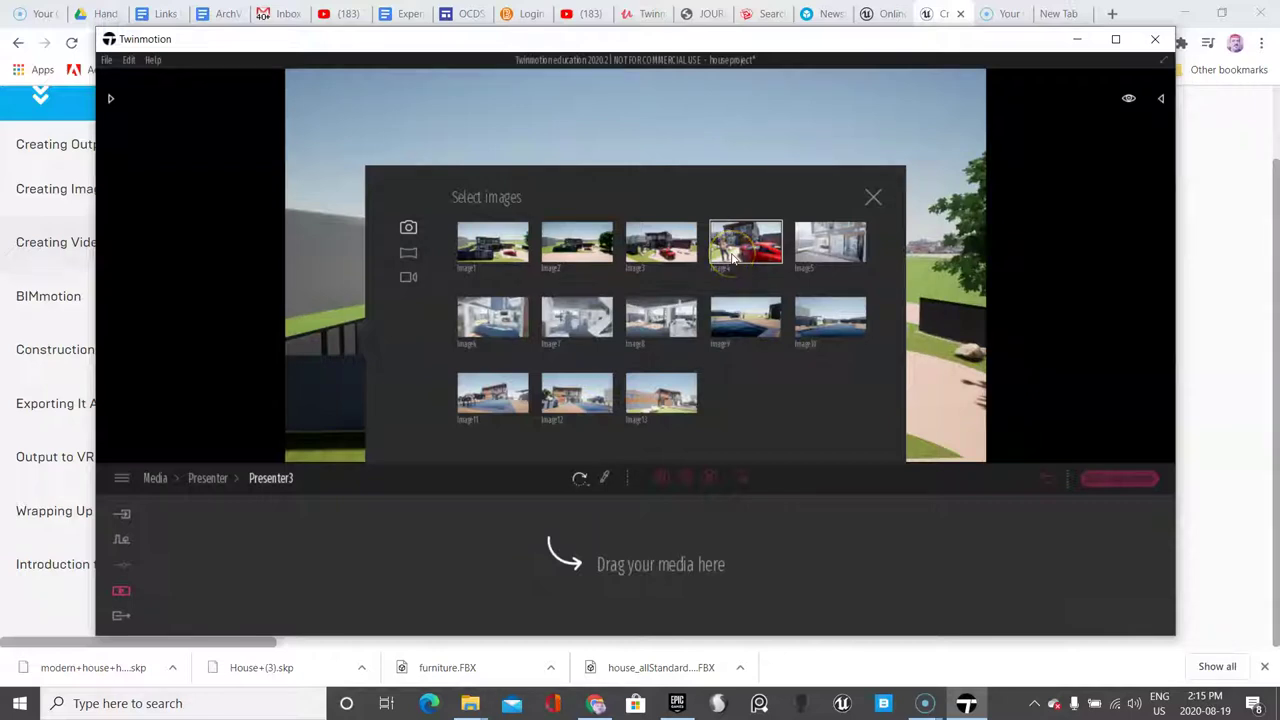
left_click(494, 257)
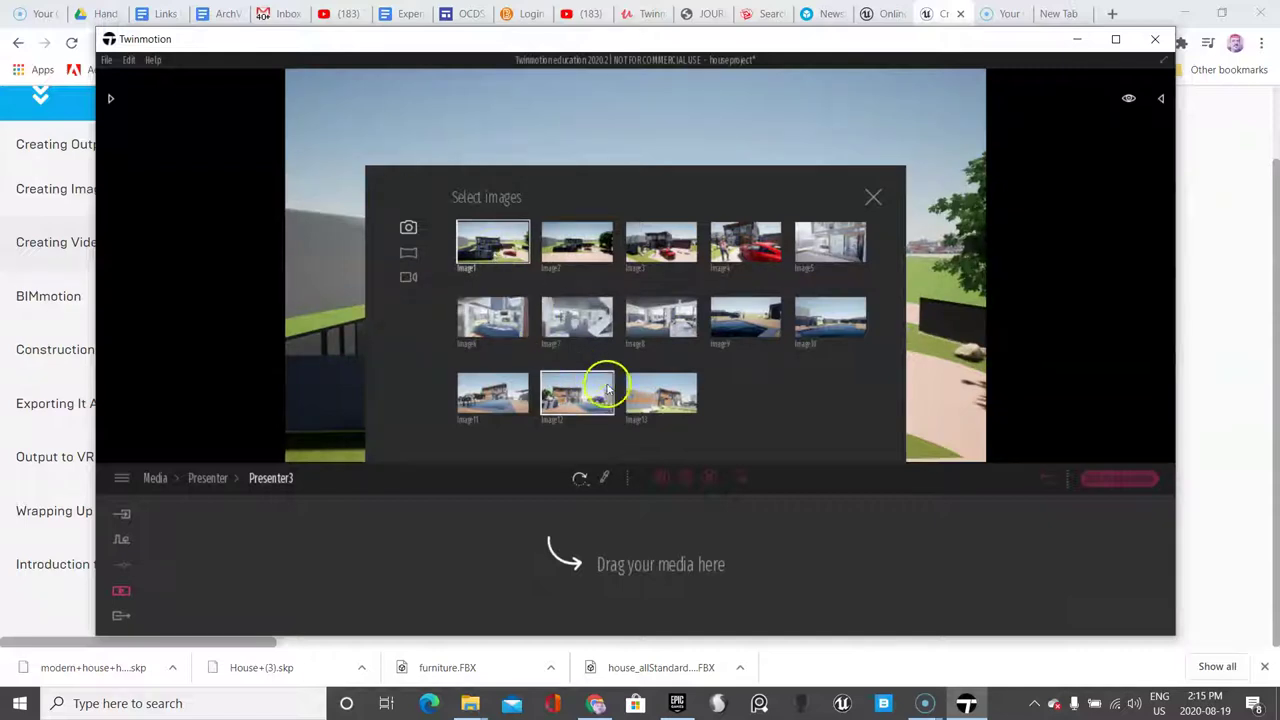
left_click(679, 402, "shift")
left_click_drag(655, 345, 516, 543)
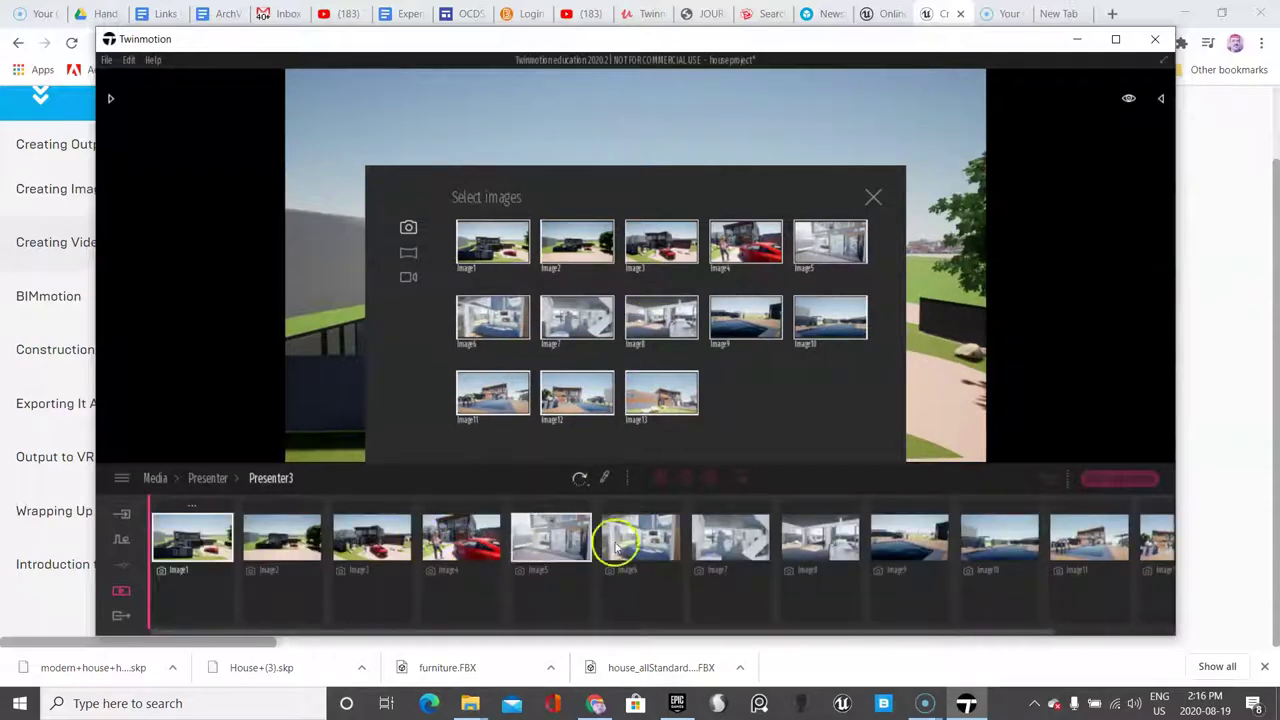
scroll(734, 494, "down", 1)
left_click(705, 480)
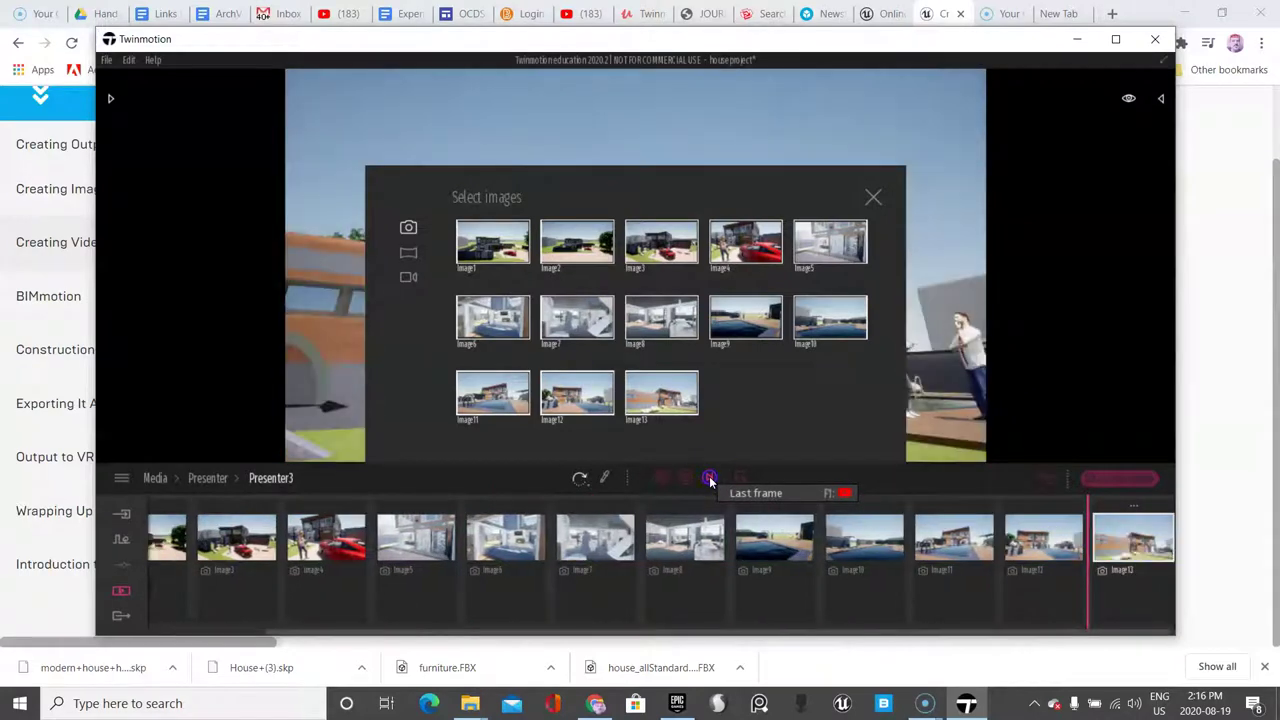
Step: Open Image6 from the presenter sequence for editing and re-capture it with the camera moved back to show more of the doorway
left_click(522, 545)
left_click(743, 262)
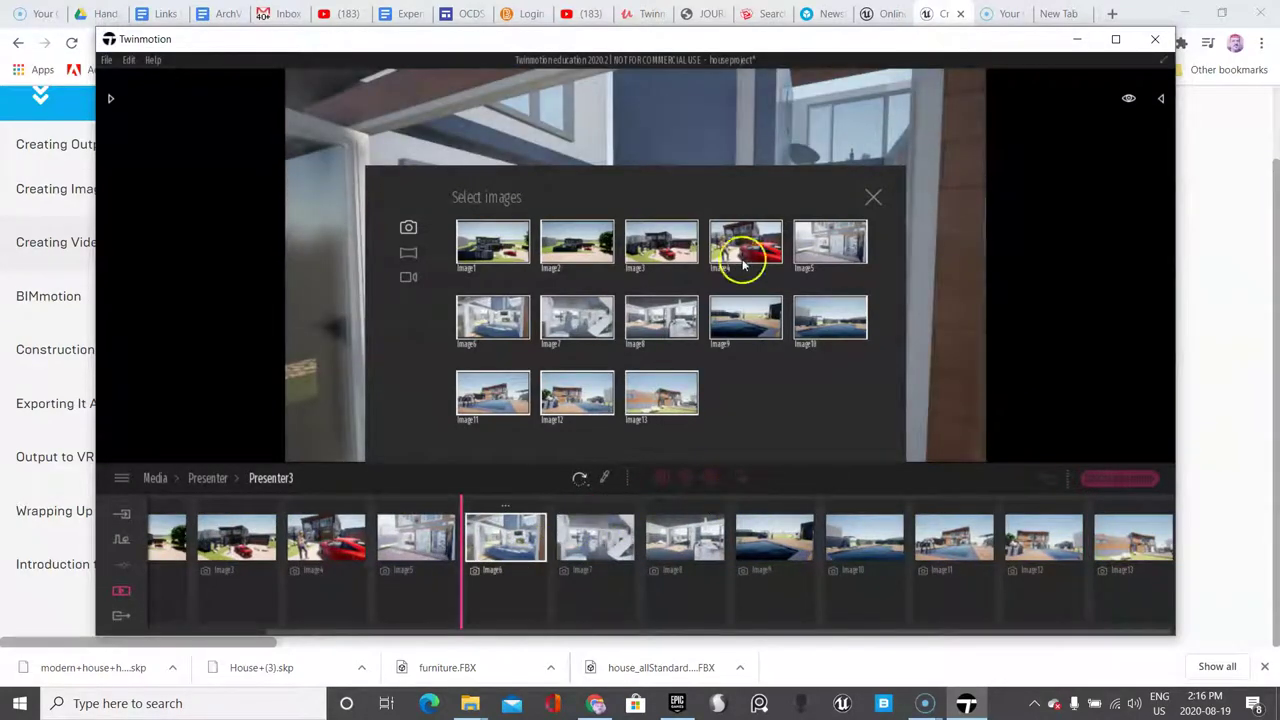
left_click(876, 200)
left_click(505, 506)
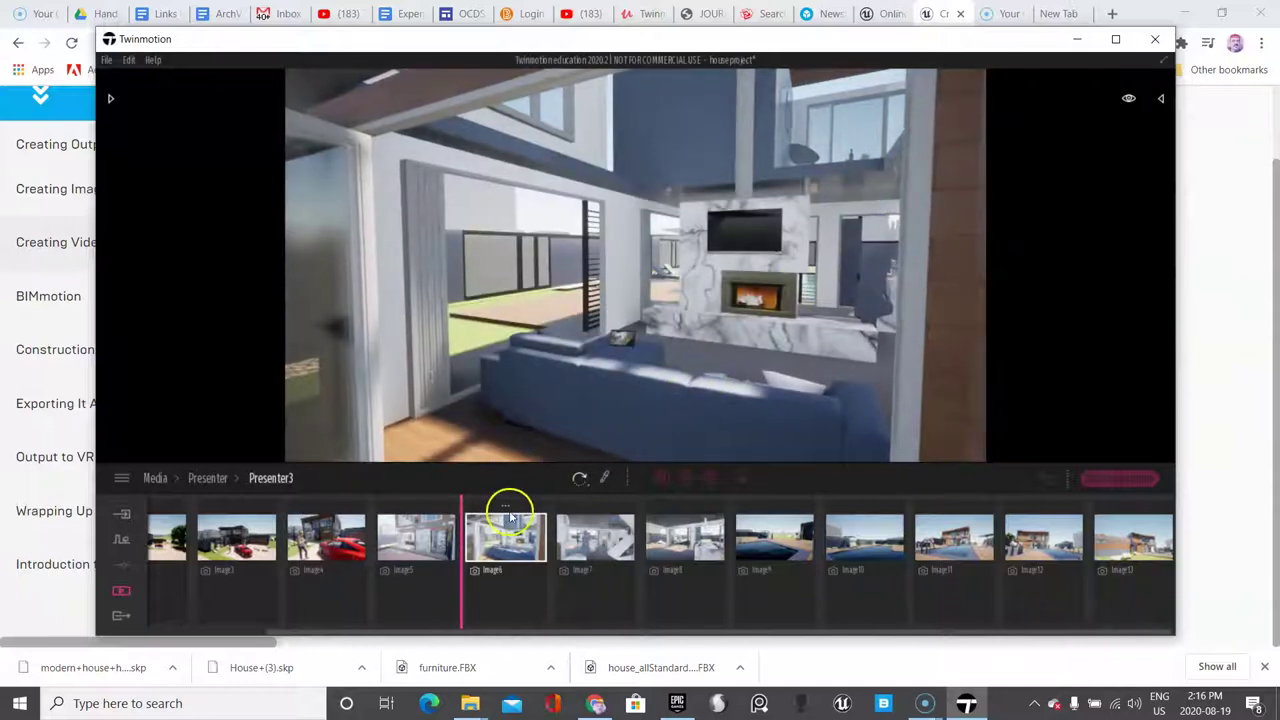
left_click(481, 471)
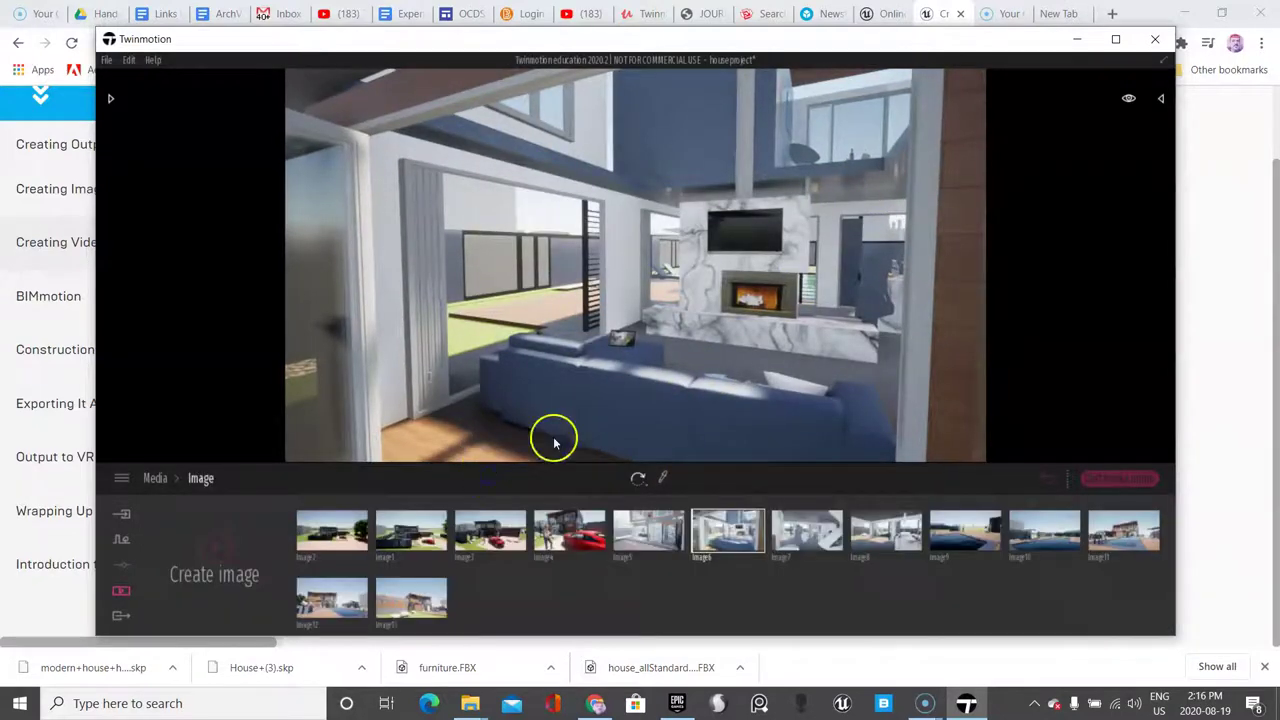
left_click_drag(551, 437, 590, 412)
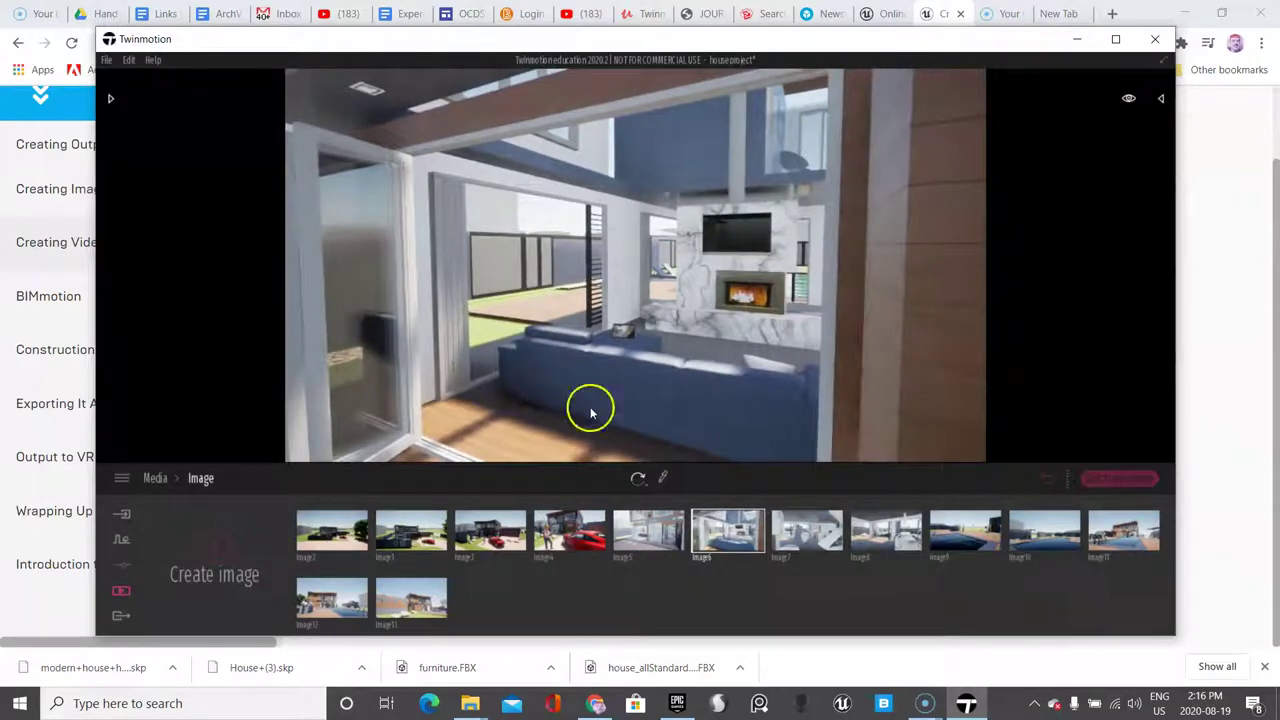
left_click(735, 504)
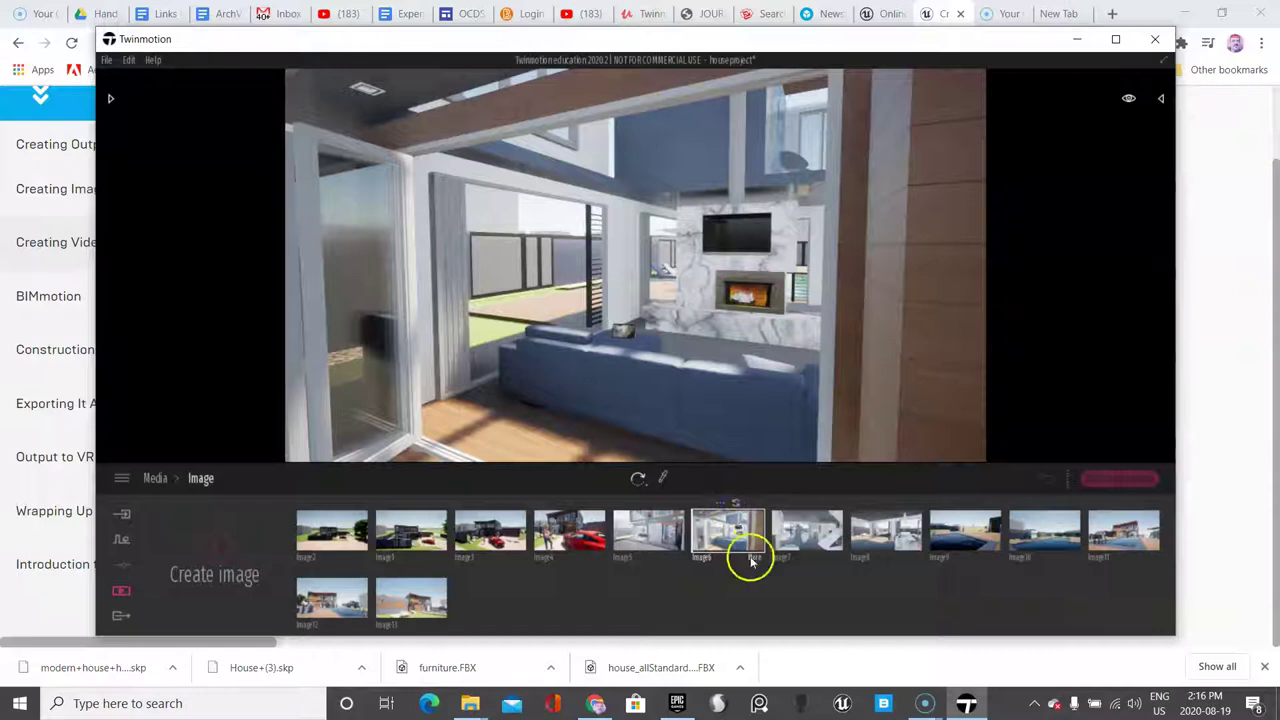
Step: Re-capture Image7 from farther back in the living room, framing the fireplace, television, staircase and sofa
left_click(803, 541)
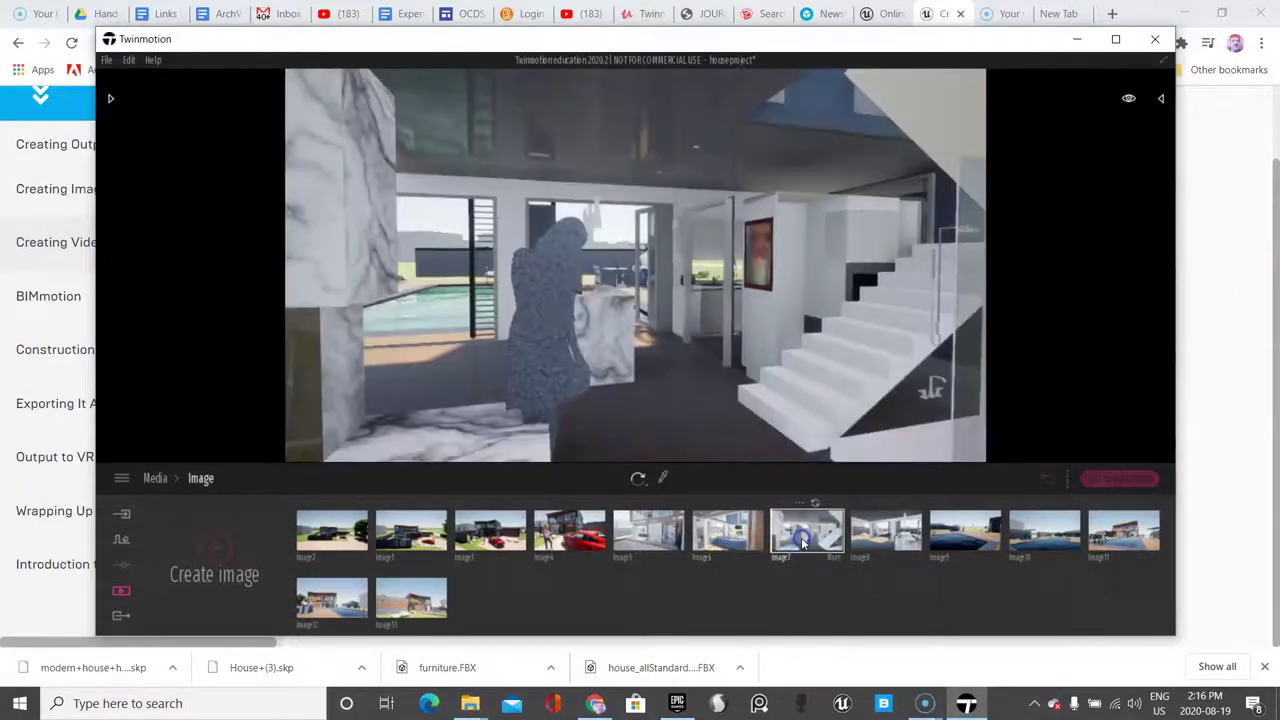
right_click_drag(829, 358, 897, 361)
key("s")
key("s")
key("s")
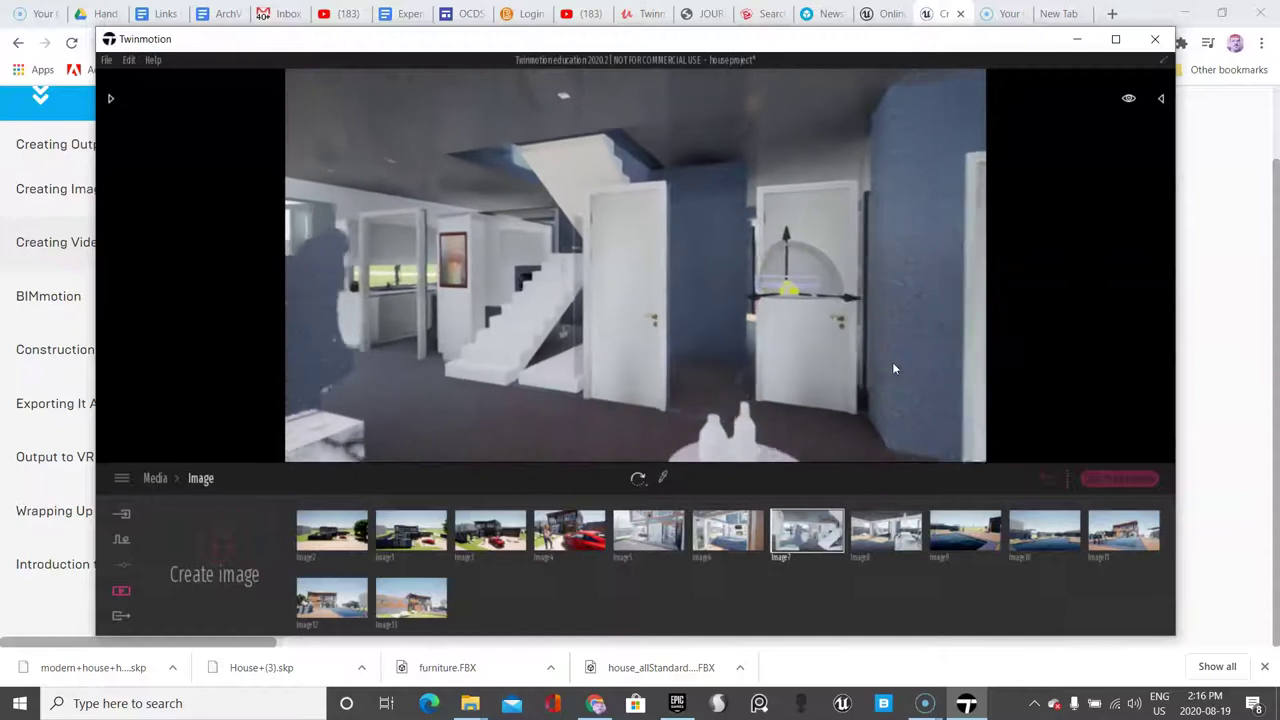
left_click_drag(903, 351, 903, 347)
right_click_drag(904, 346, 898, 370)
key("s")
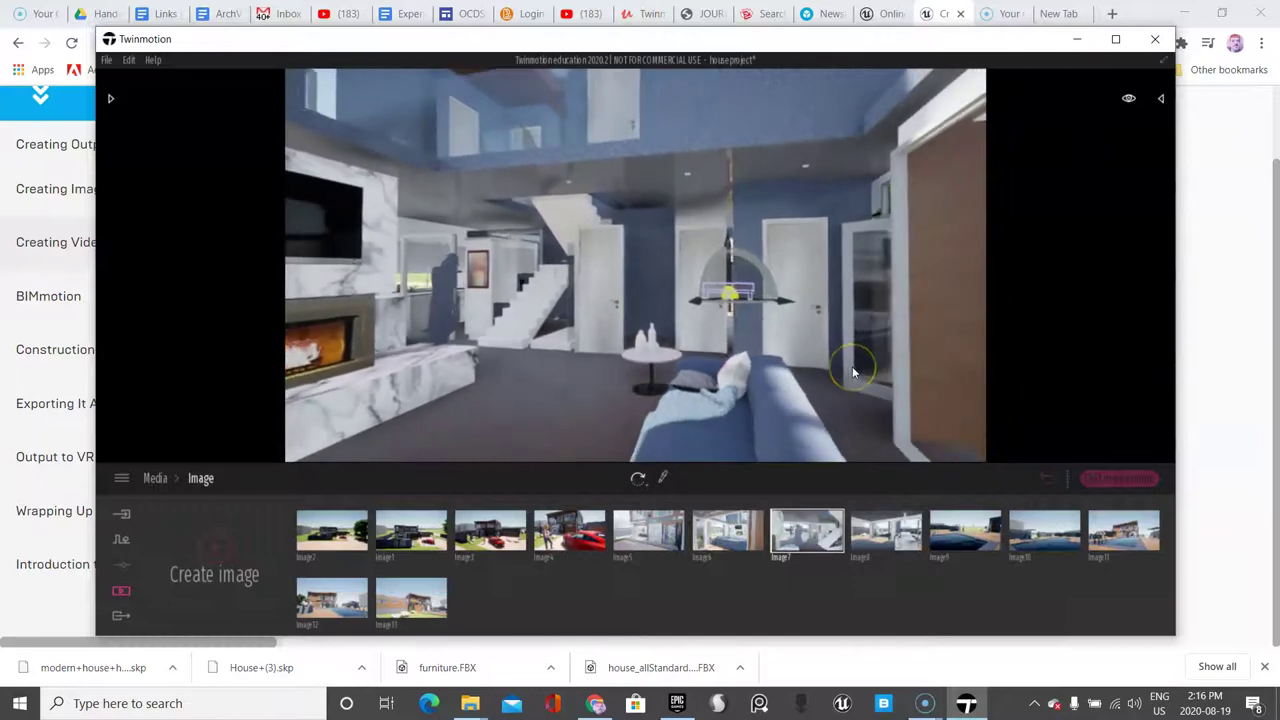
left_click_drag(680, 296, 680, 296)
right_click_drag(680, 296, 849, 367)
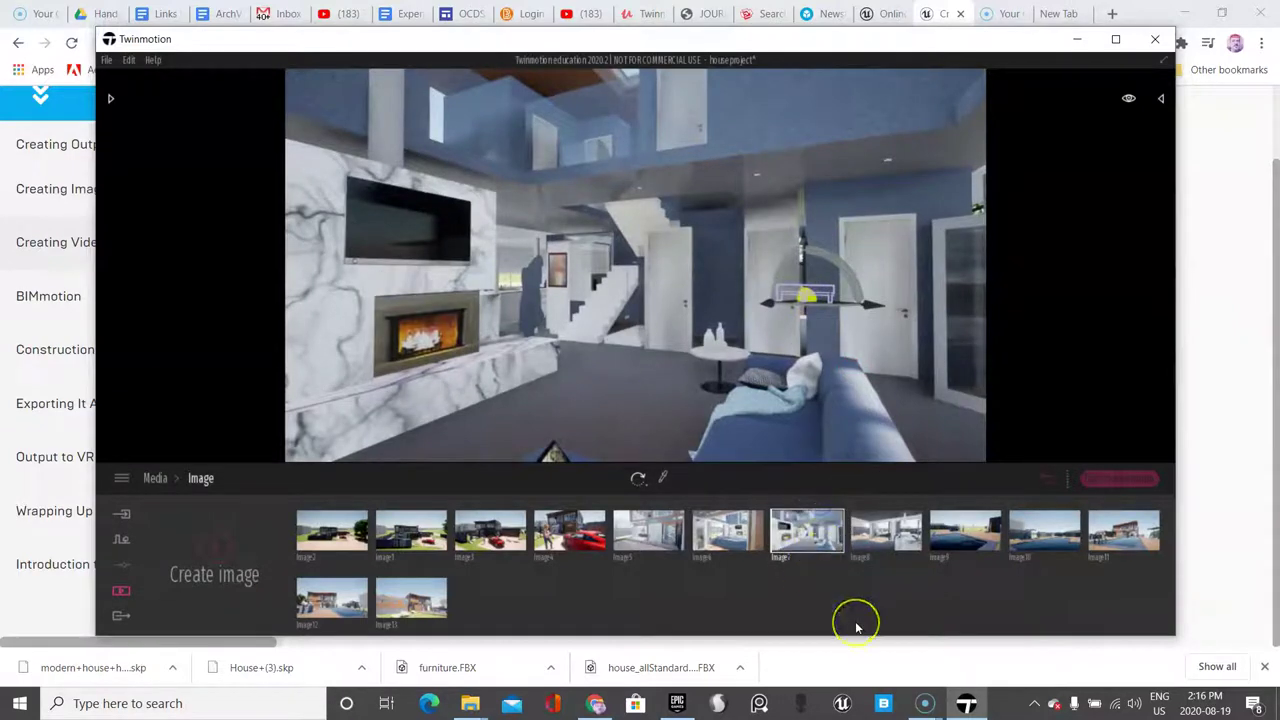
scroll(719, 351, "down", 5)
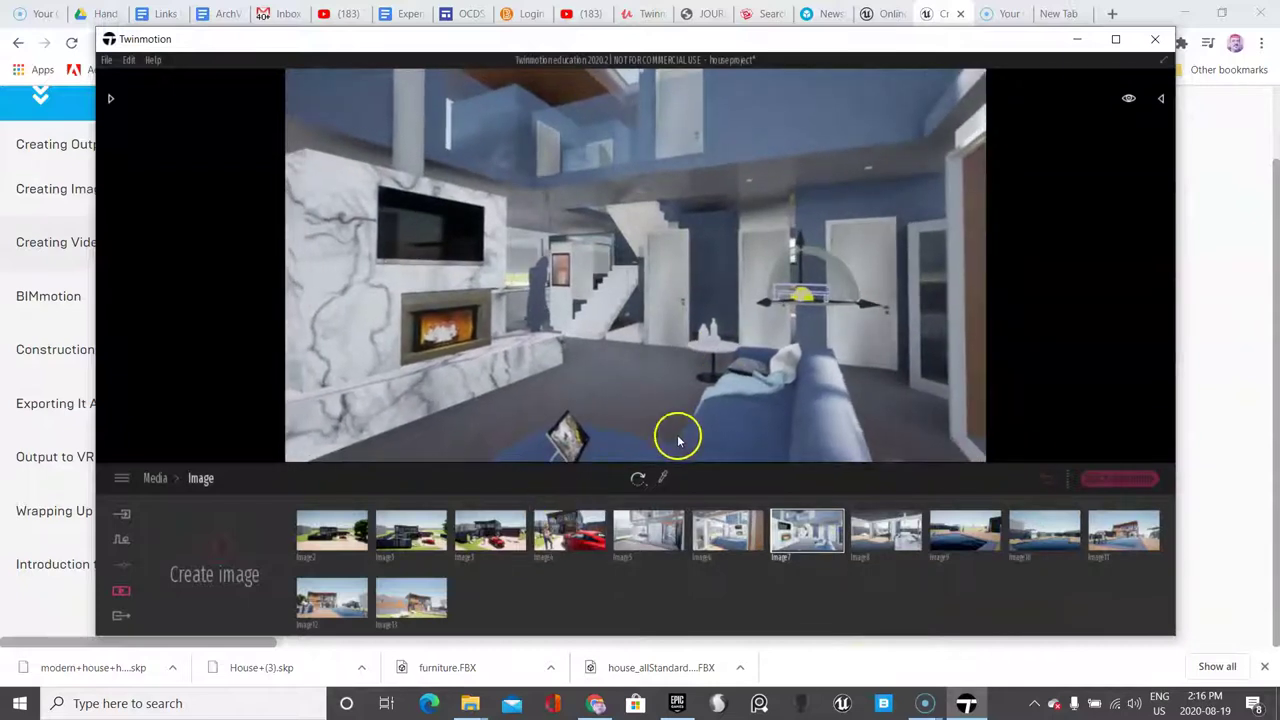
Step: Review the poolside views of Image9 and Image10, moving the camera over to the outdoor dining table in between
left_click(970, 538)
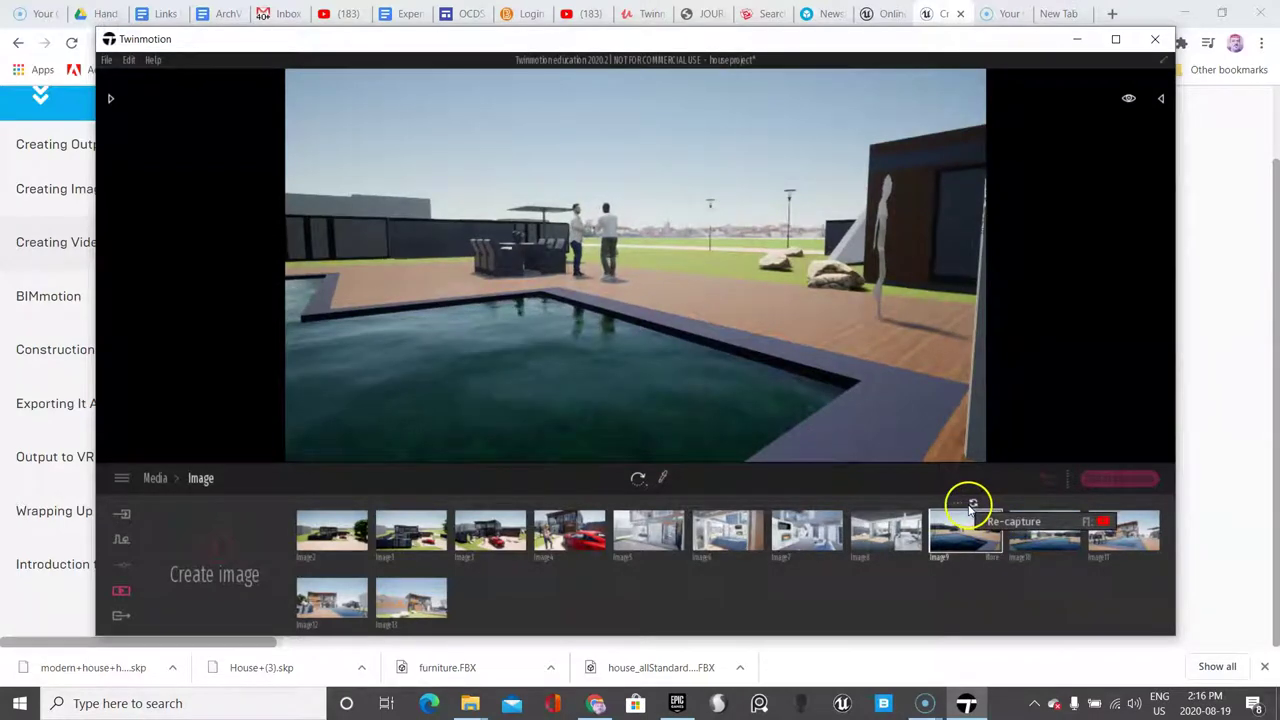
left_click(971, 506)
left_click(962, 505)
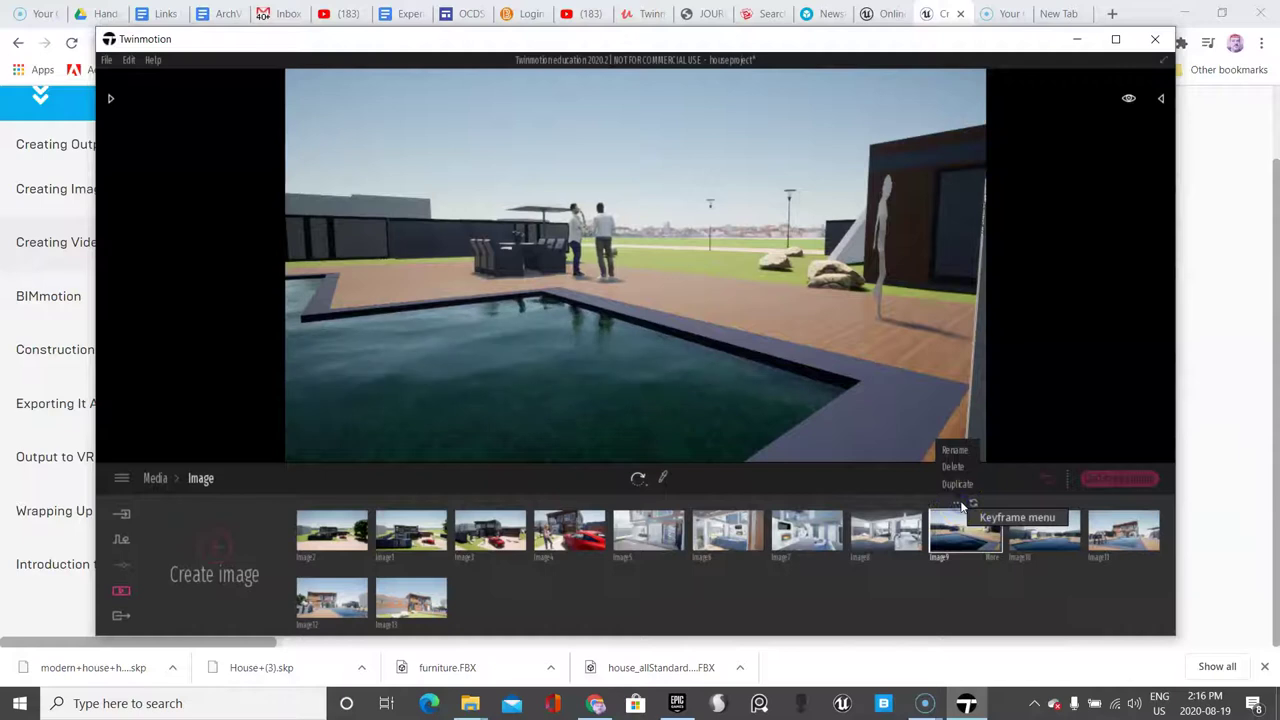
left_click(998, 506)
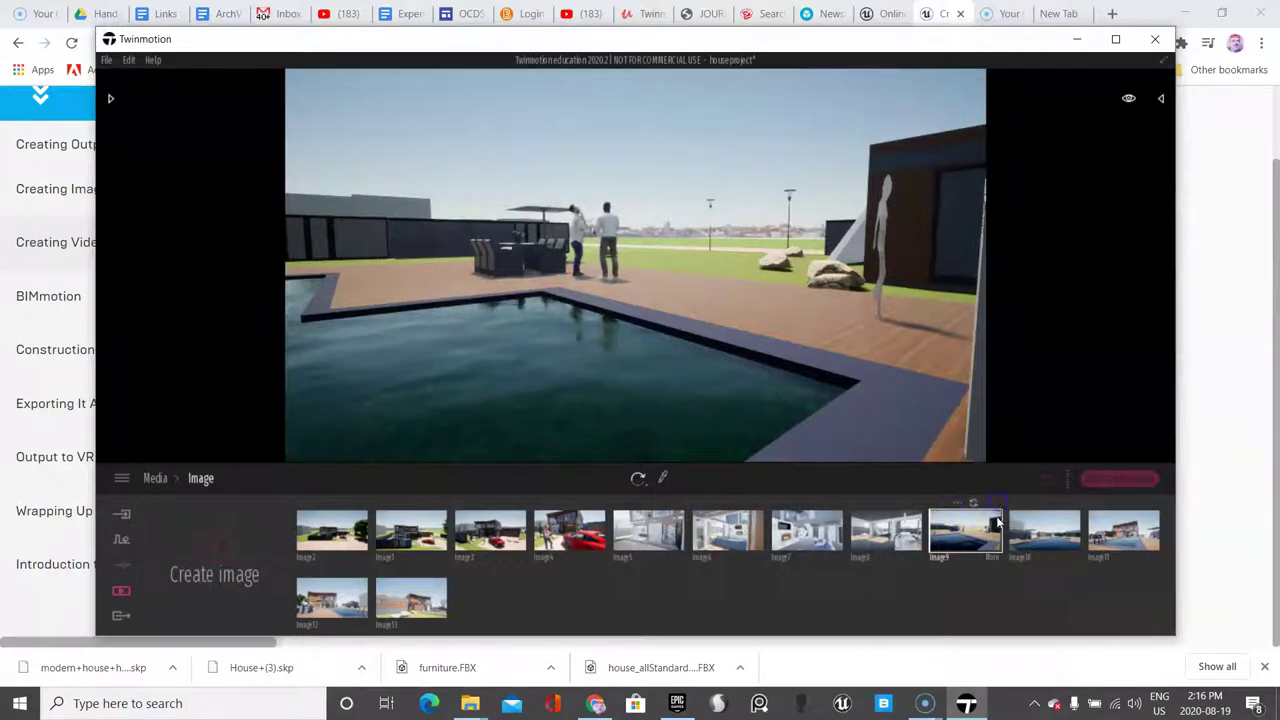
right_click_drag(629, 315, 629, 304)
left_click_drag(659, 427, 713, 343)
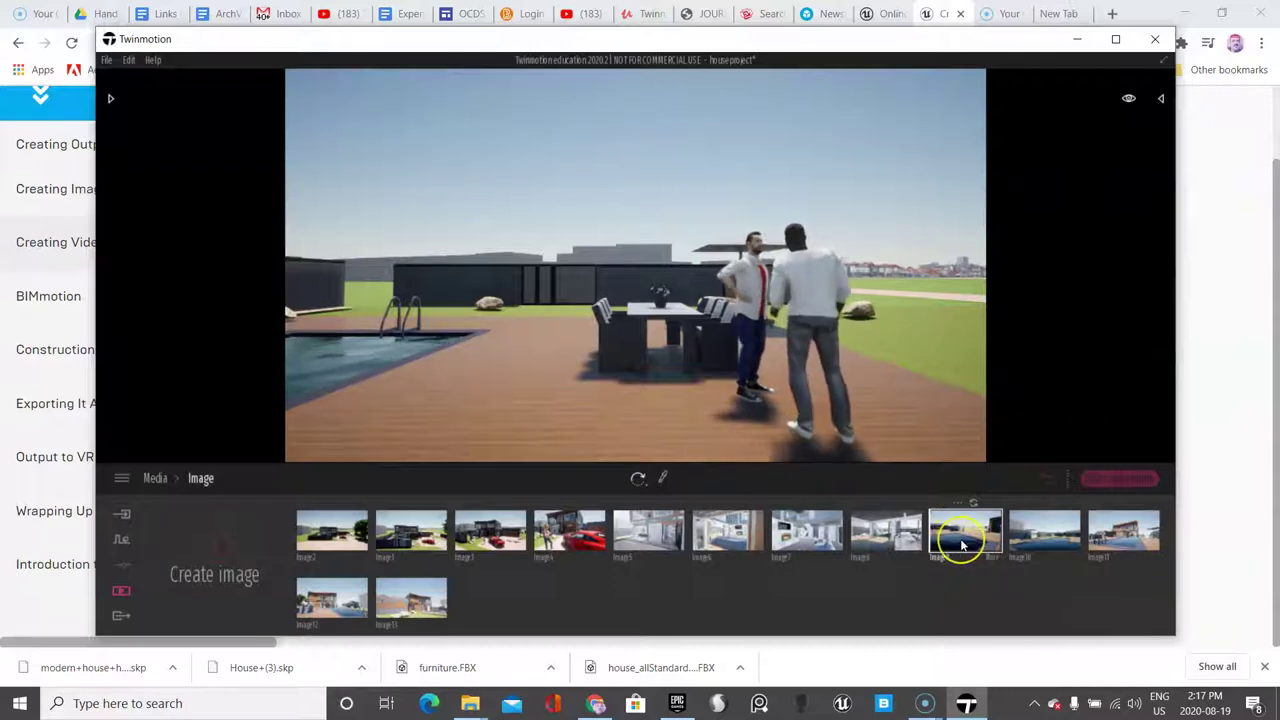
left_click(1052, 531)
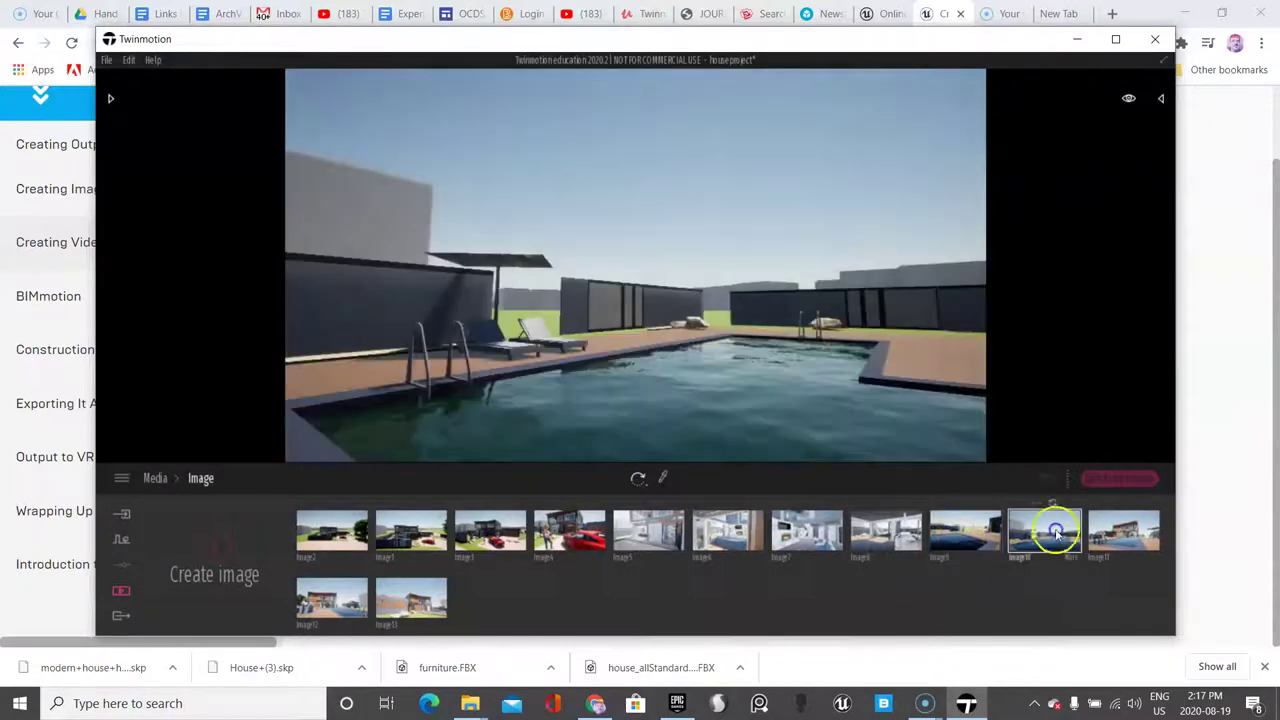
left_click(970, 540)
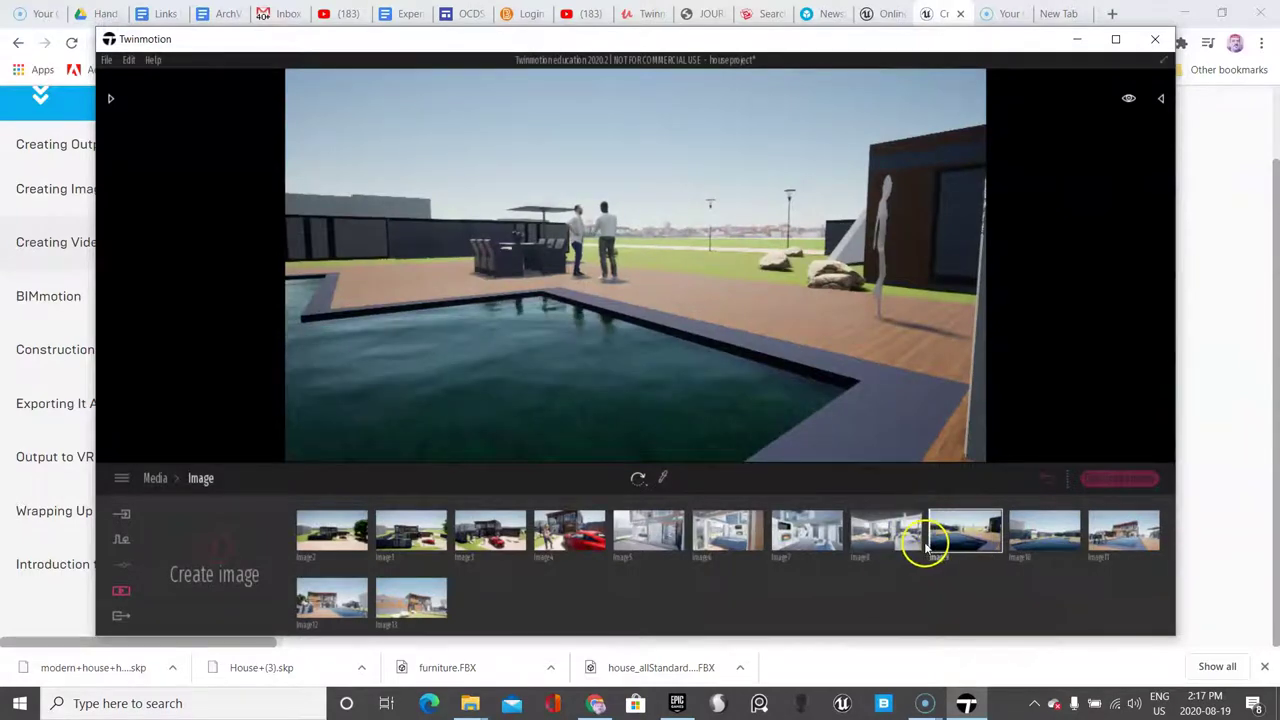
mouse_move(874, 523)
left_mouse_down()
mouse_move(822, 525)
mouse_move(886, 528)
left_mouse_up()
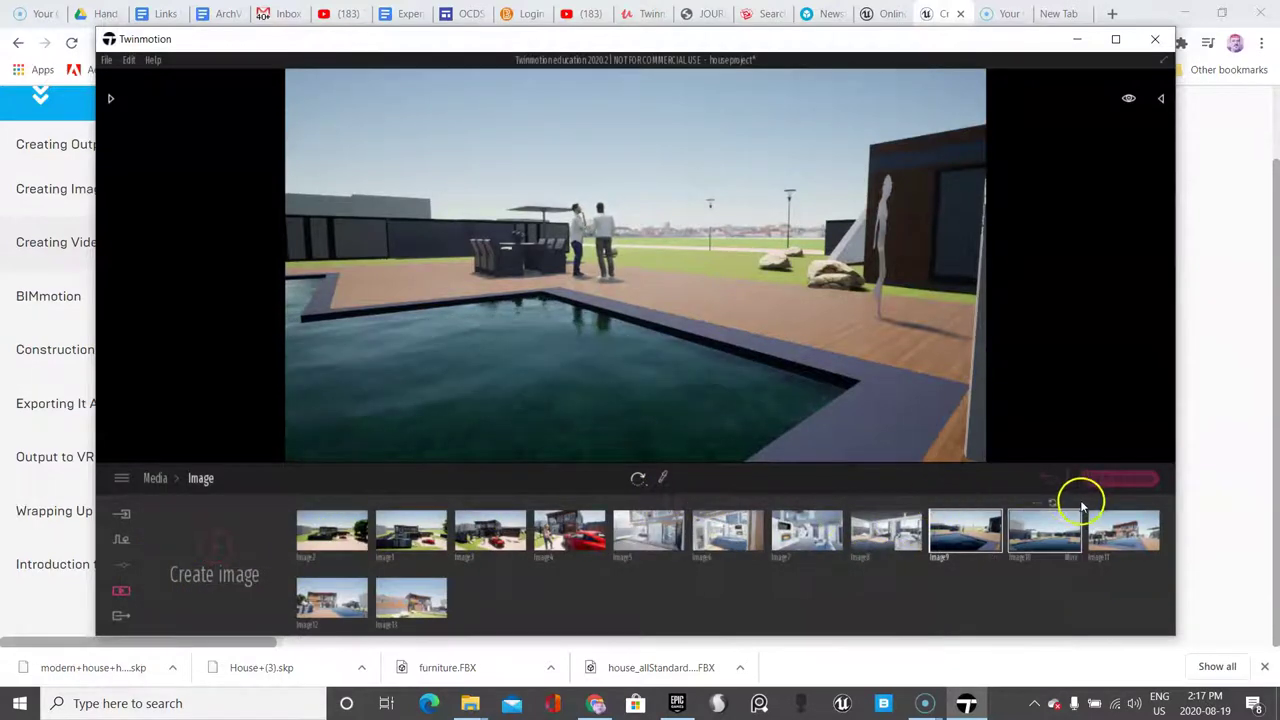
Step: Return to the Presenter3 sequence and place the playhead after its last frame, Image13
left_click(1048, 482)
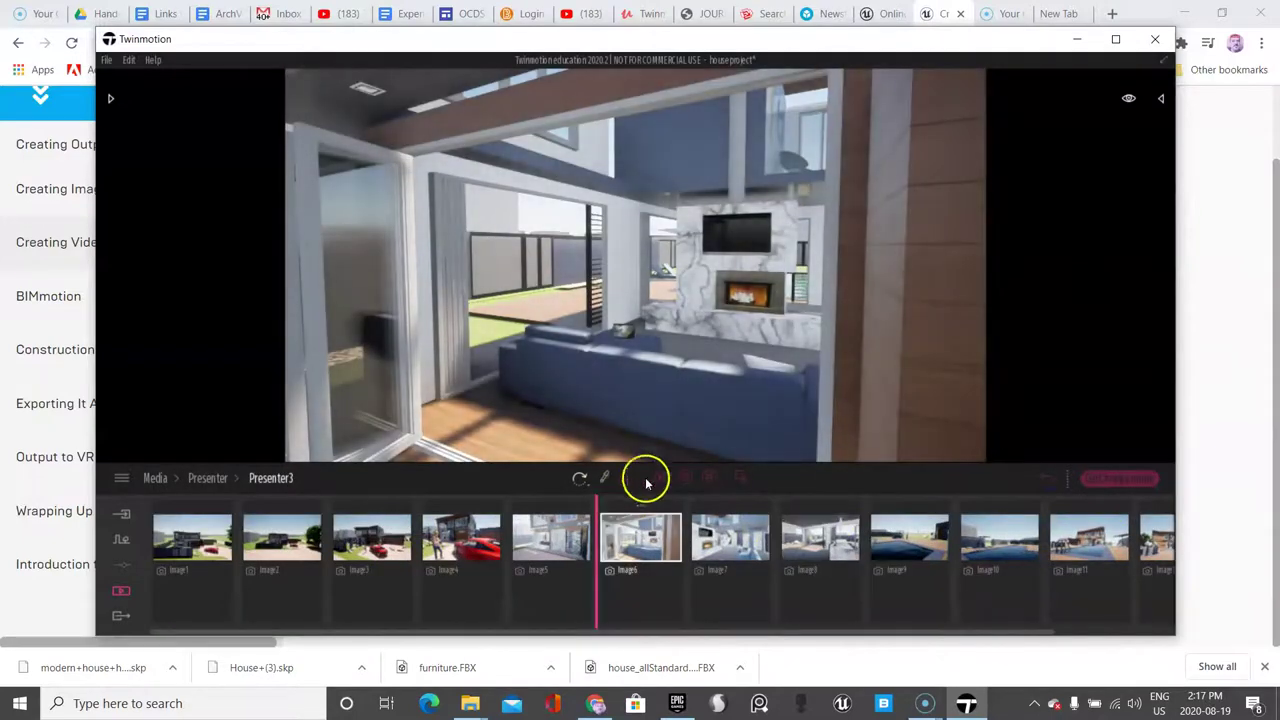
left_click(710, 479)
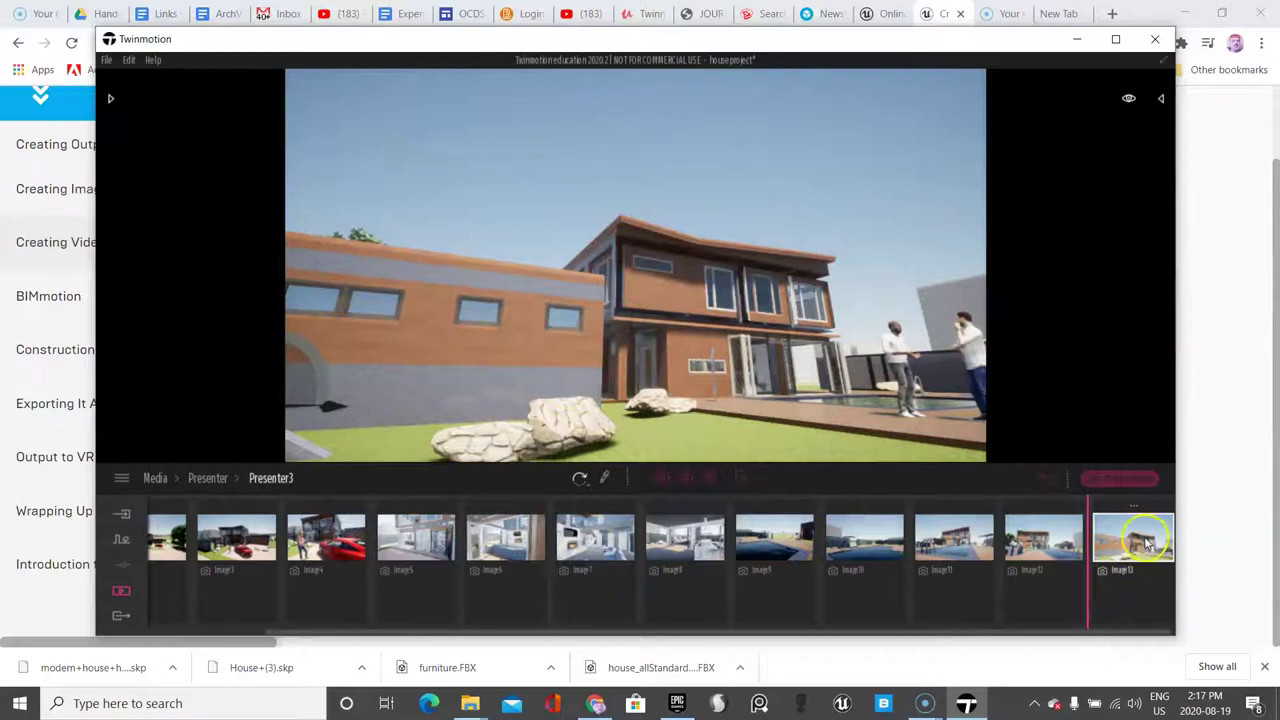
left_click(1148, 543)
left_click(1180, 503)
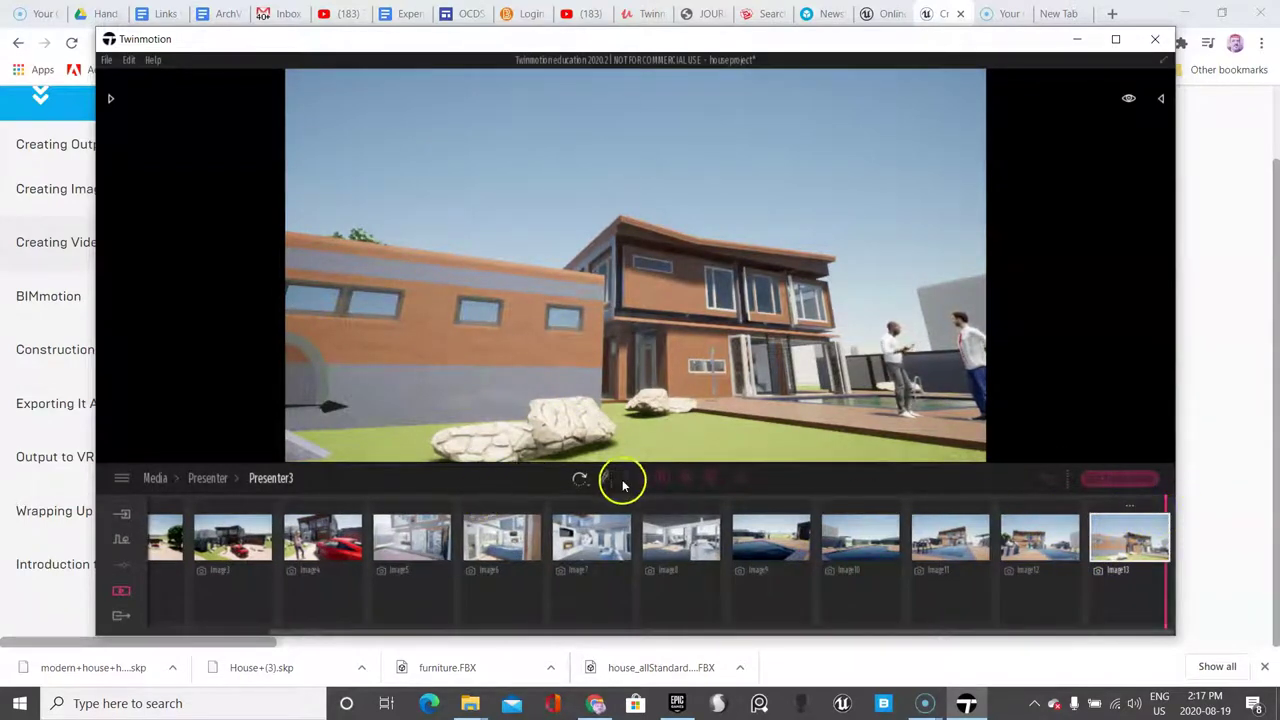
Step: Add all saved panoramas to the Presenter3 sequence after Image13
left_click(735, 478)
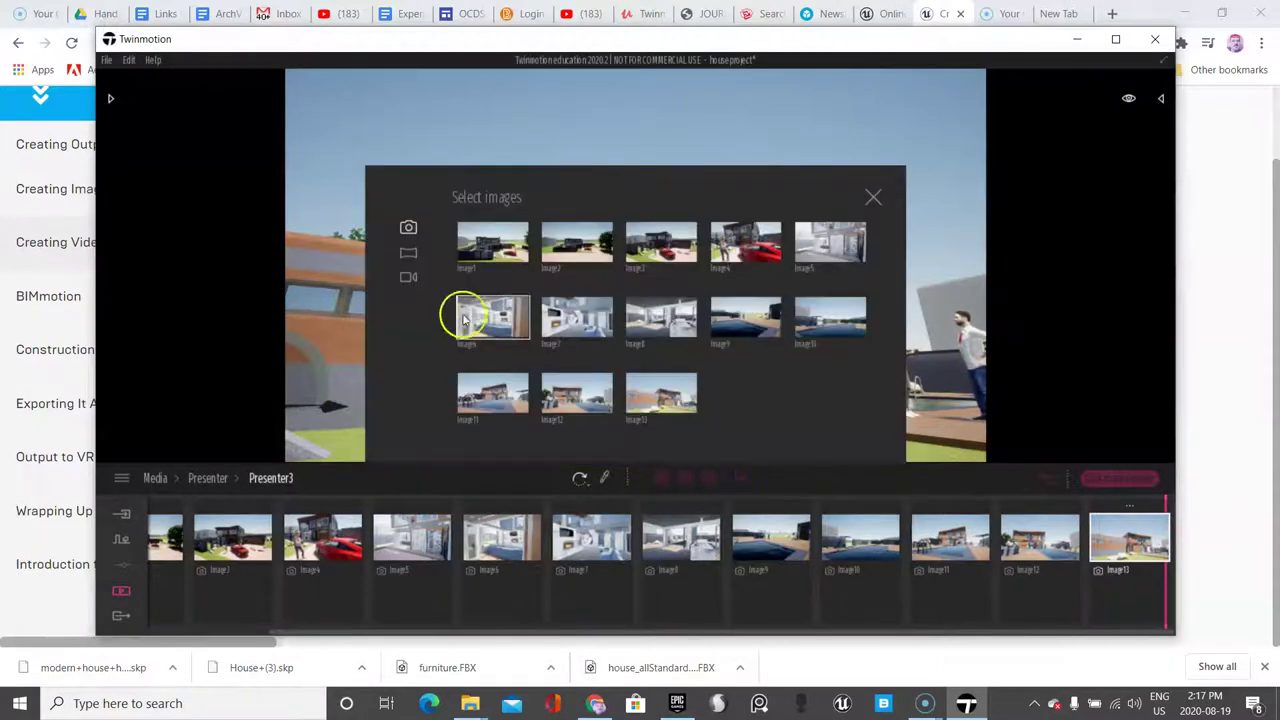
left_click(410, 254)
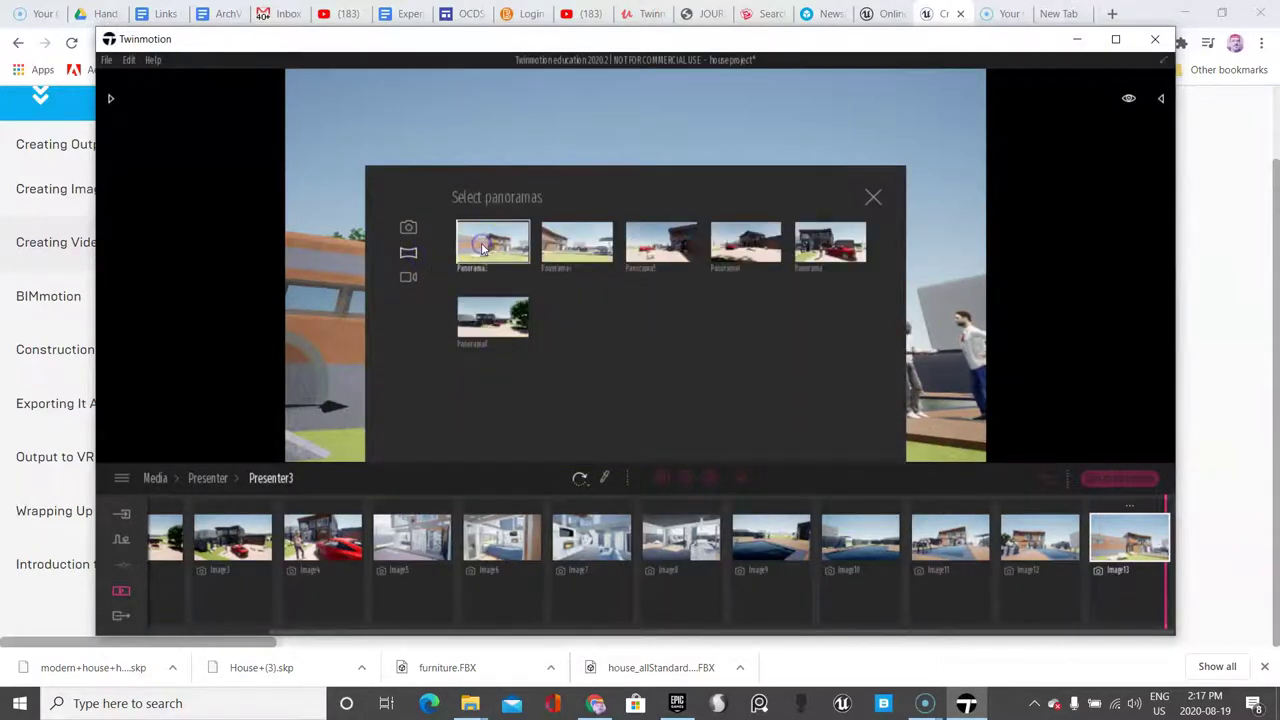
left_click(518, 319, "shift")
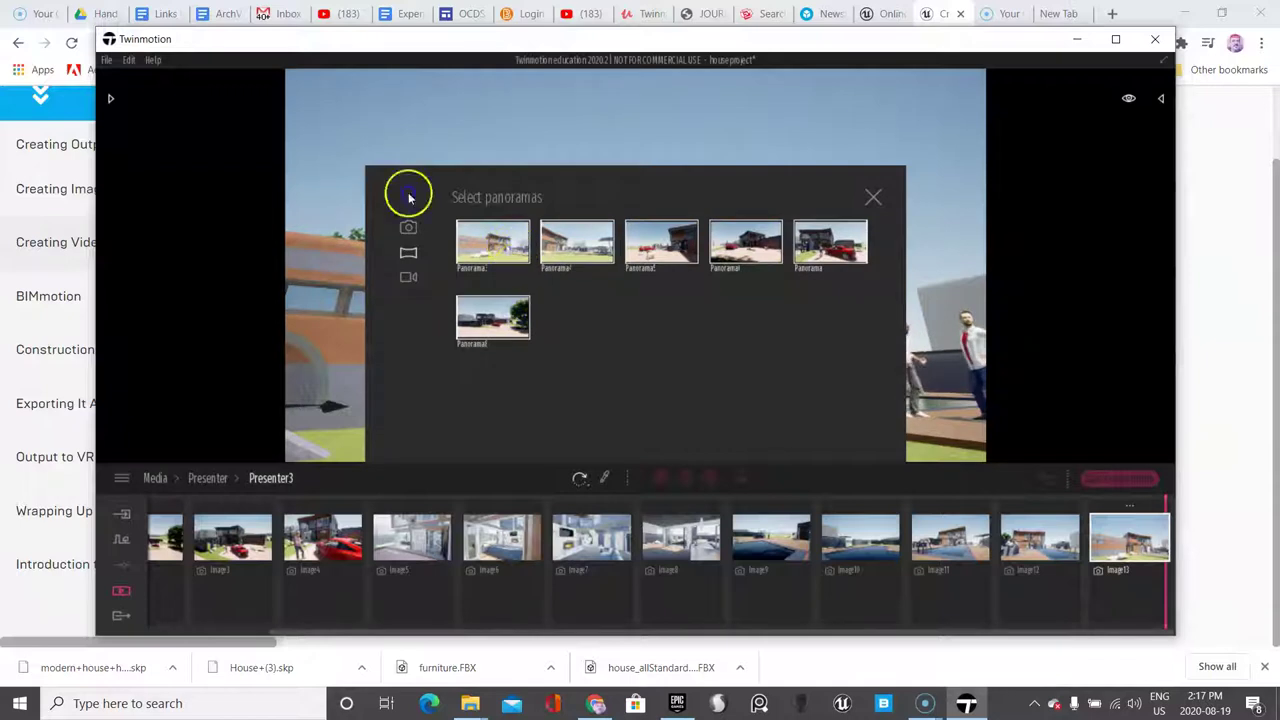
left_click(408, 197)
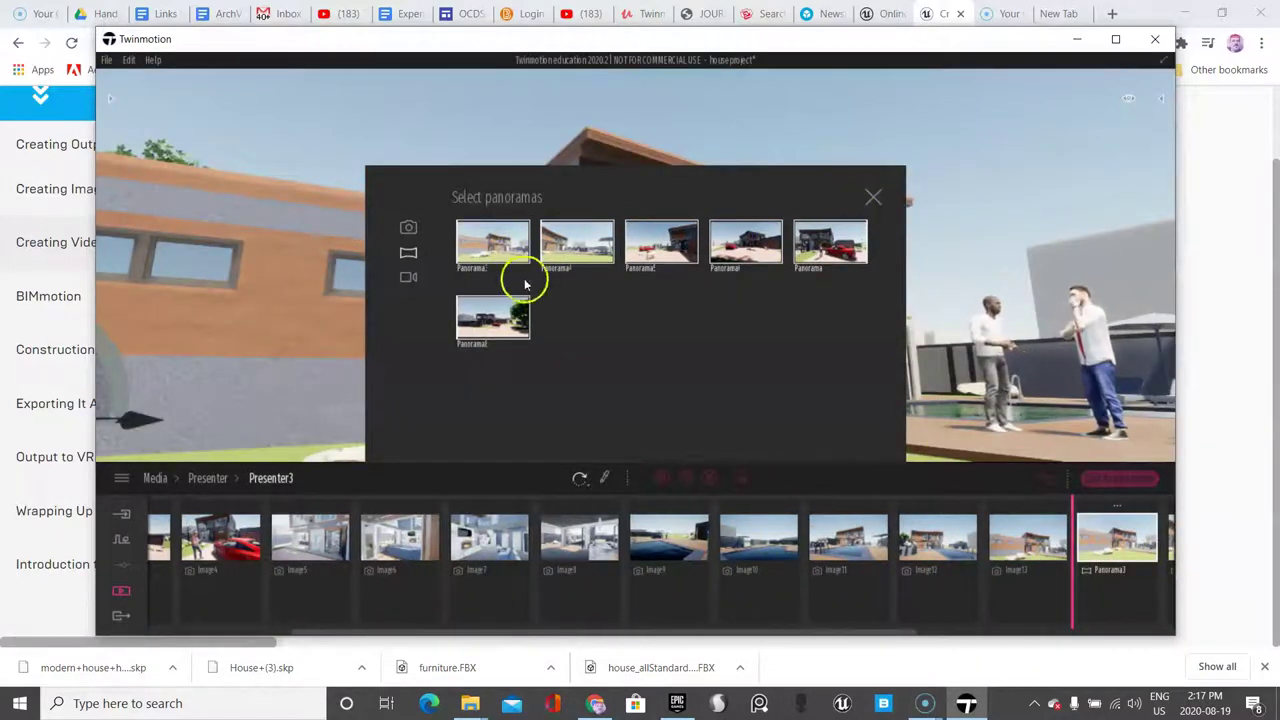
left_click(876, 197)
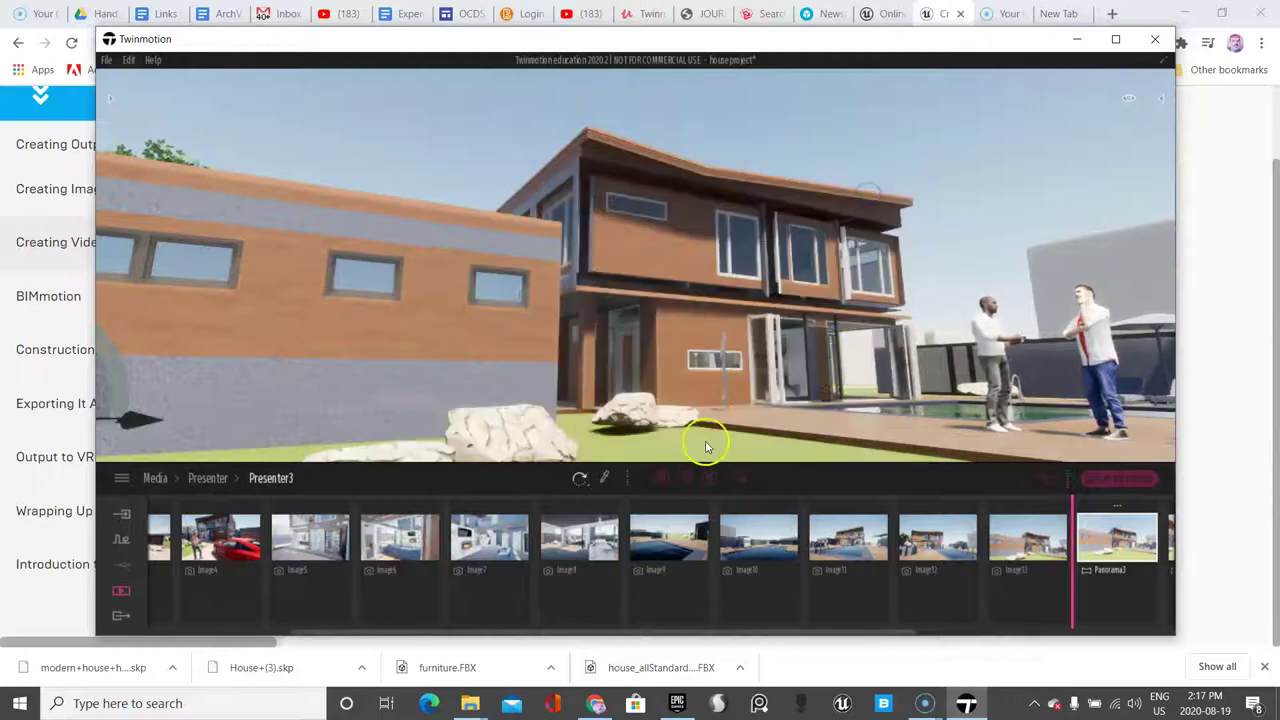
Step: Go back to the first frame, try a camera angle on Image1 that shows more of the driveway tree, and check its media options
left_click(661, 478)
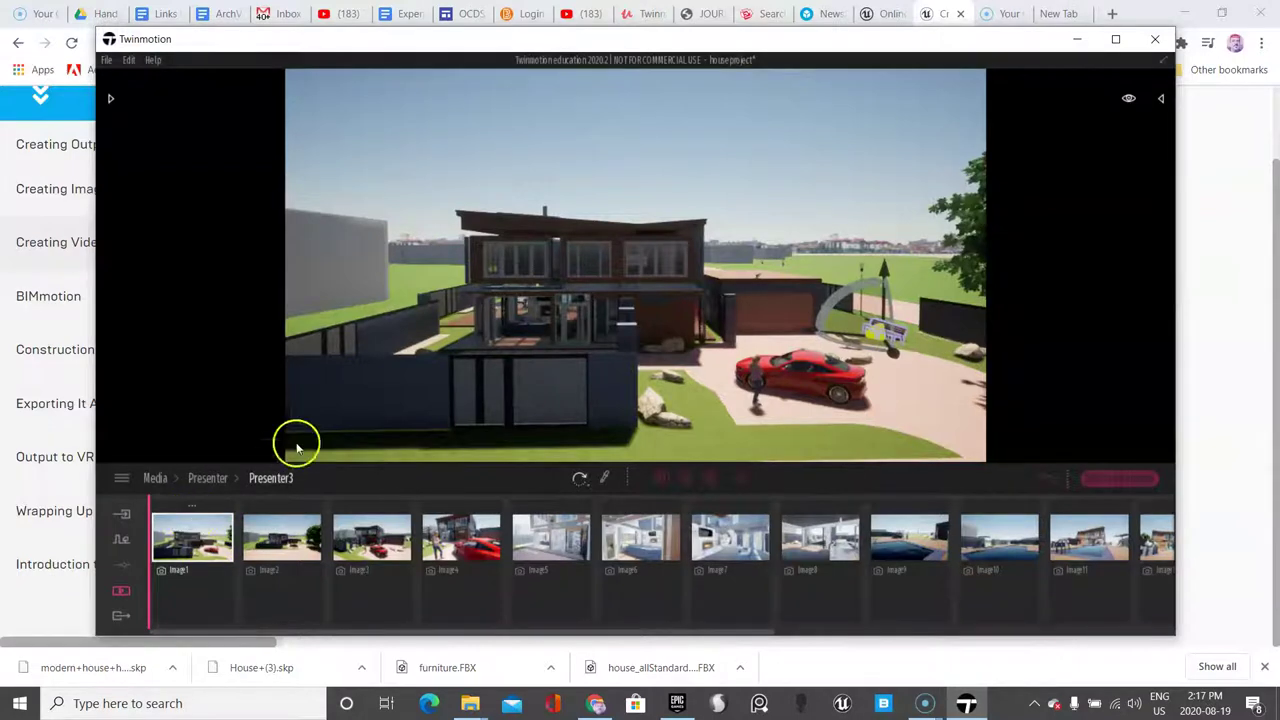
scroll(360, 378, "down", 5)
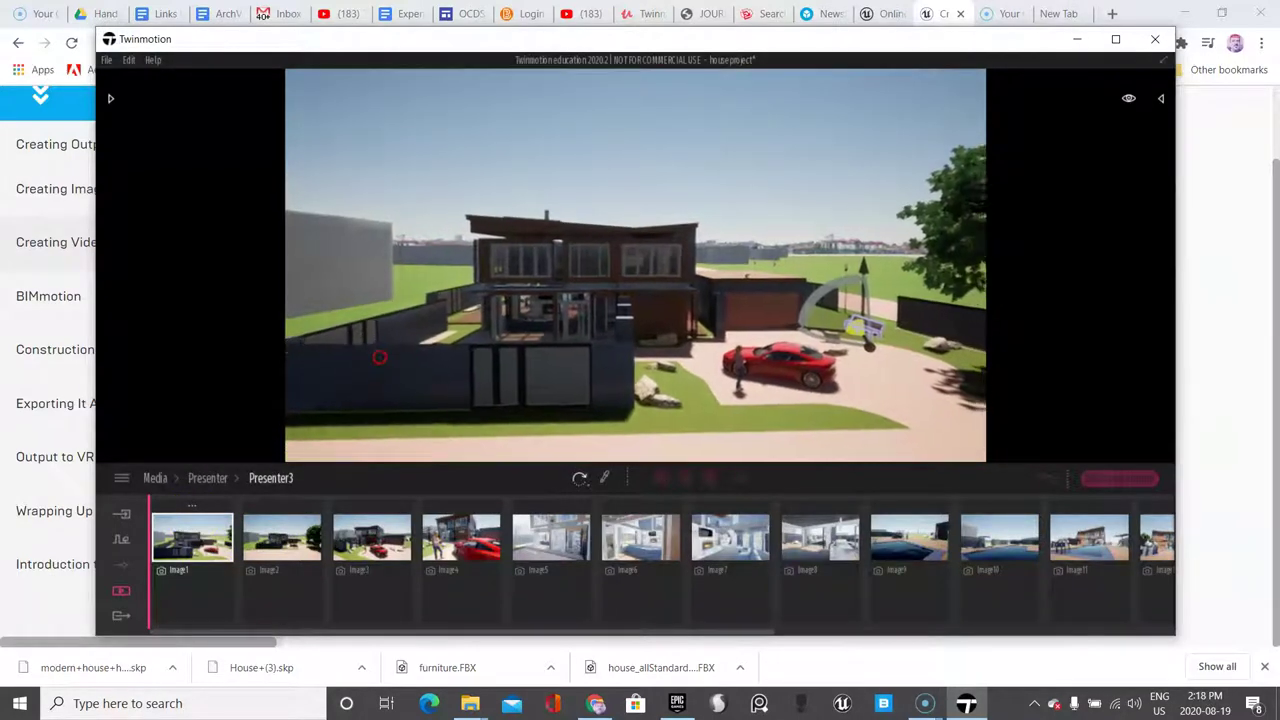
left_click_drag(380, 357, 302, 290)
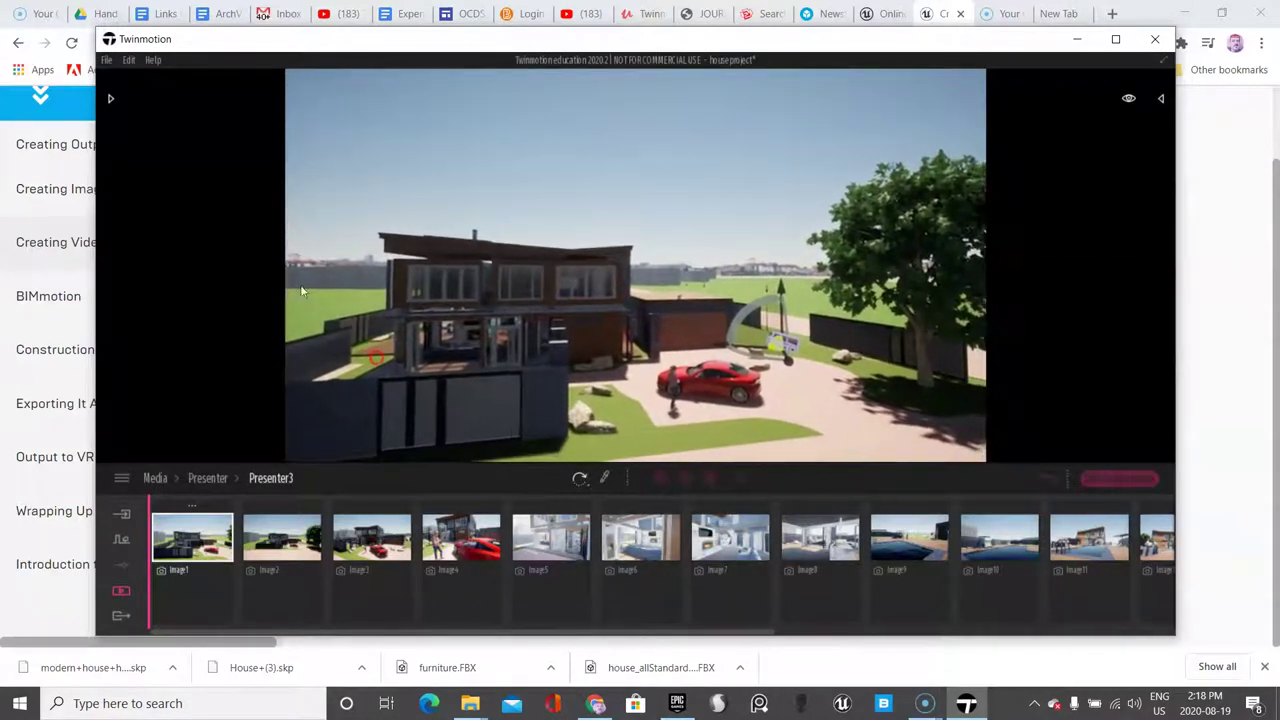
left_click(197, 509)
left_click(216, 511)
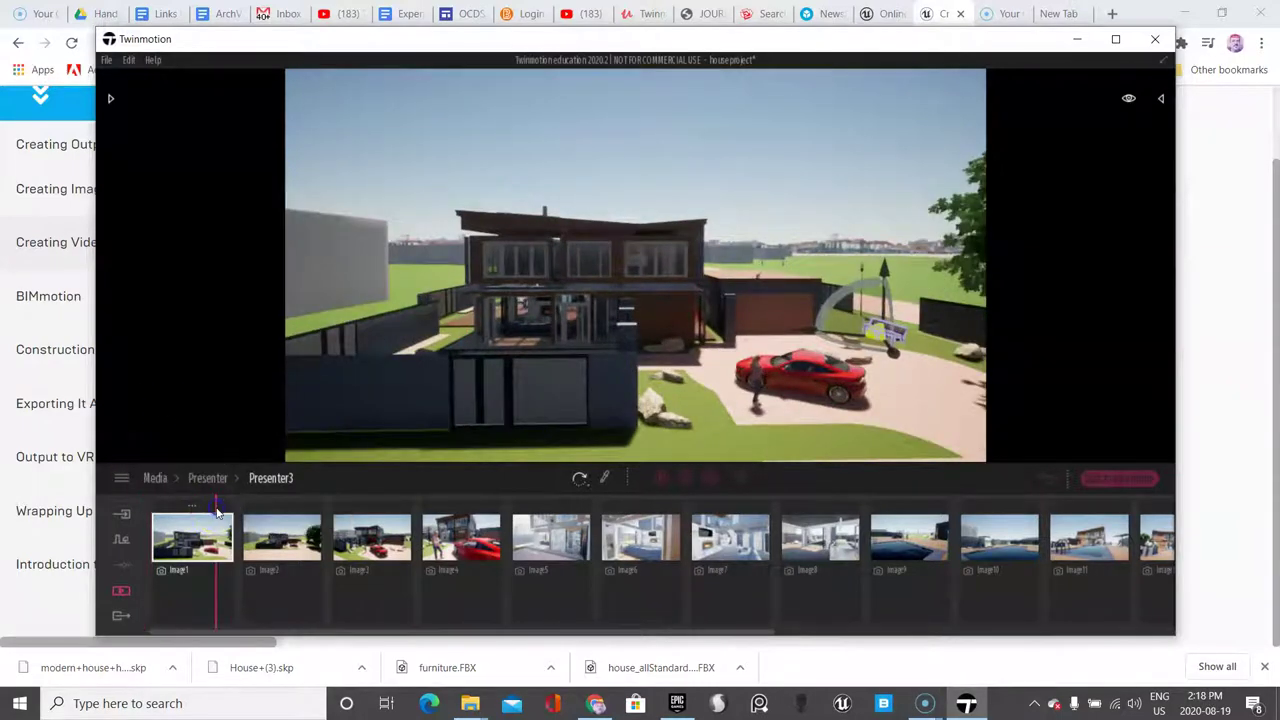
left_click(196, 508)
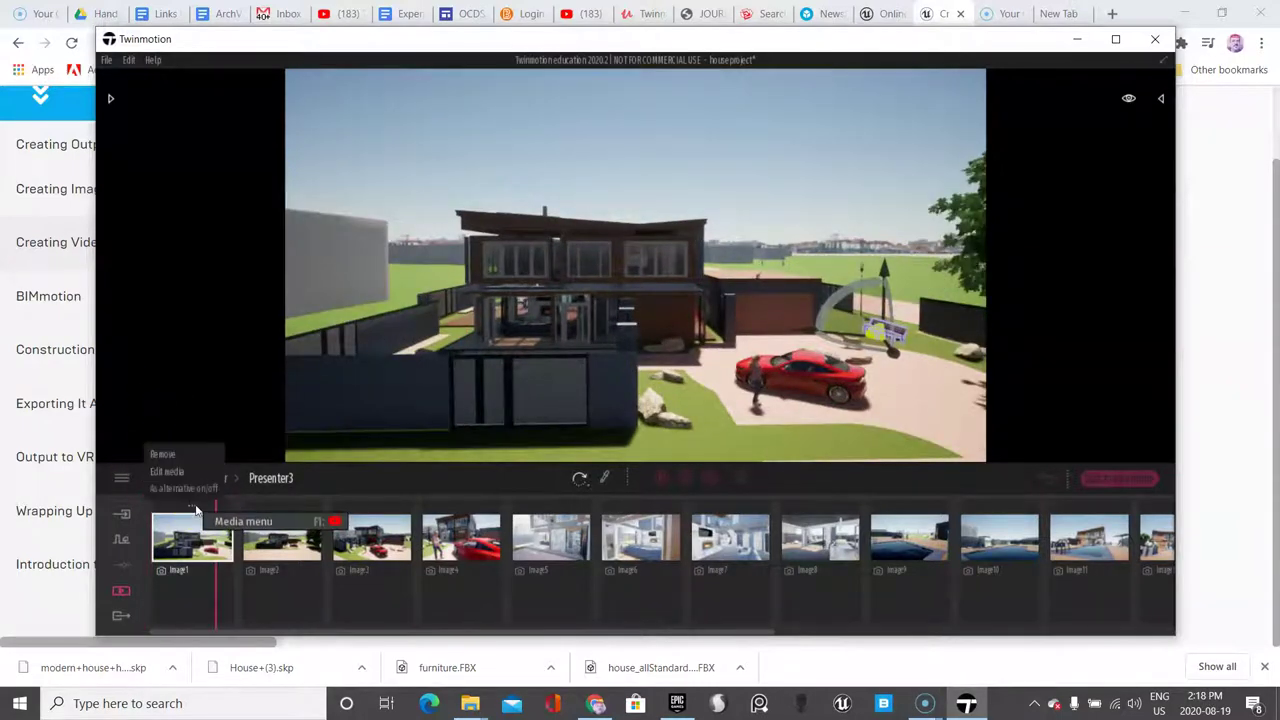
left_click(208, 508)
left_click(203, 543)
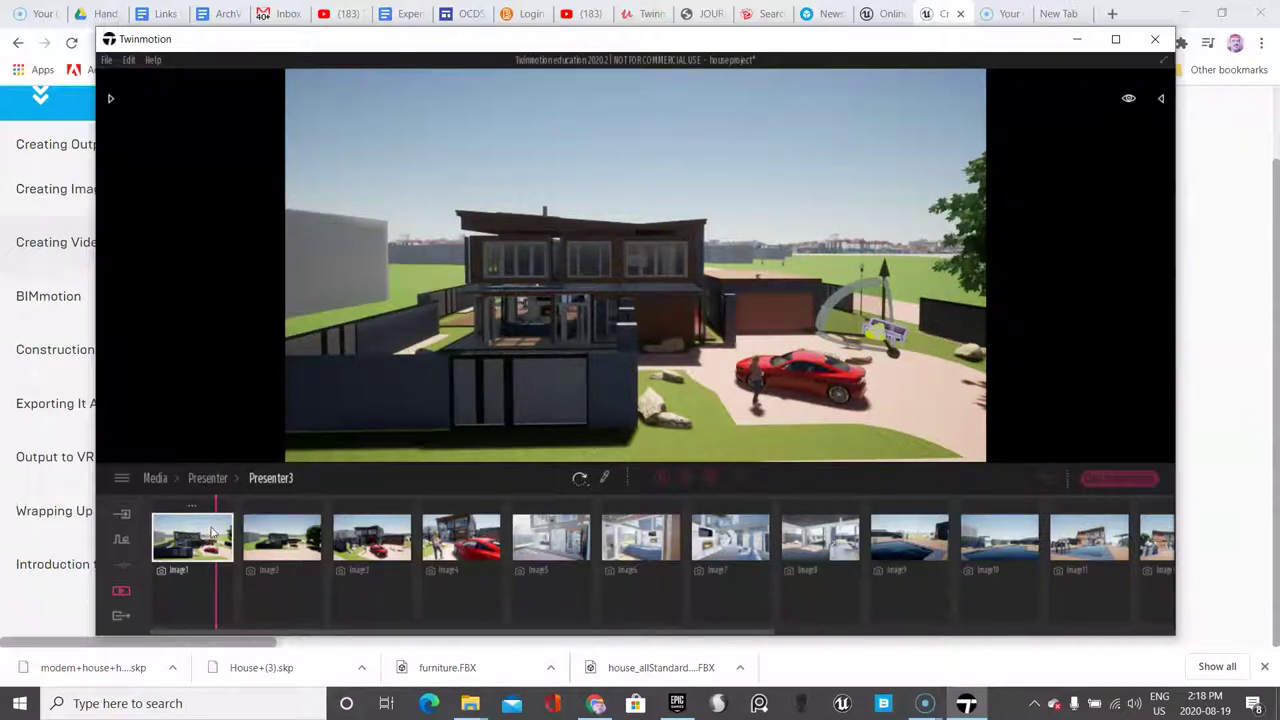
Step: Try shifting the Image1 camera within the sequence again and compare the media options of Image1 and Image2
left_click_drag(497, 337, 617, 416)
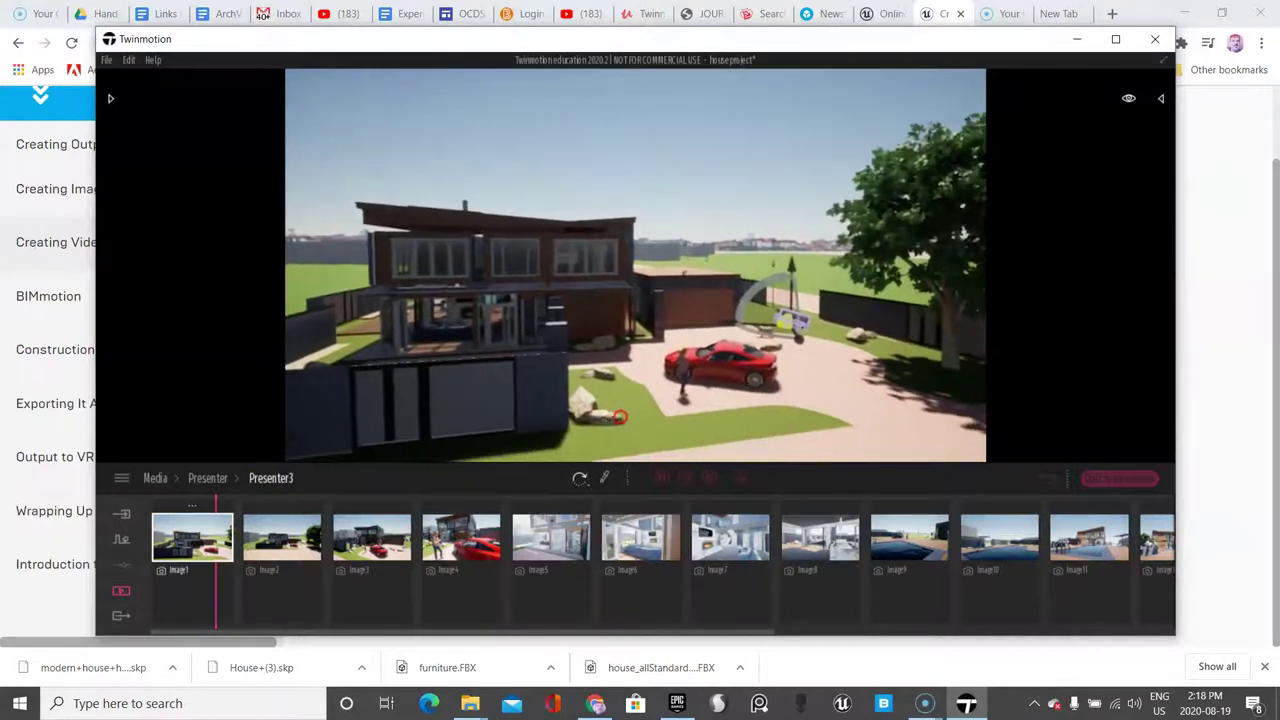
left_click(192, 508)
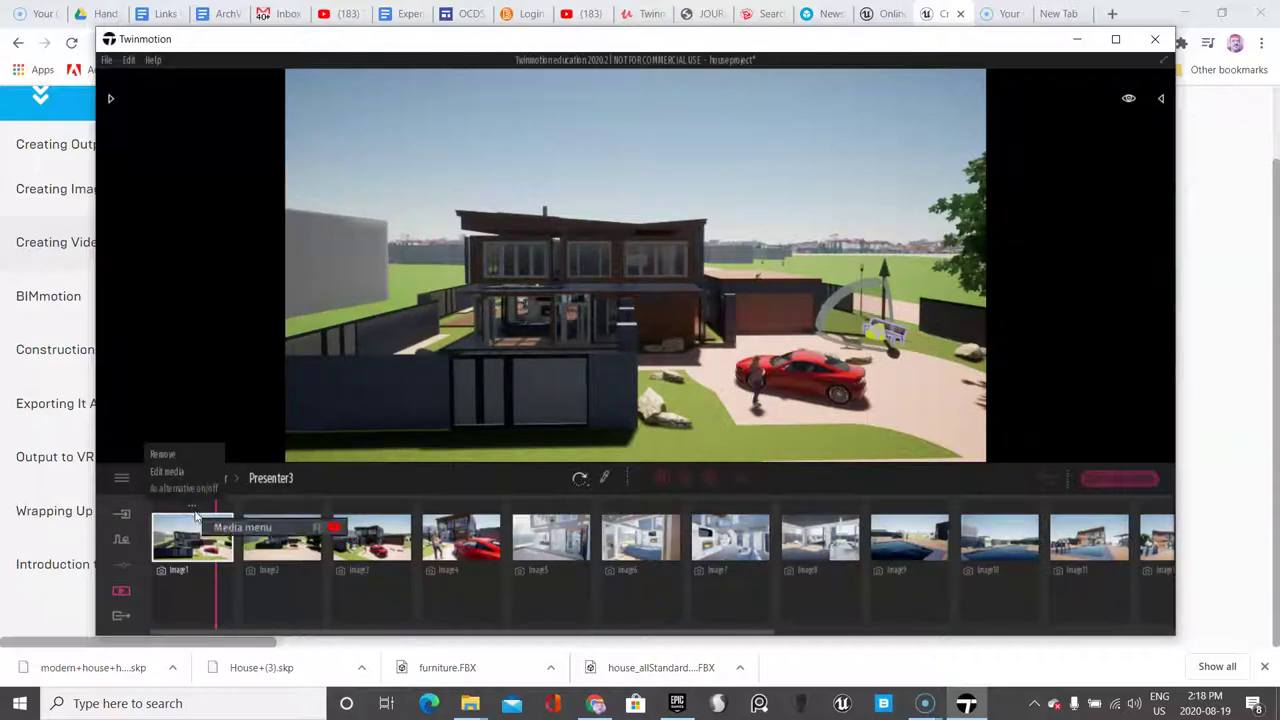
left_click(186, 583)
left_click(265, 541)
left_click(278, 509)
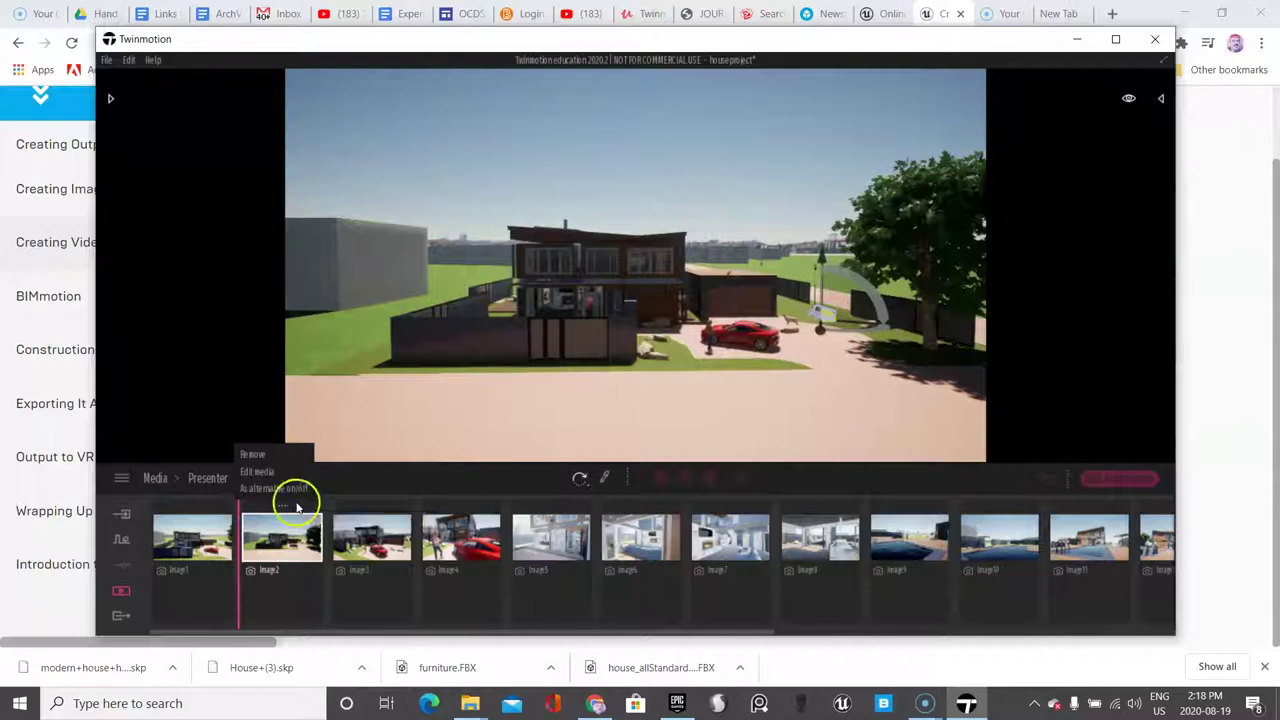
left_click(291, 540)
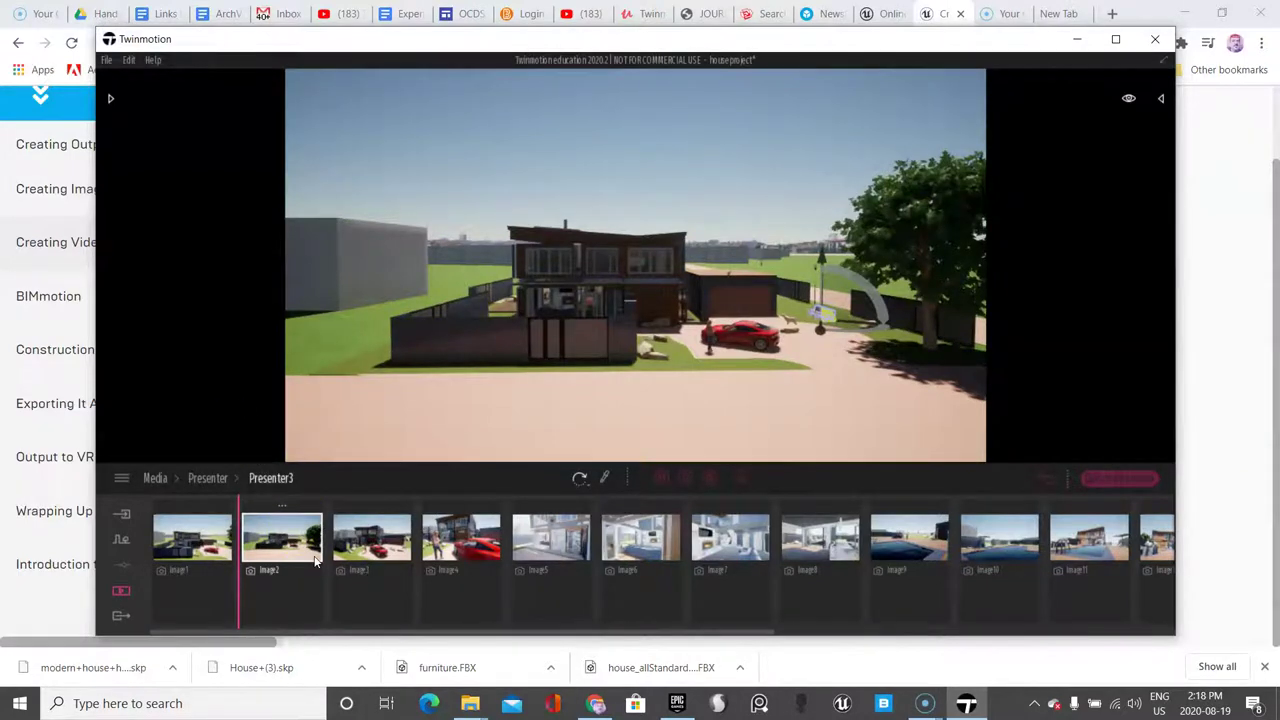
Step: Remove Image1 from the presenter sequence and undo the removal
left_click(188, 545)
left_click(191, 505)
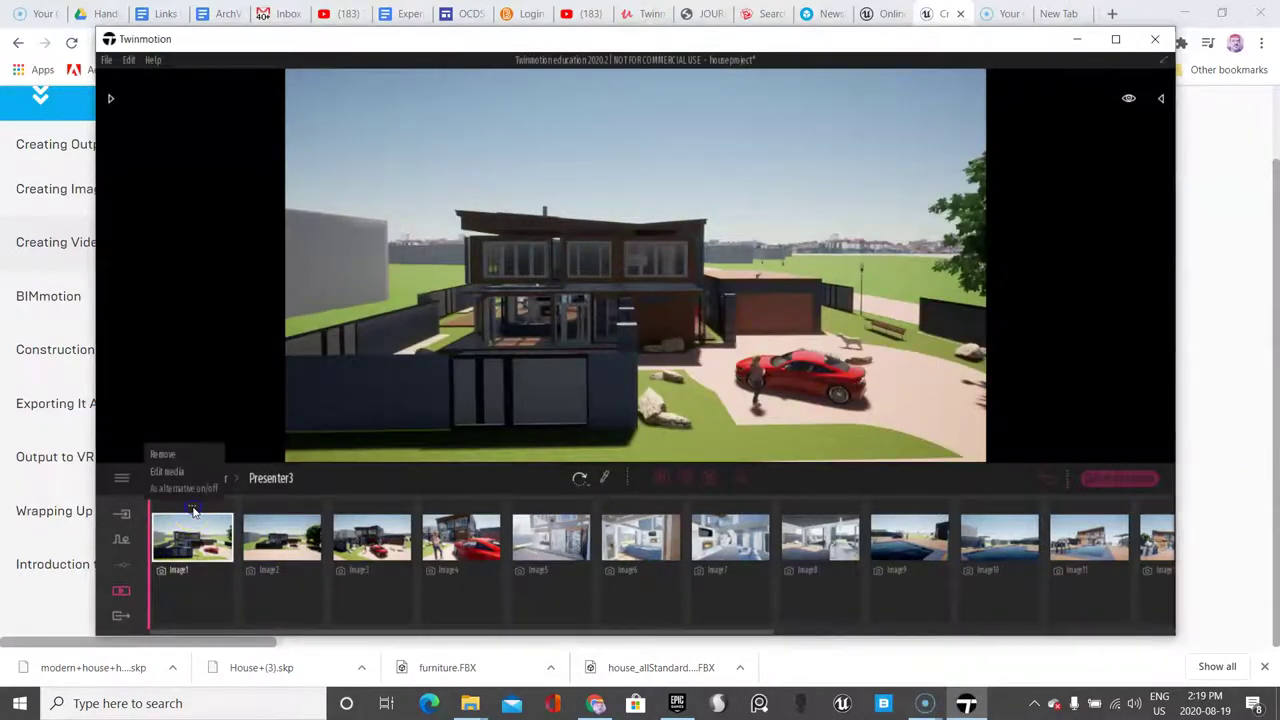
left_click(188, 455)
left_click(216, 540)
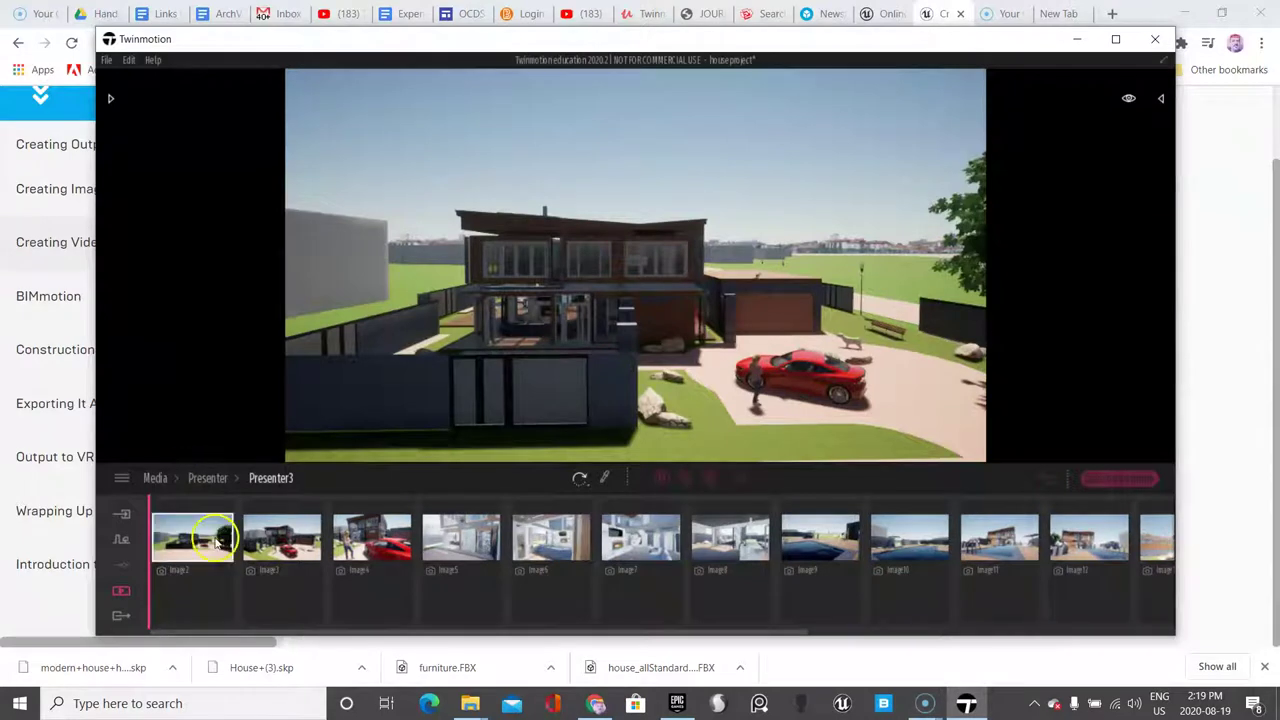
key("ctrl+z")
Step: Open Image1 from the sequence for editing and re-capture it with the camera shifted to show the whole tree beside the driveway
left_click(194, 510)
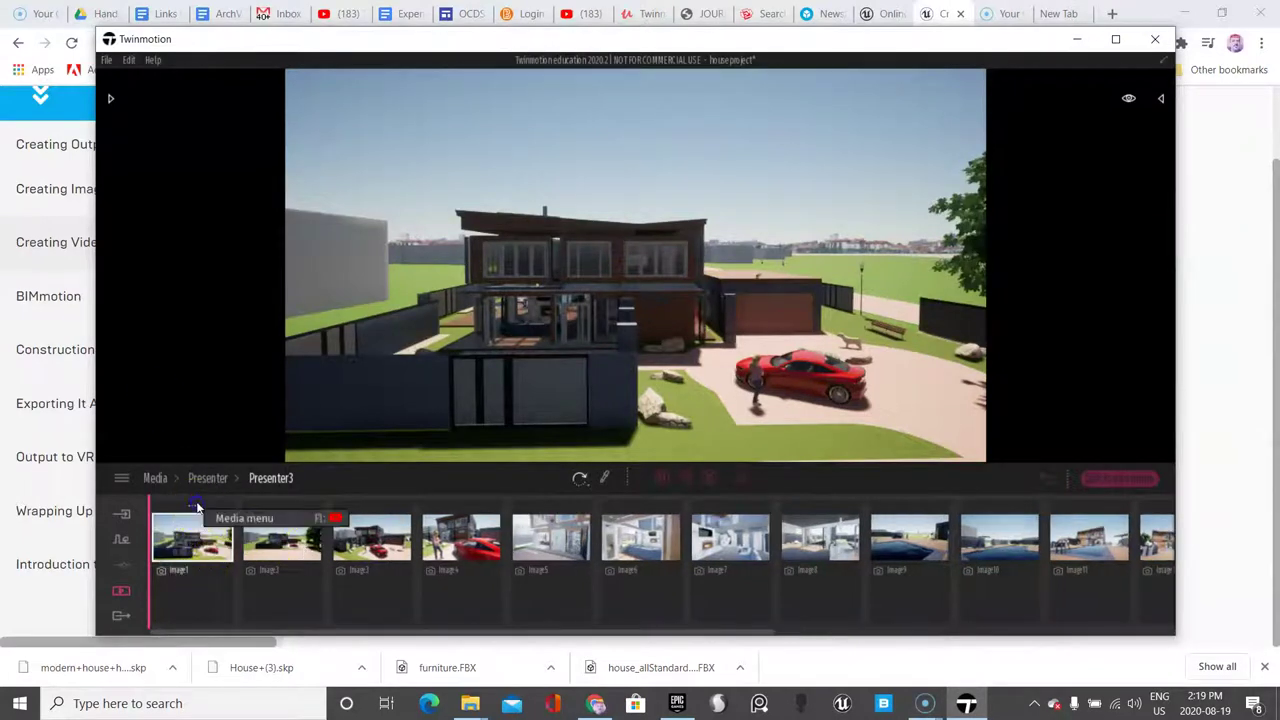
left_click(195, 475)
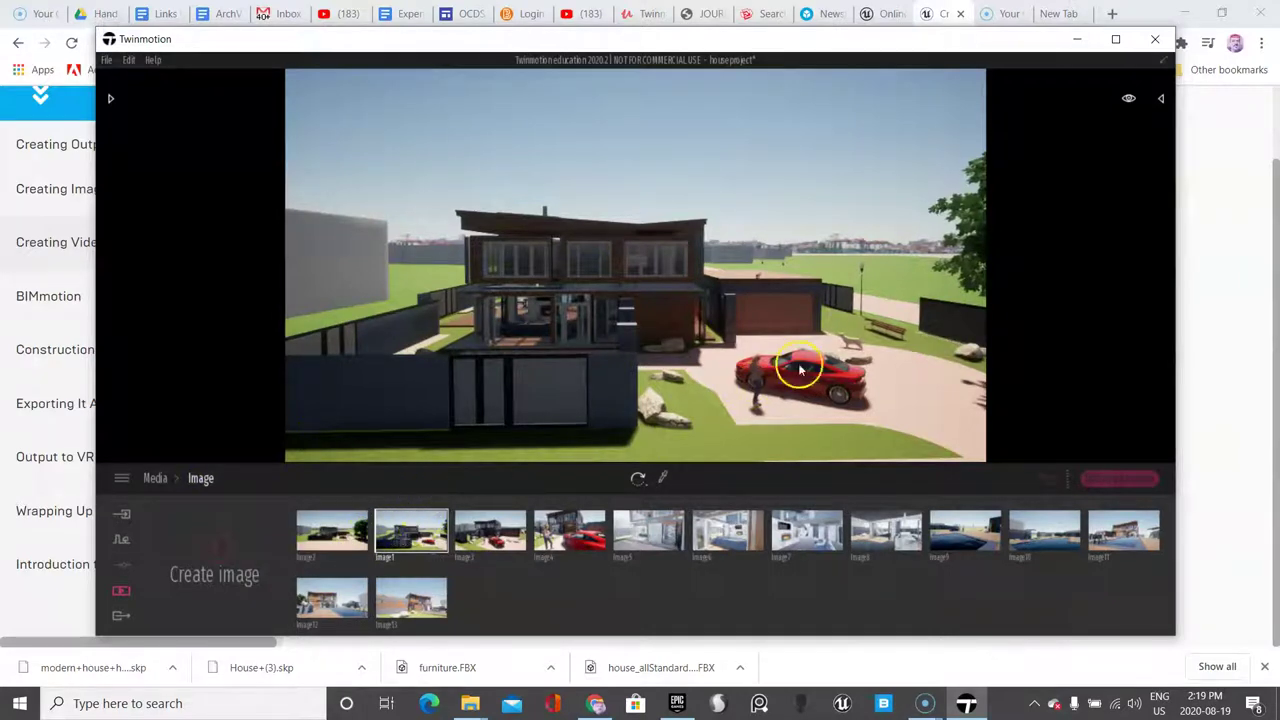
right_click_drag(800, 370, 774, 413)
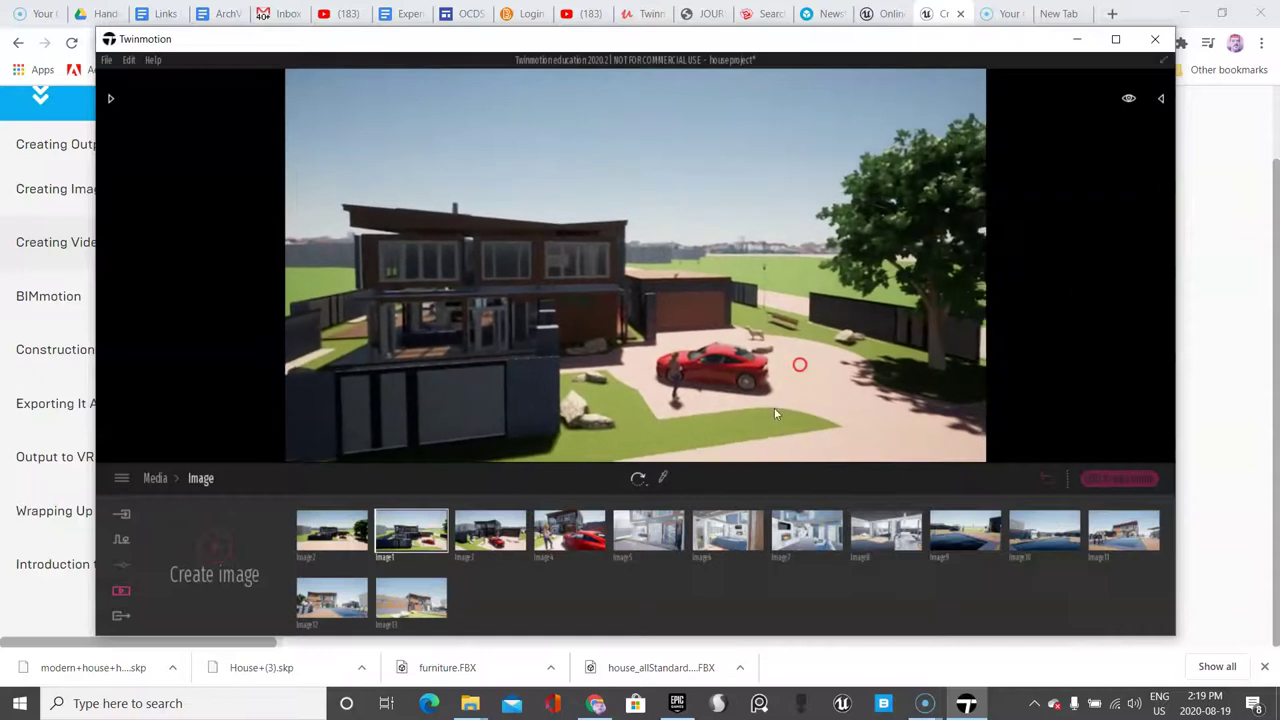
mouse_move(406, 501)
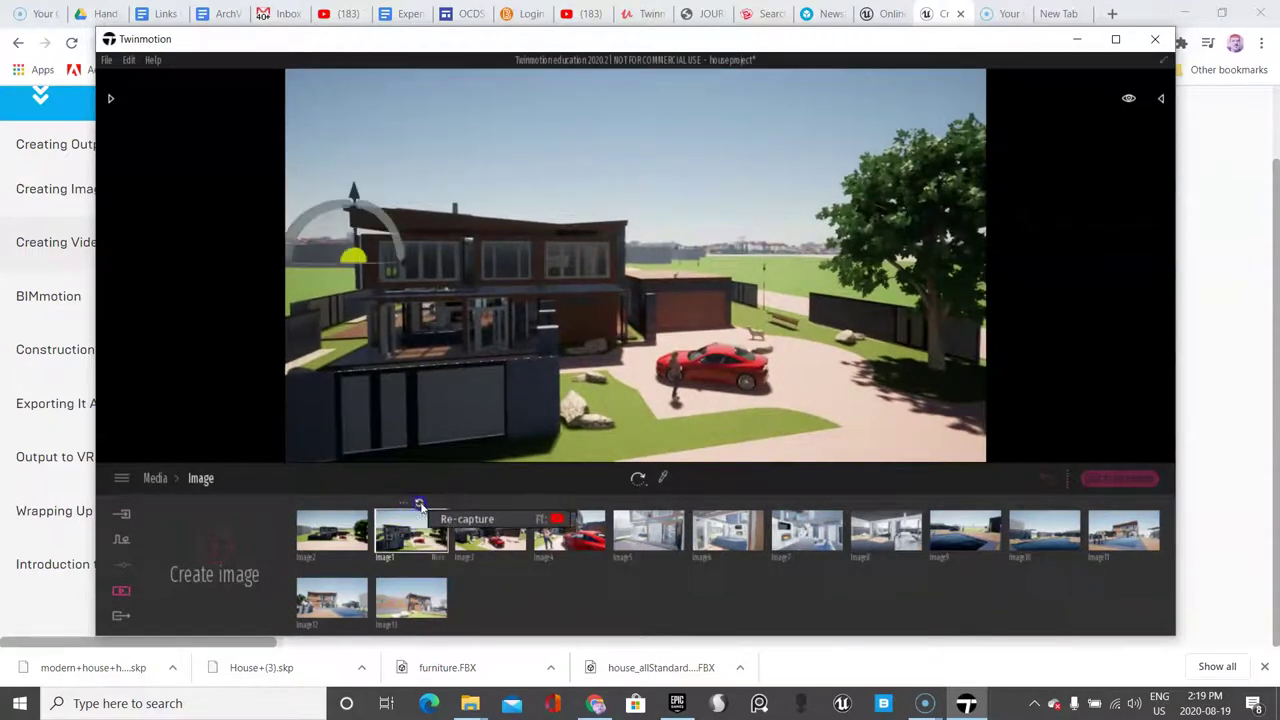
Step: Adjust the camera slightly in Image3's view of the driveway and red car and go on to Image4
left_click(467, 521)
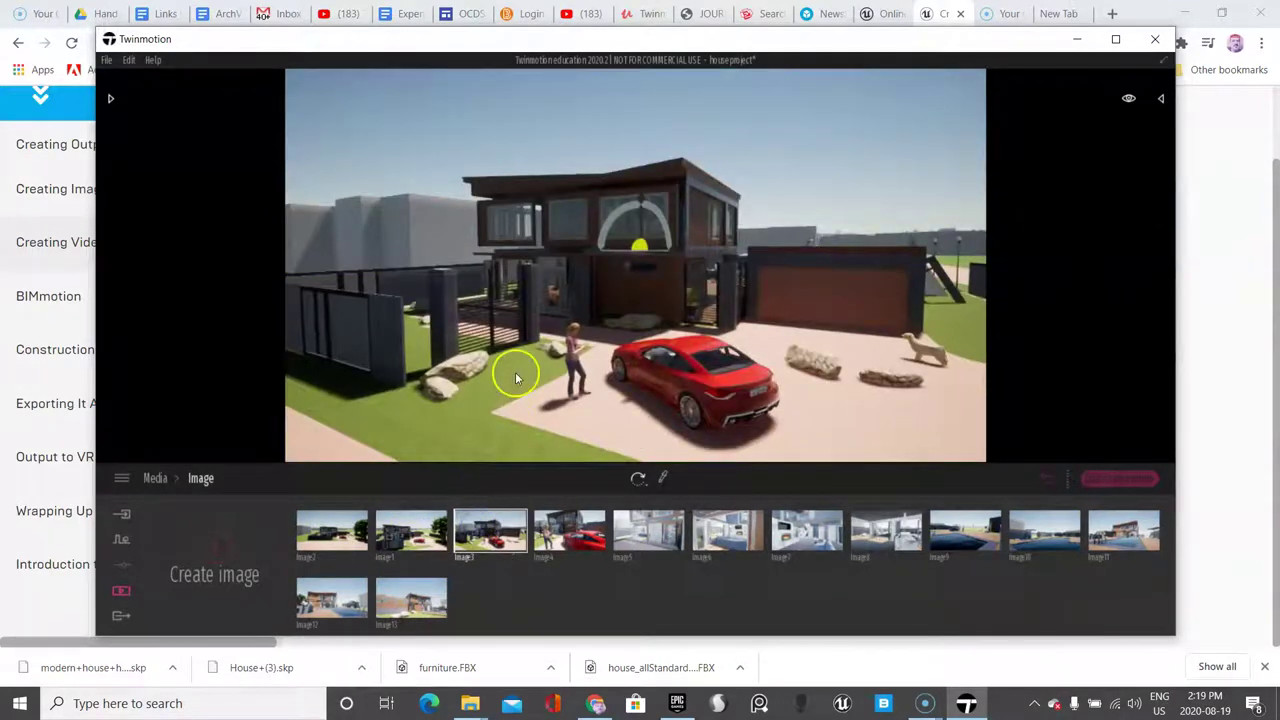
right_click_drag(538, 342, 531, 355)
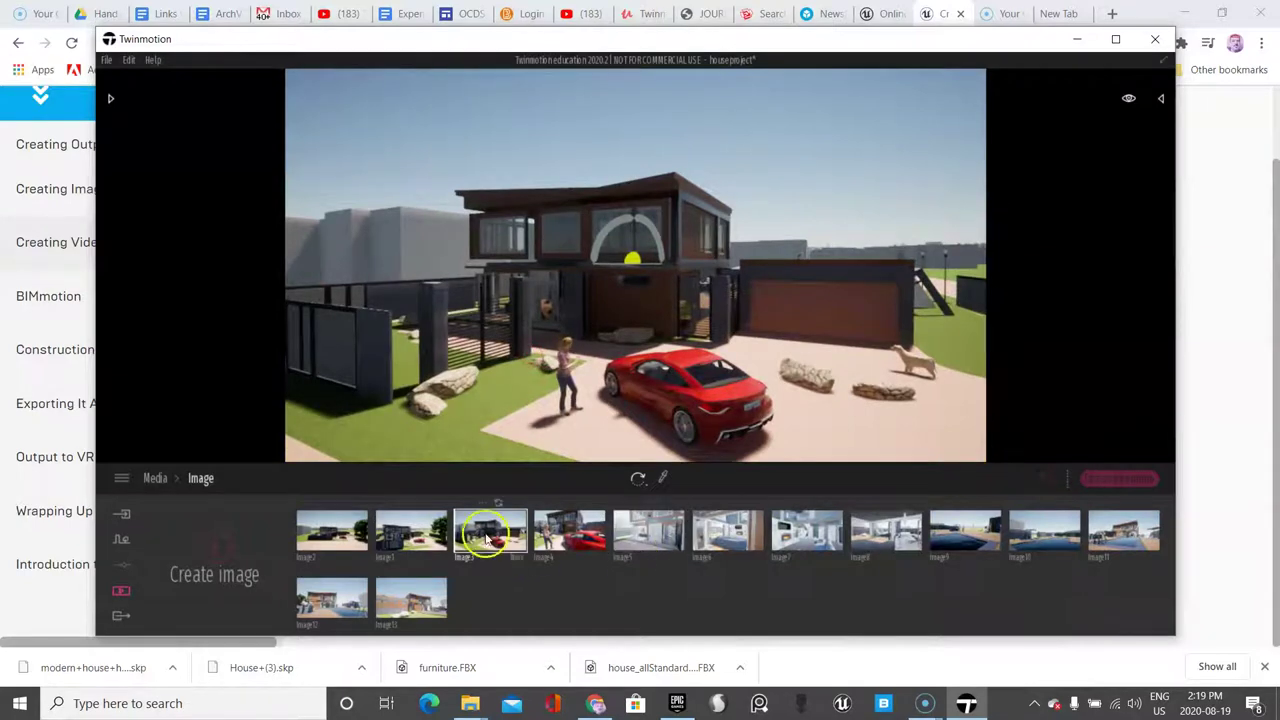
left_click(597, 550)
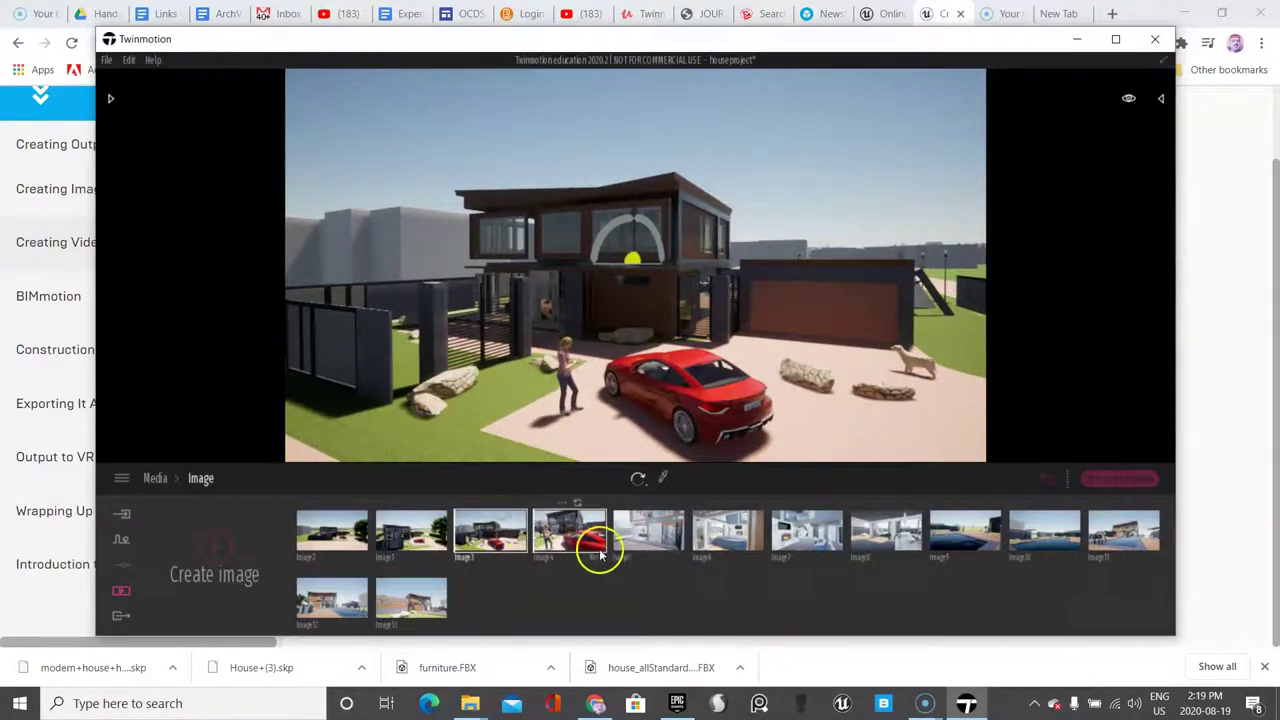
Step: Re-capture Image5 from farther back, framing the house facade with its upper windows, open doors and entrance gate
left_click(660, 530)
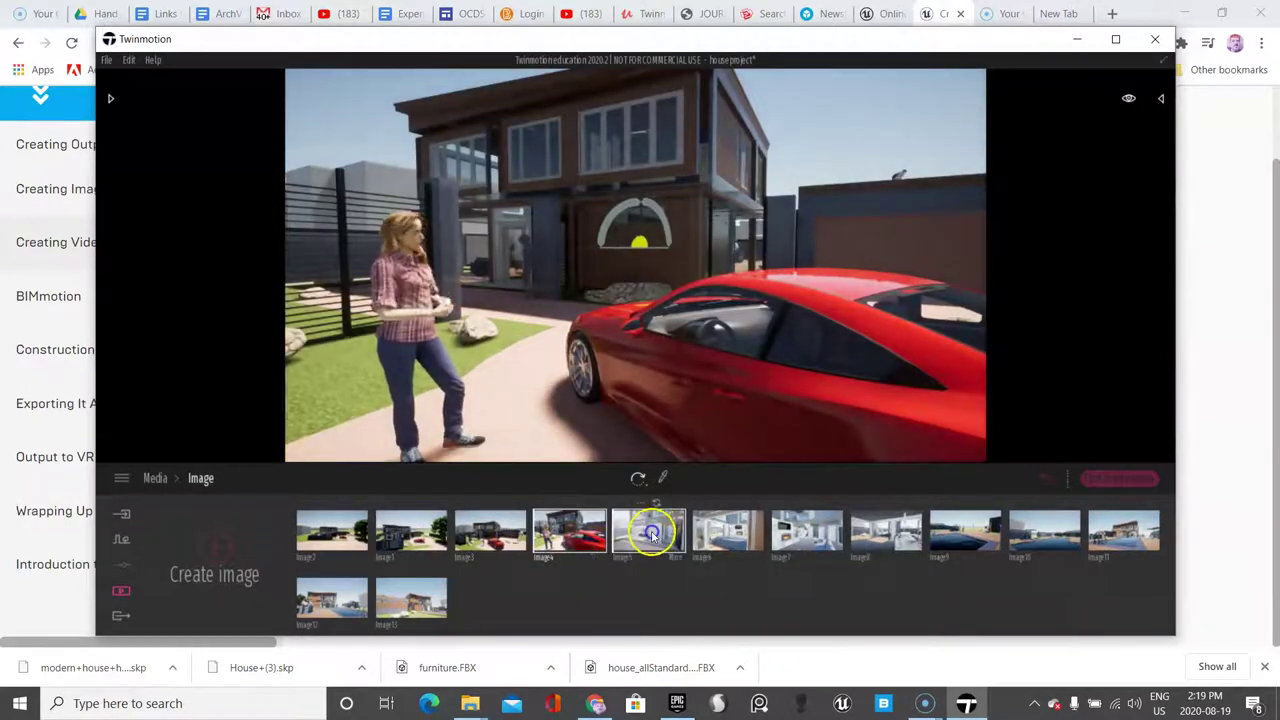
mouse_move(912, 349)
right_mouse_down()
mouse_move(930, 333)
mouse_move(922, 345)
right_mouse_up()
scroll(808, 320, "down", 5)
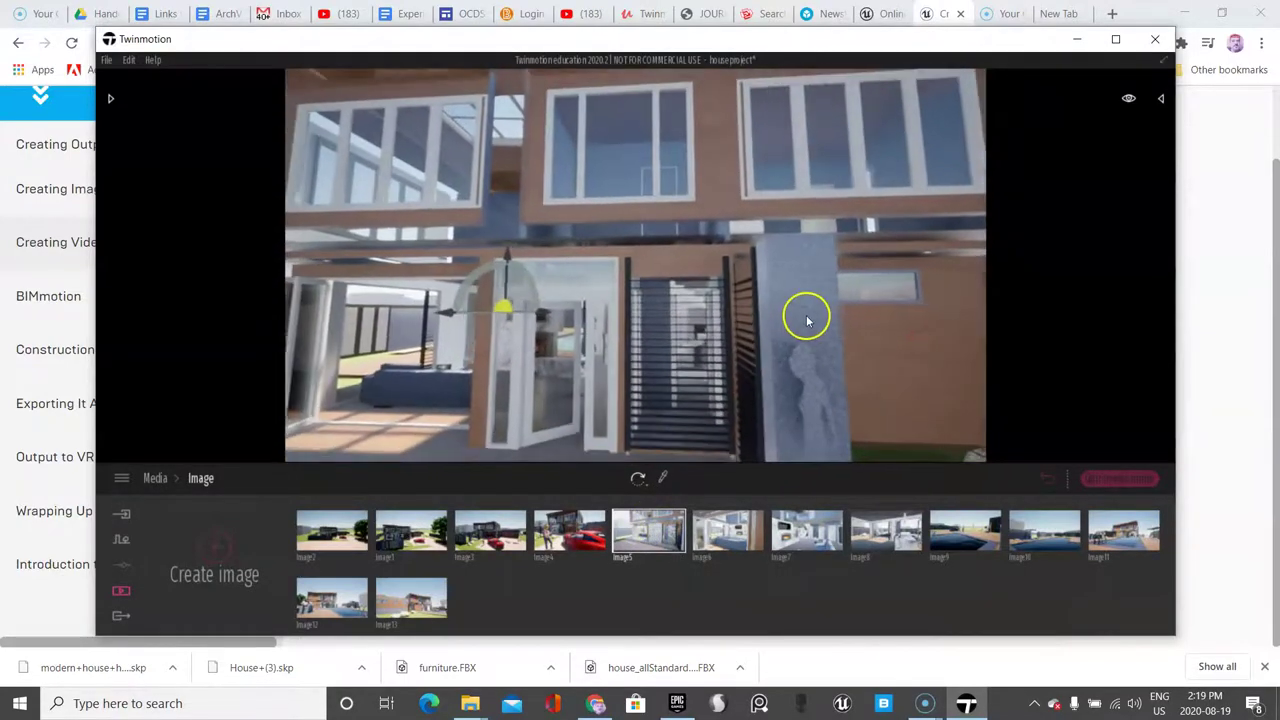
left_click_drag(803, 321, 728, 326)
right_click_drag(729, 326, 726, 326)
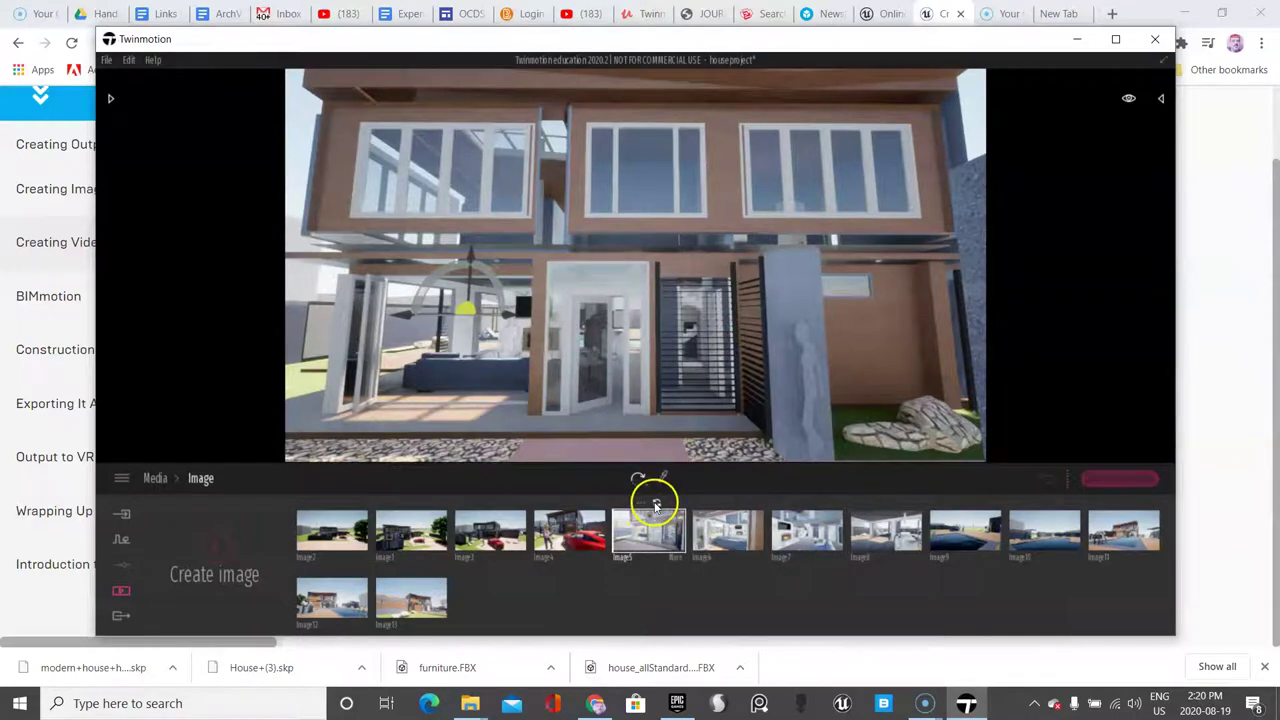
Step: Starting from Image6, pull the camera back outside to frame the open terrace doors and glass entrance, and re-capture Image5 with this view
left_click(729, 536)
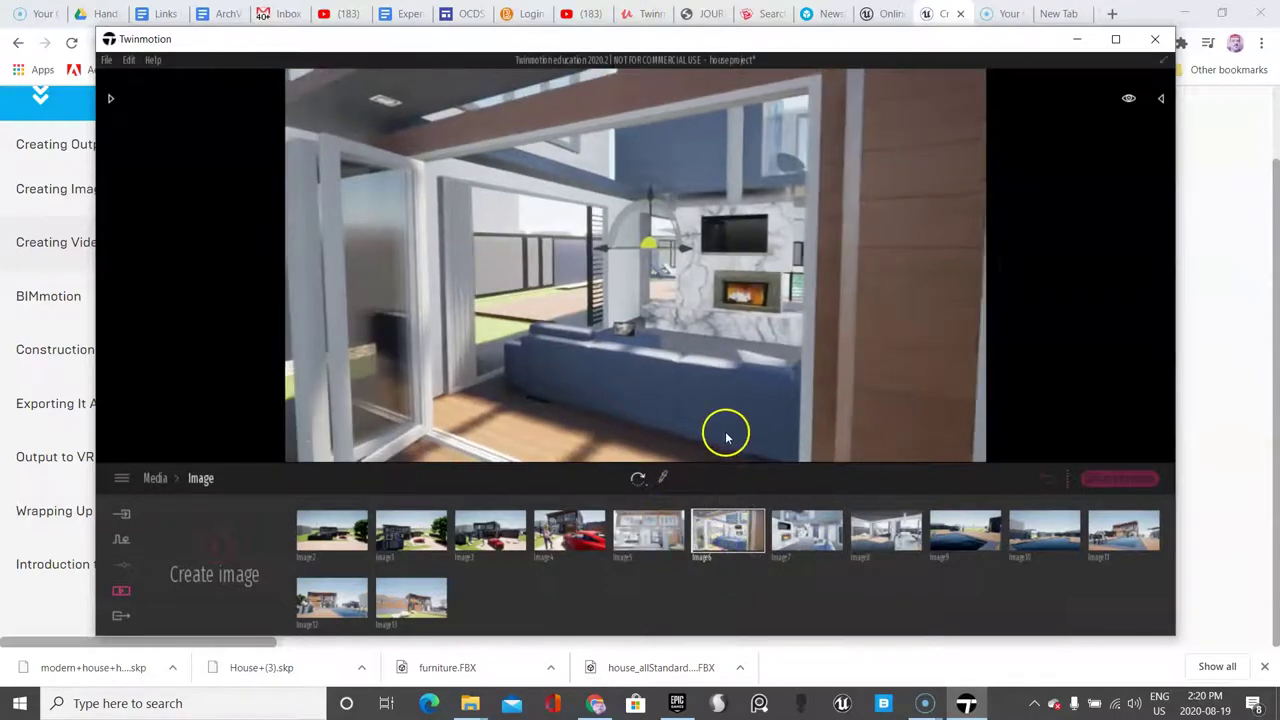
scroll(726, 434, "down", 8)
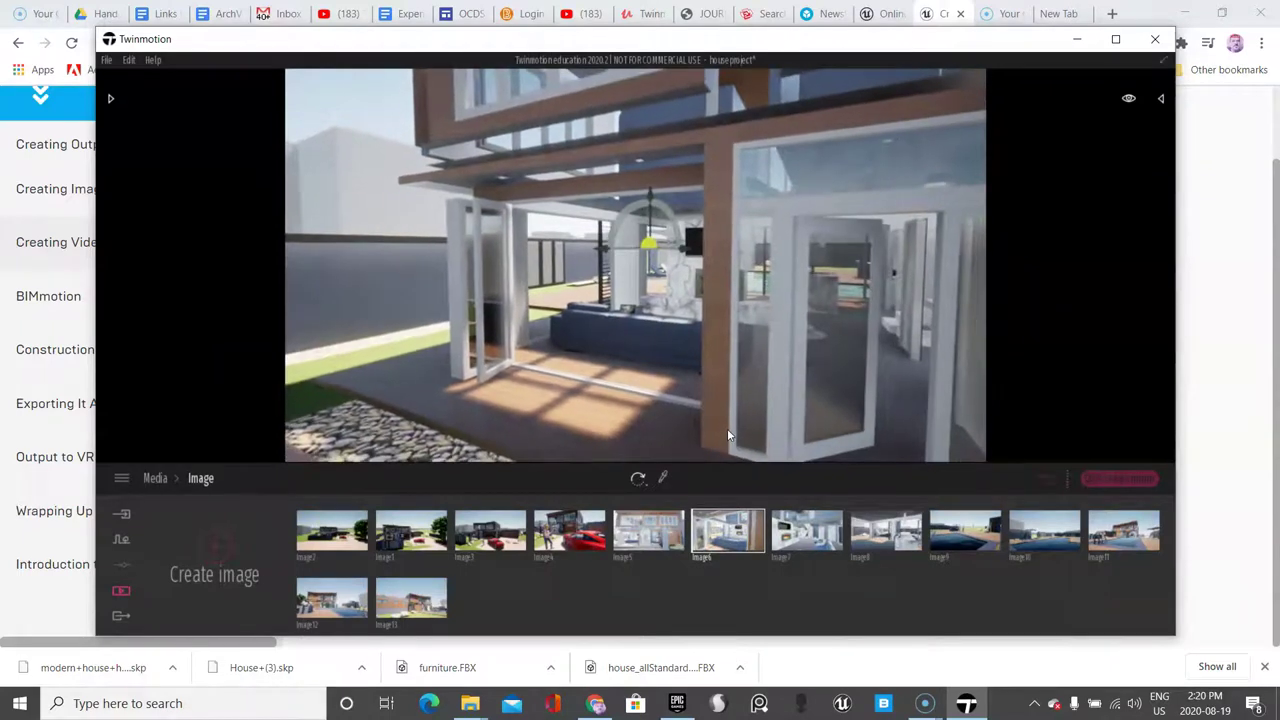
key("a")
key("d")
right_click_drag(728, 428, 727, 427)
left_click_drag(727, 427, 727, 427)
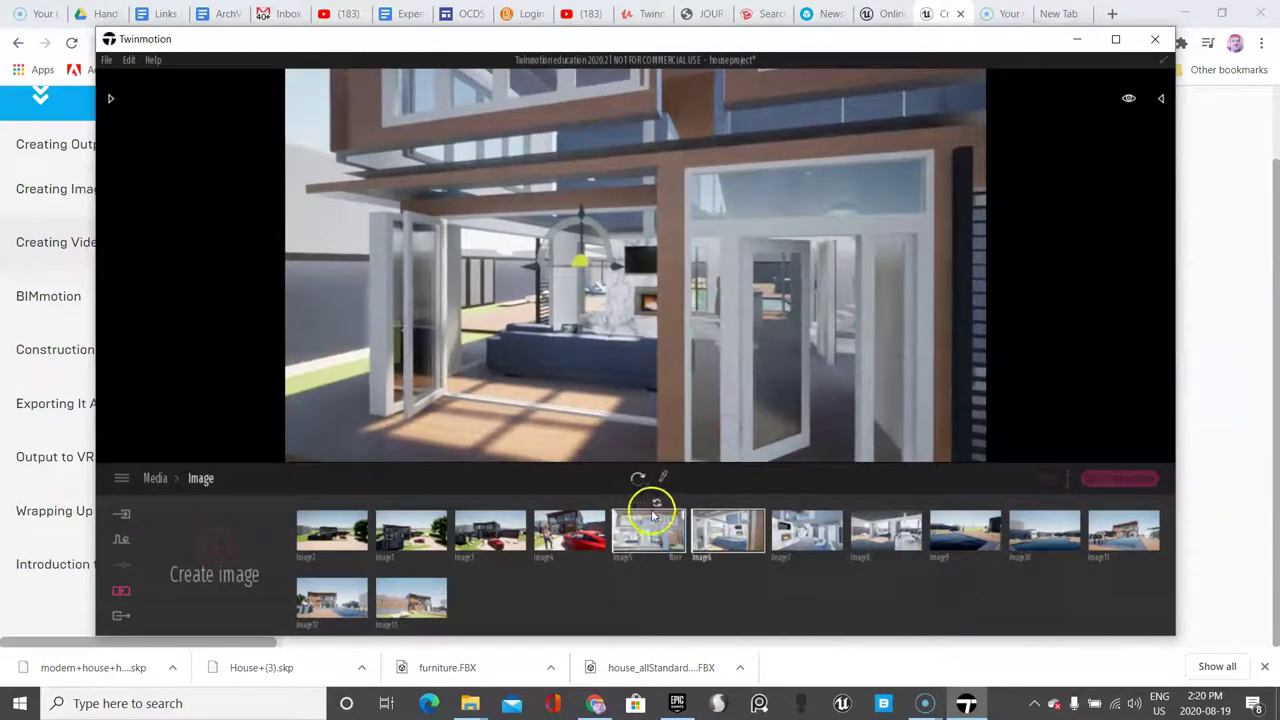
left_click(656, 504)
Step: Starting from Image6, move the camera inside to face the fireplace and hang Painting Coton 70x100 on the upper blue wall
left_click(722, 535)
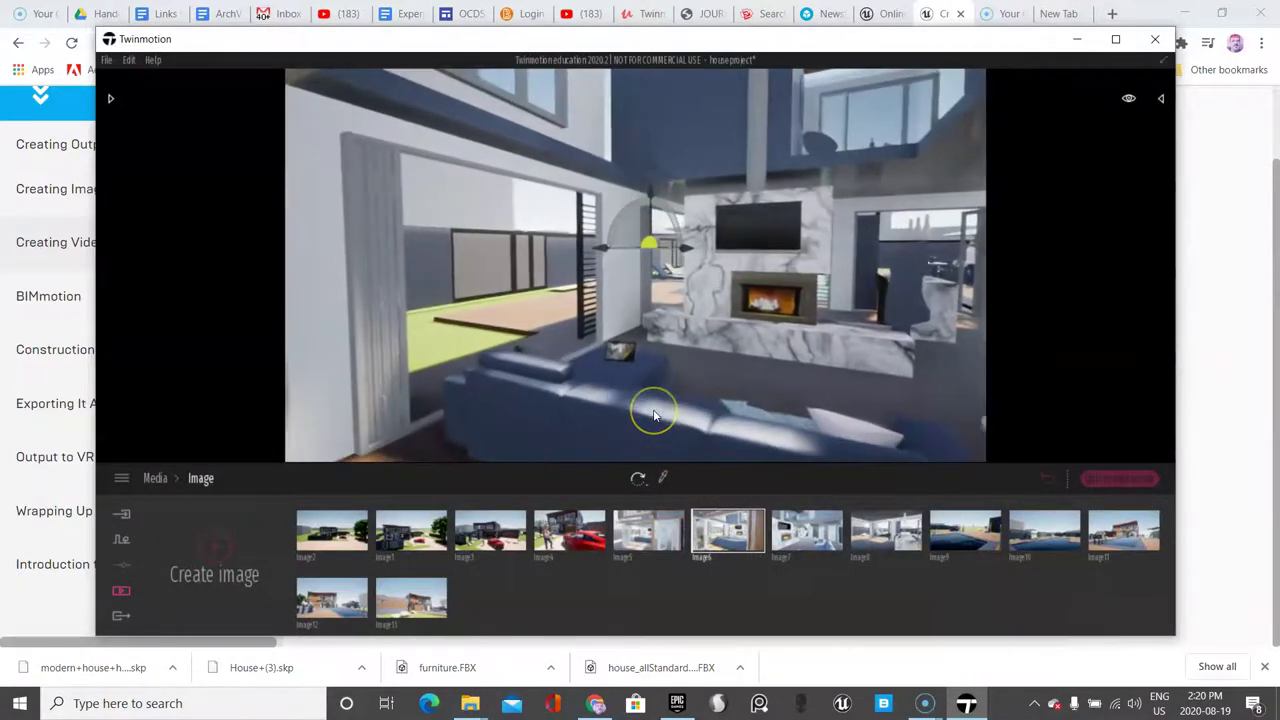
left_click_drag(906, 372, 871, 366)
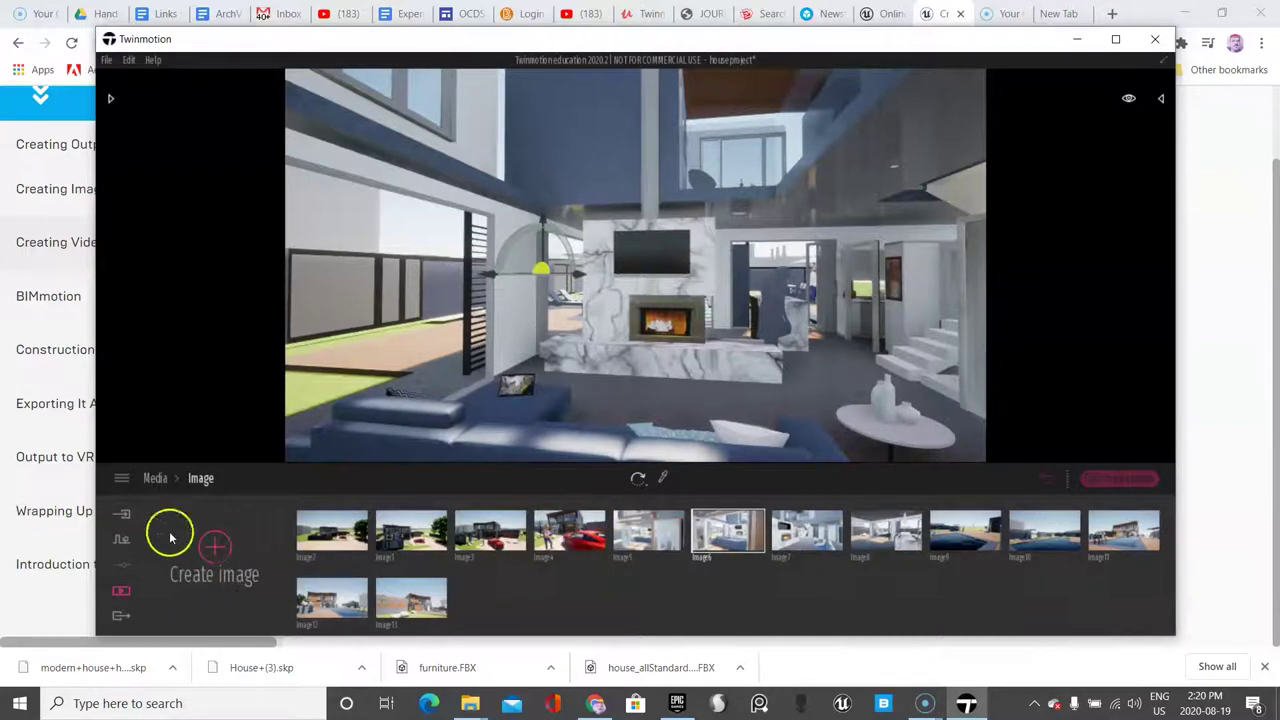
left_click(109, 100)
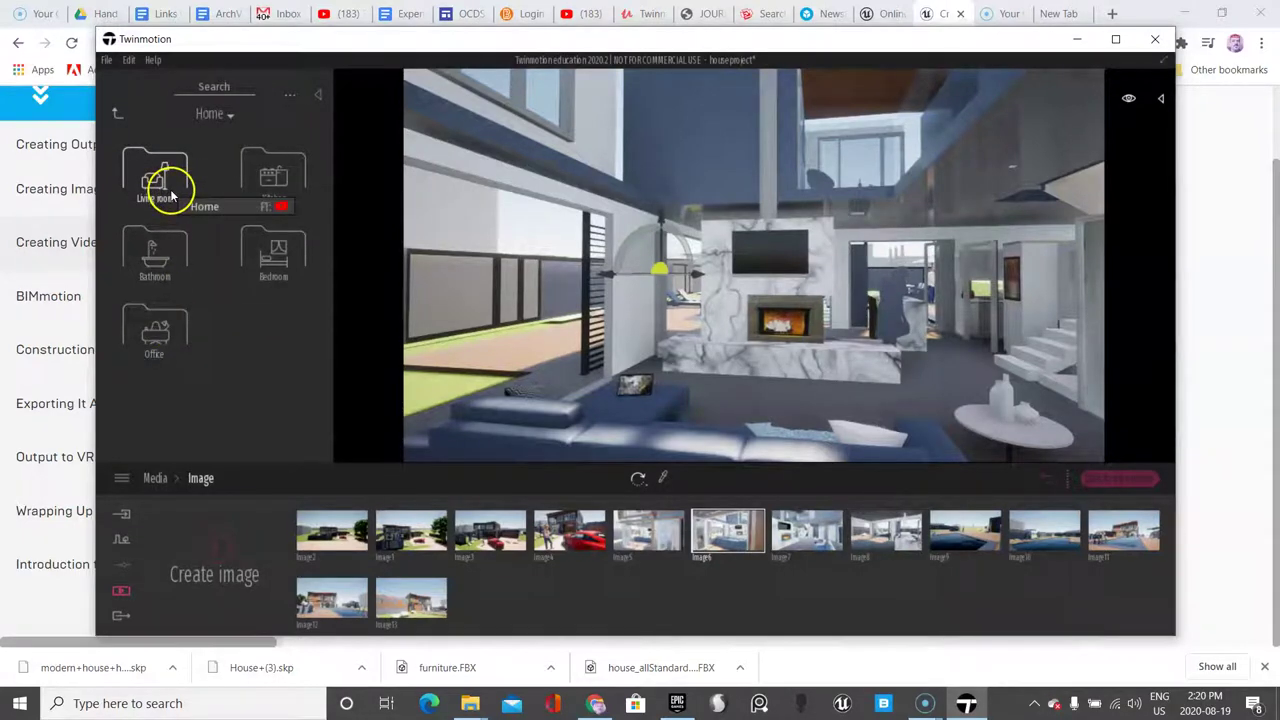
left_click(118, 114)
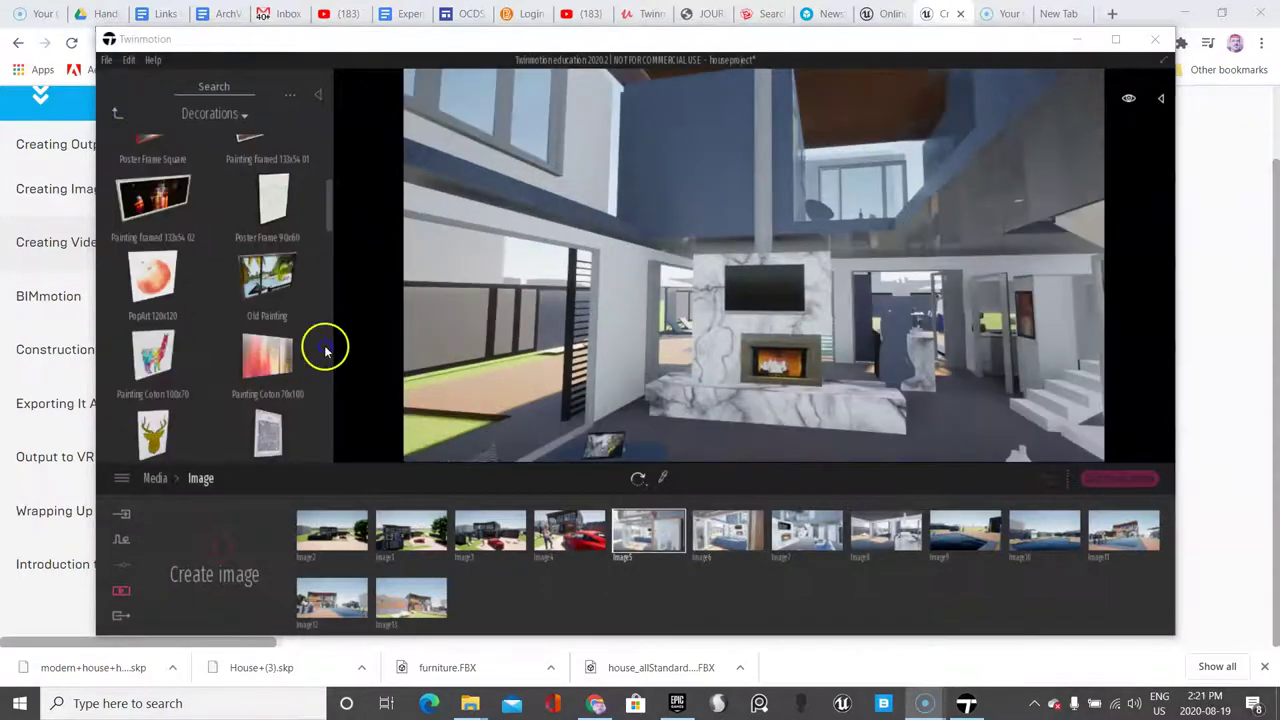
left_click_drag(277, 362, 694, 158)
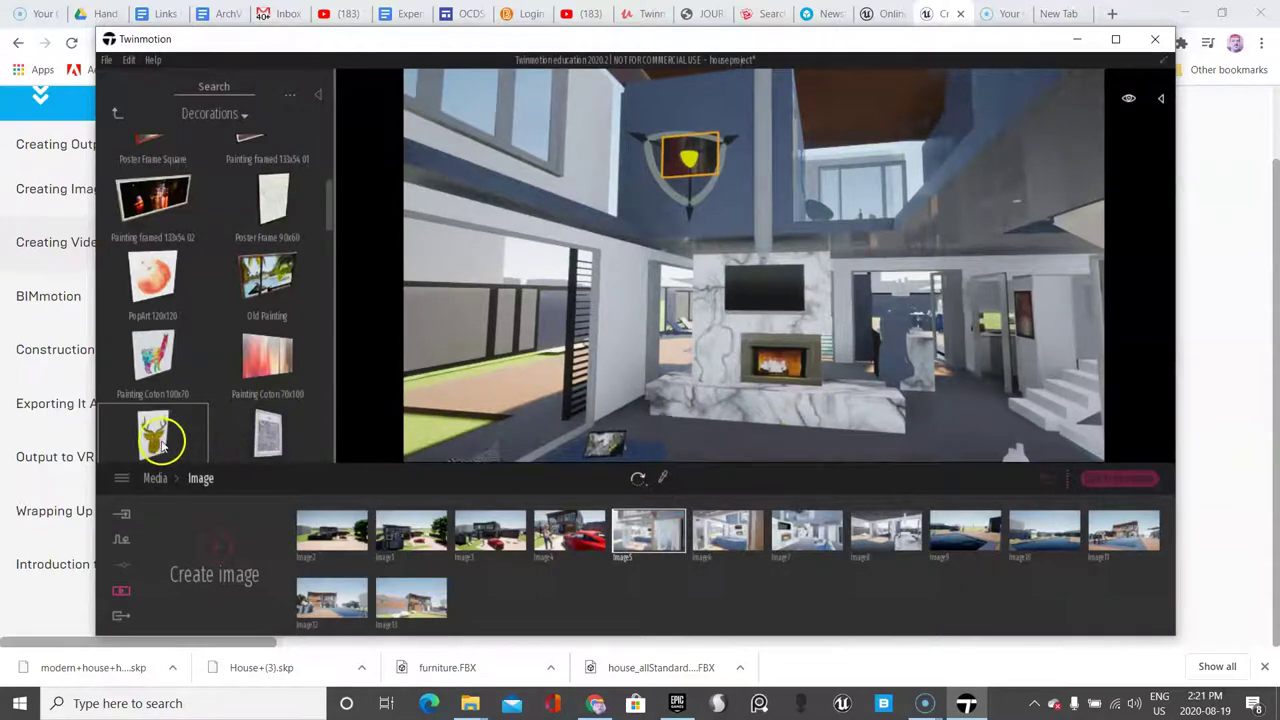
Step: Hang the deer-head Painting Coton 100x100 on the narrow white wall beside the fireplace and re-capture Image5 with this view
mouse_move(160, 440)
left_mouse_down()
mouse_move(357, 420)
mouse_move(595, 345)
mouse_move(624, 318)
left_mouse_up()
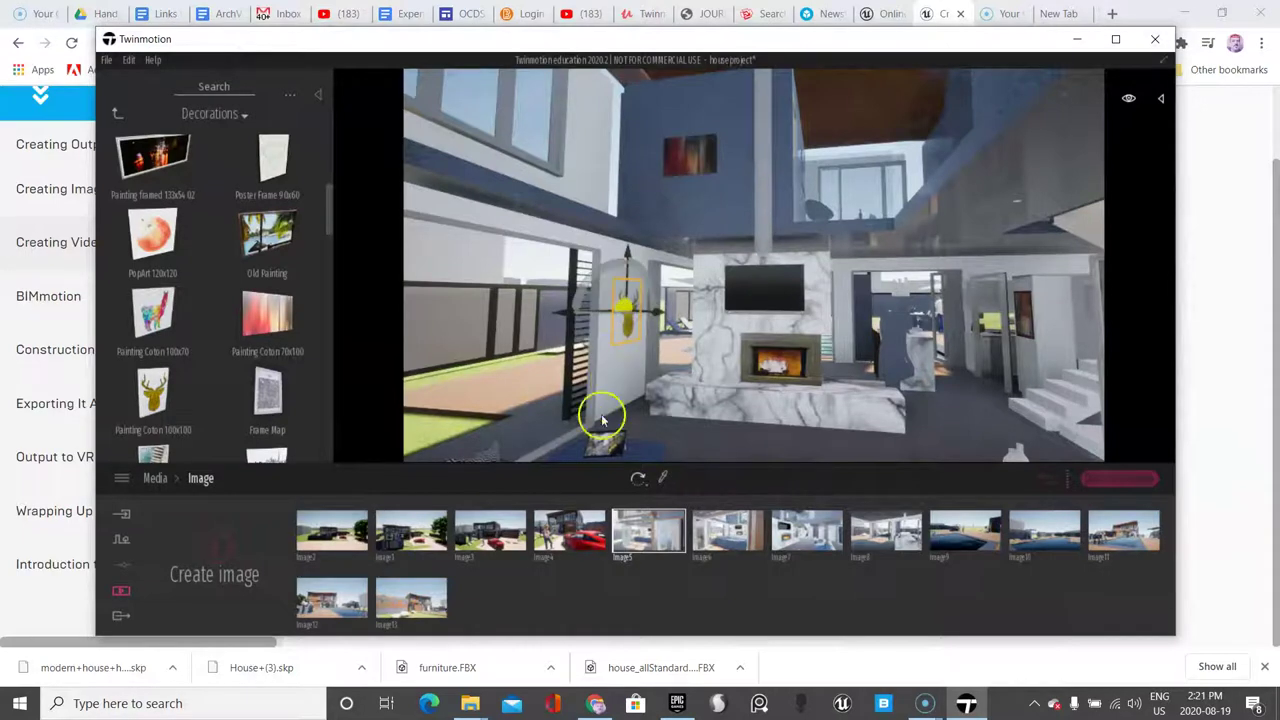
left_click(706, 420)
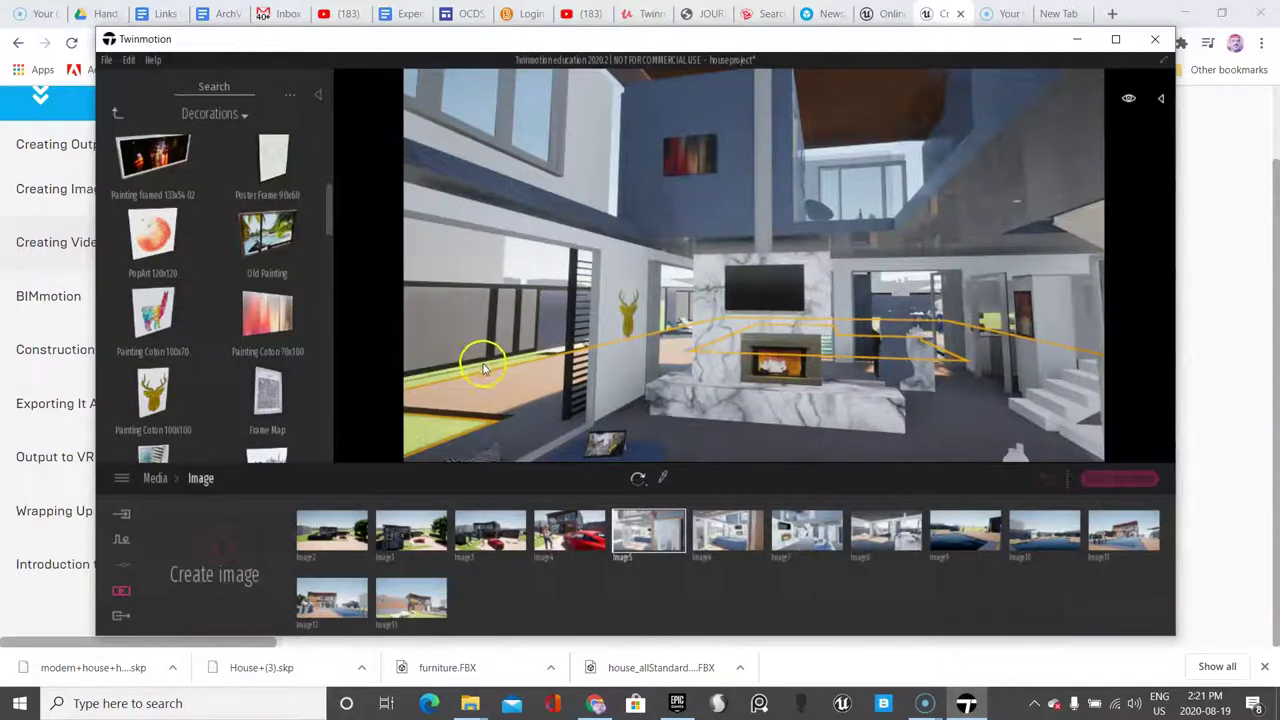
left_click(542, 270)
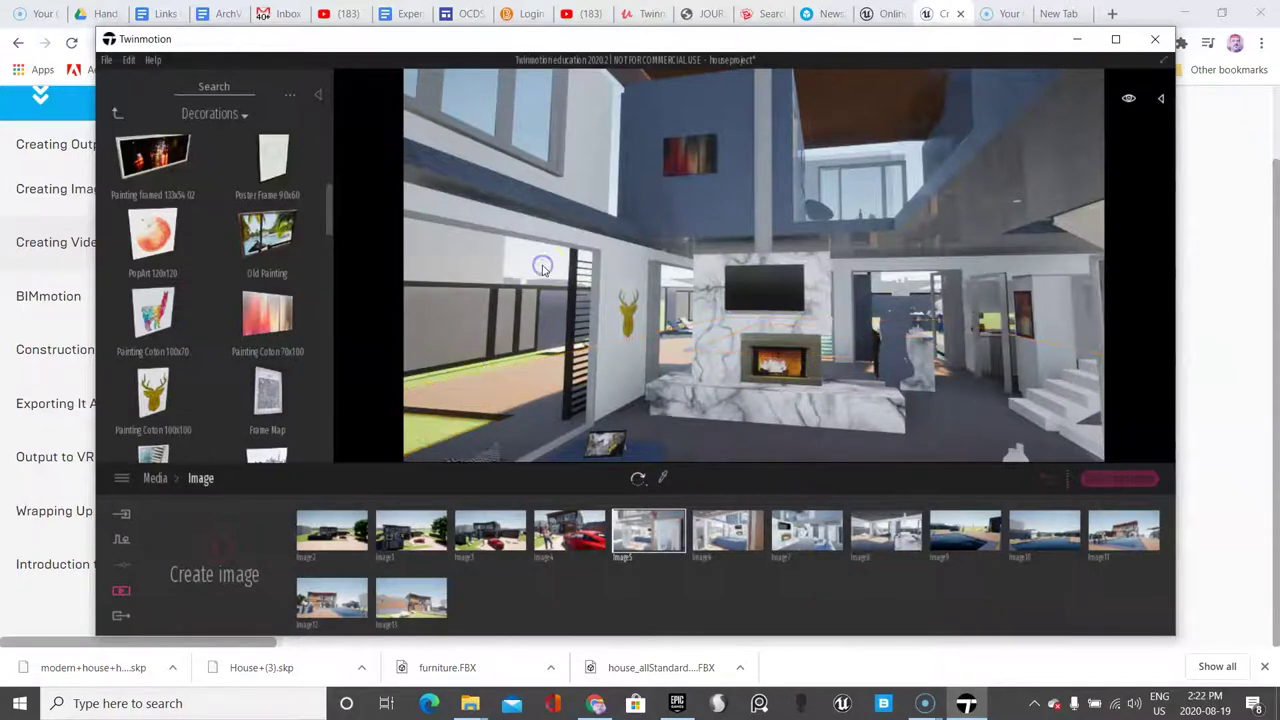
left_click(657, 505)
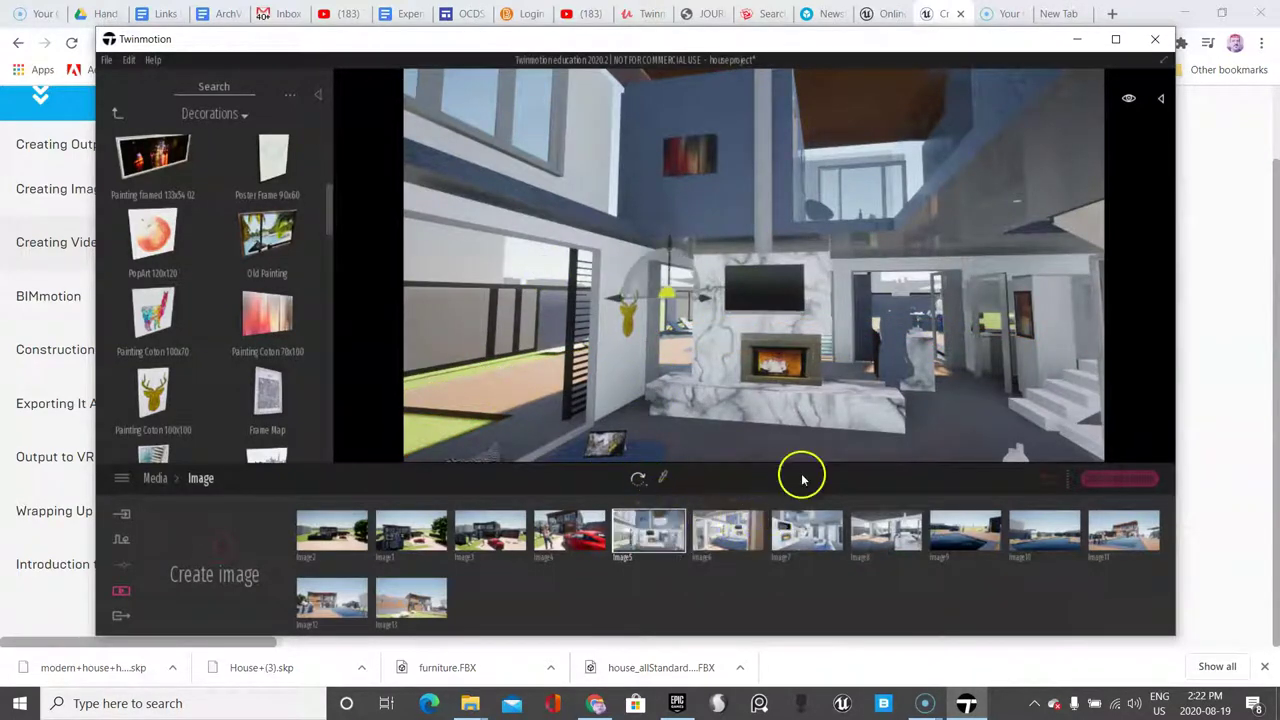
Step: Compare the Image6 and Image5 views and move Image6 ahead of Image5 in the image sequence
left_click(738, 528)
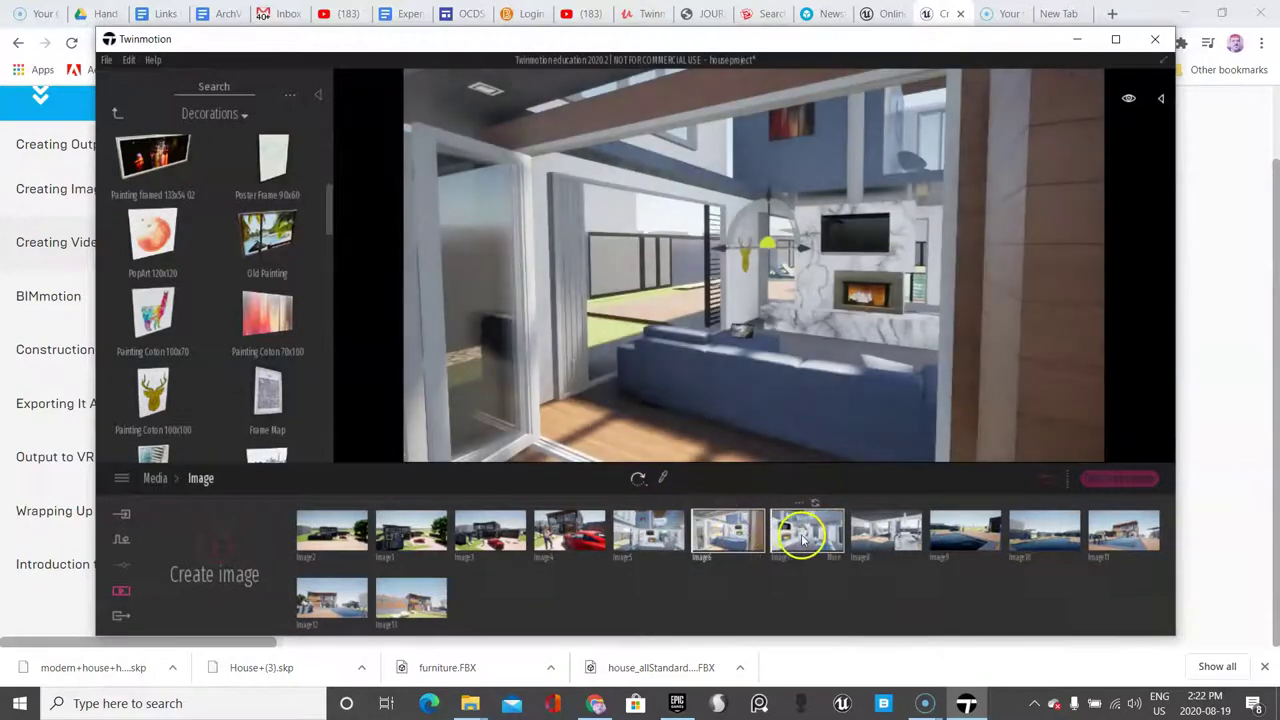
left_click(660, 540)
left_click(720, 536)
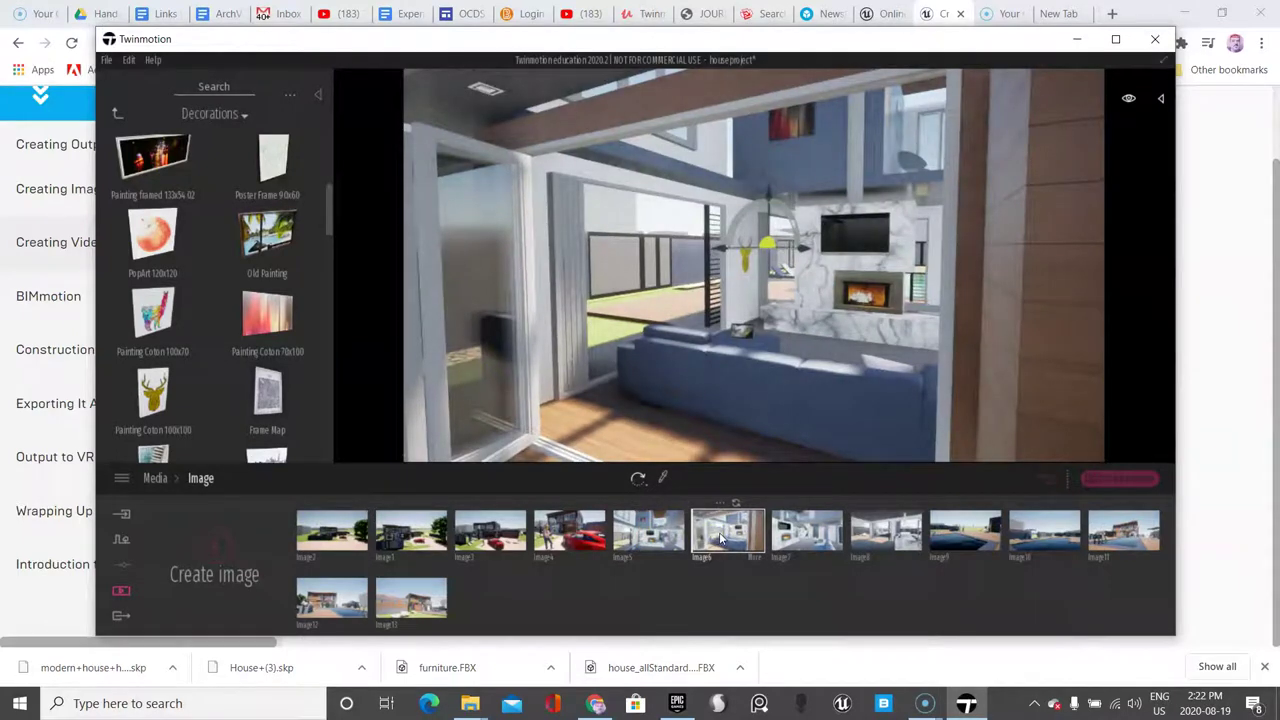
left_click_drag(720, 536, 640, 532)
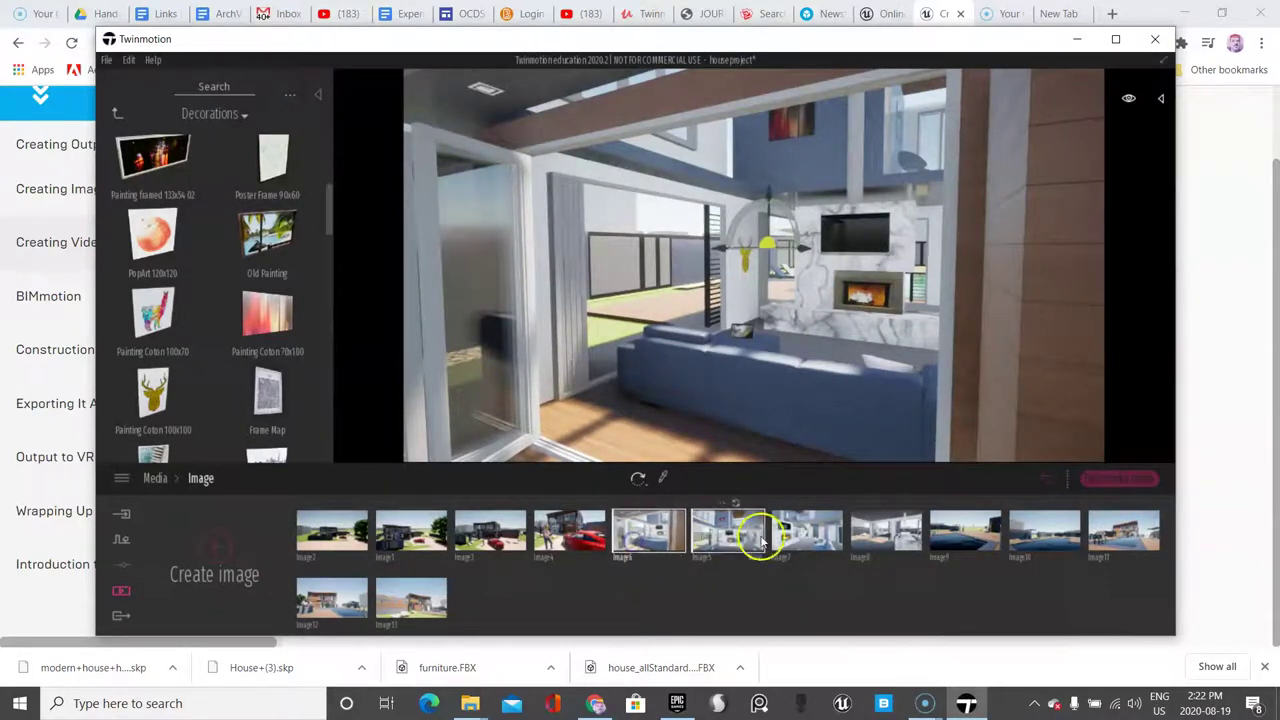
Step: Go on to Image7 and hang the llama Painting Coton 100x70 on the upper blue wall above the white doors
left_click(795, 537)
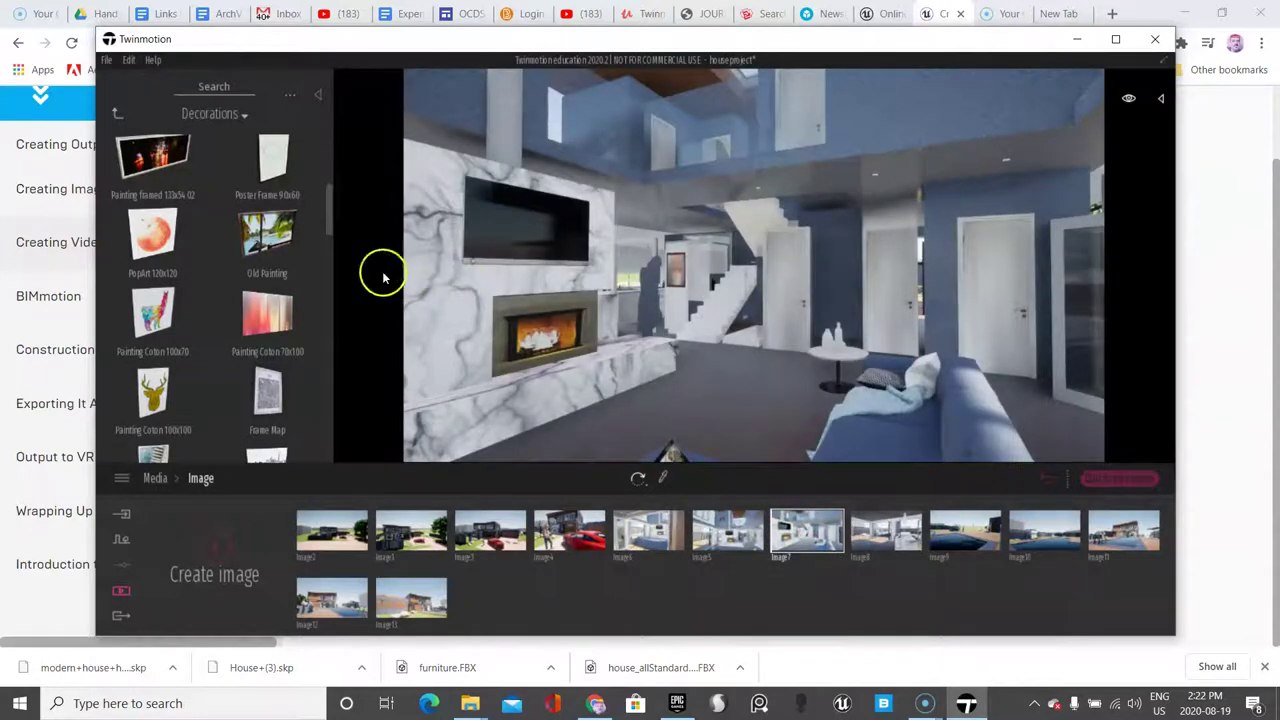
mouse_move(166, 294)
left_mouse_down()
mouse_move(531, 266)
mouse_move(1115, 141)
mouse_move(1000, 92)
mouse_move(928, 90)
left_mouse_up()
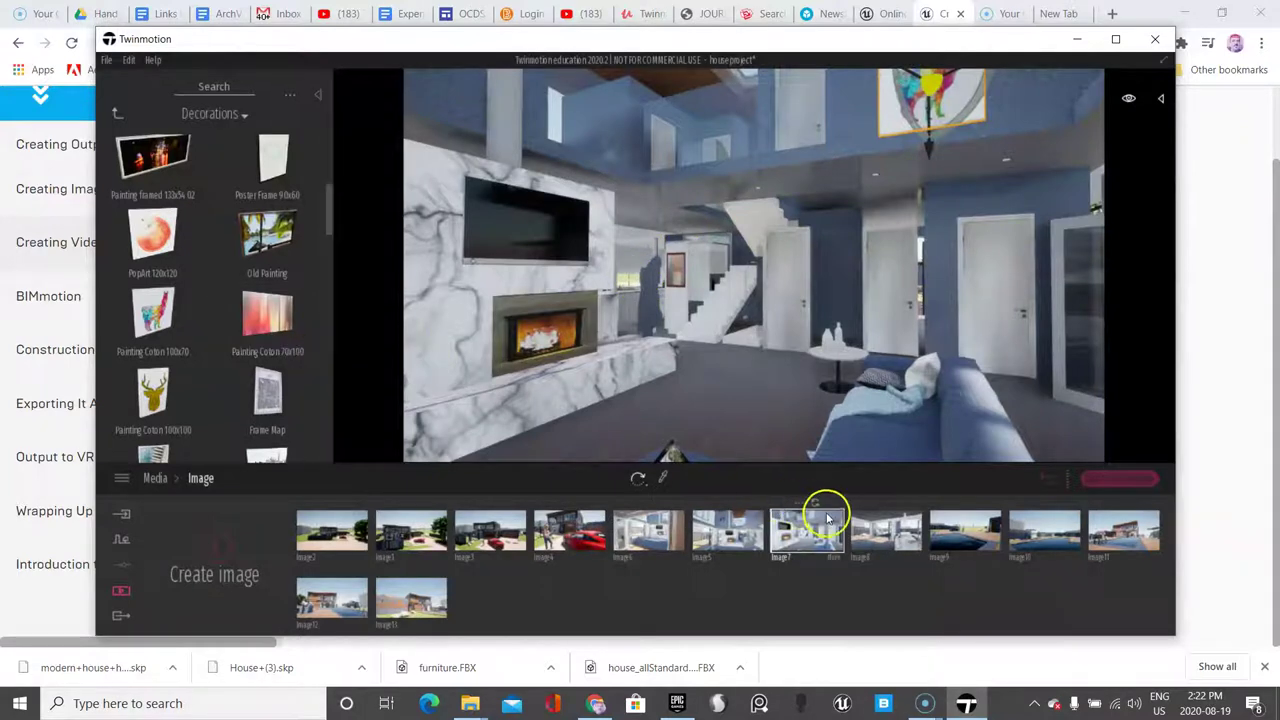
Step: Go on to Image8 and place an Olympia 2 seater sofa from the living room library beside the large window
left_click(897, 547)
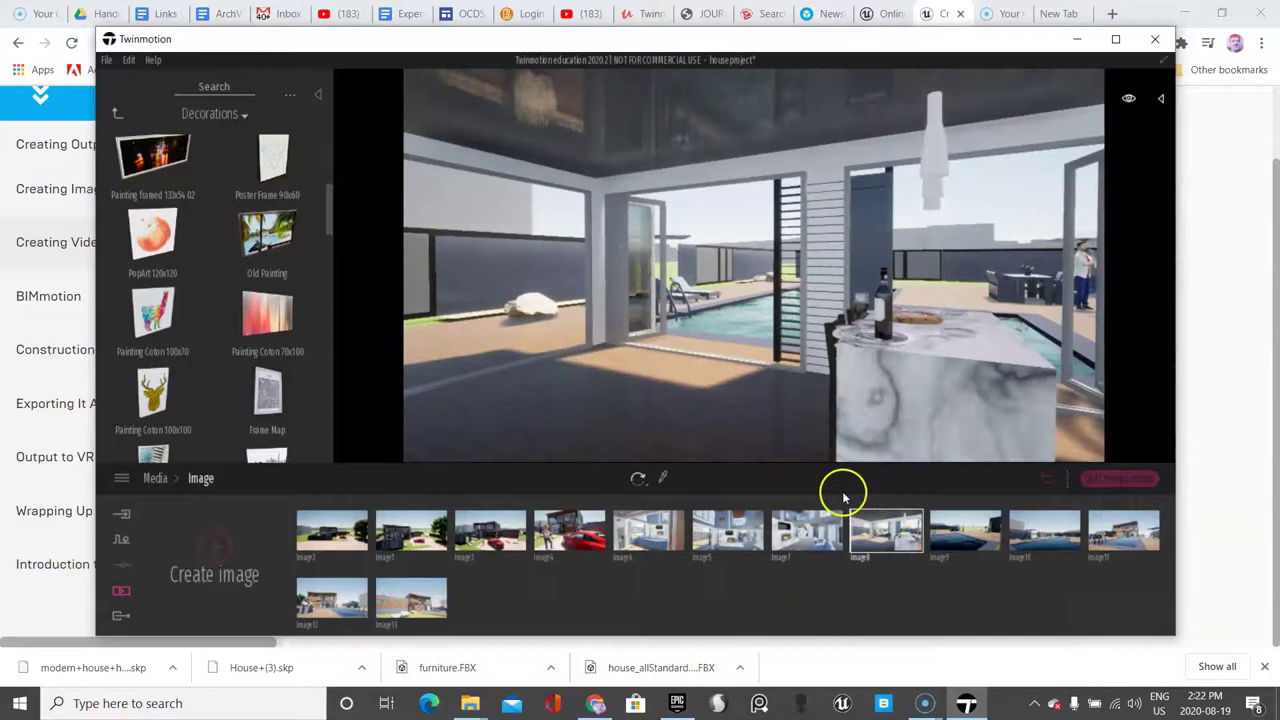
left_click(116, 114)
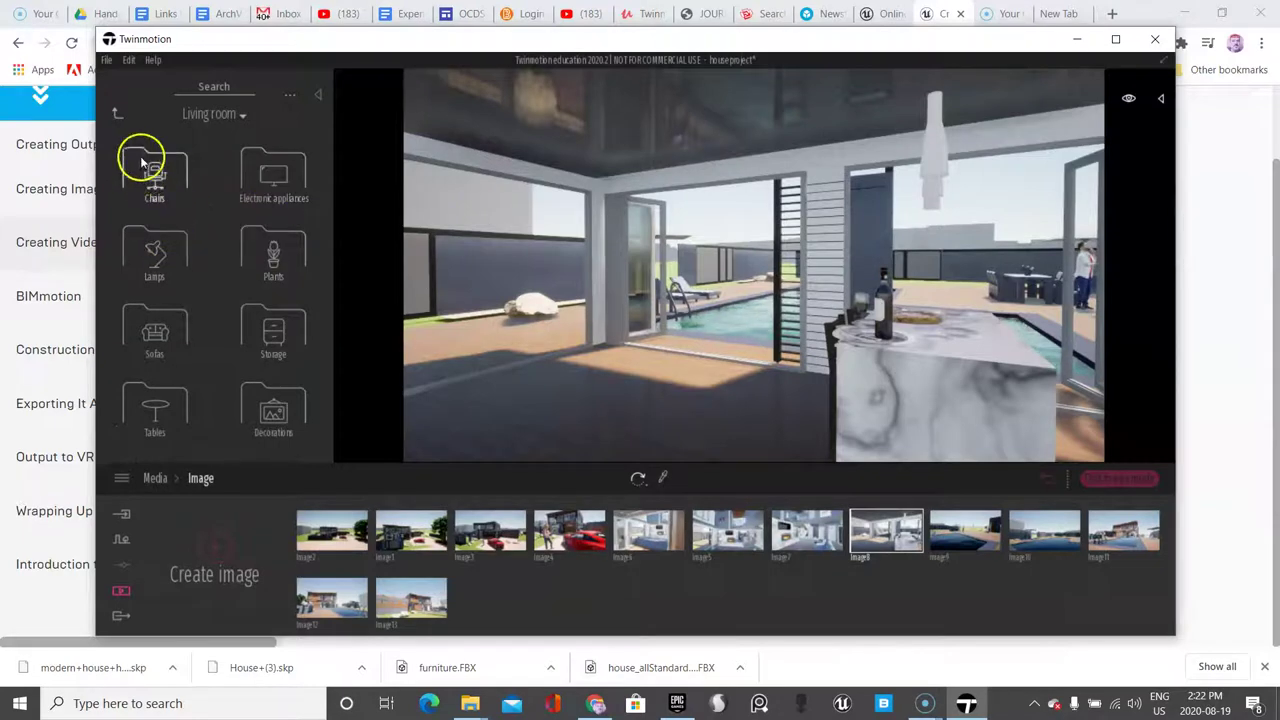
left_click(158, 326)
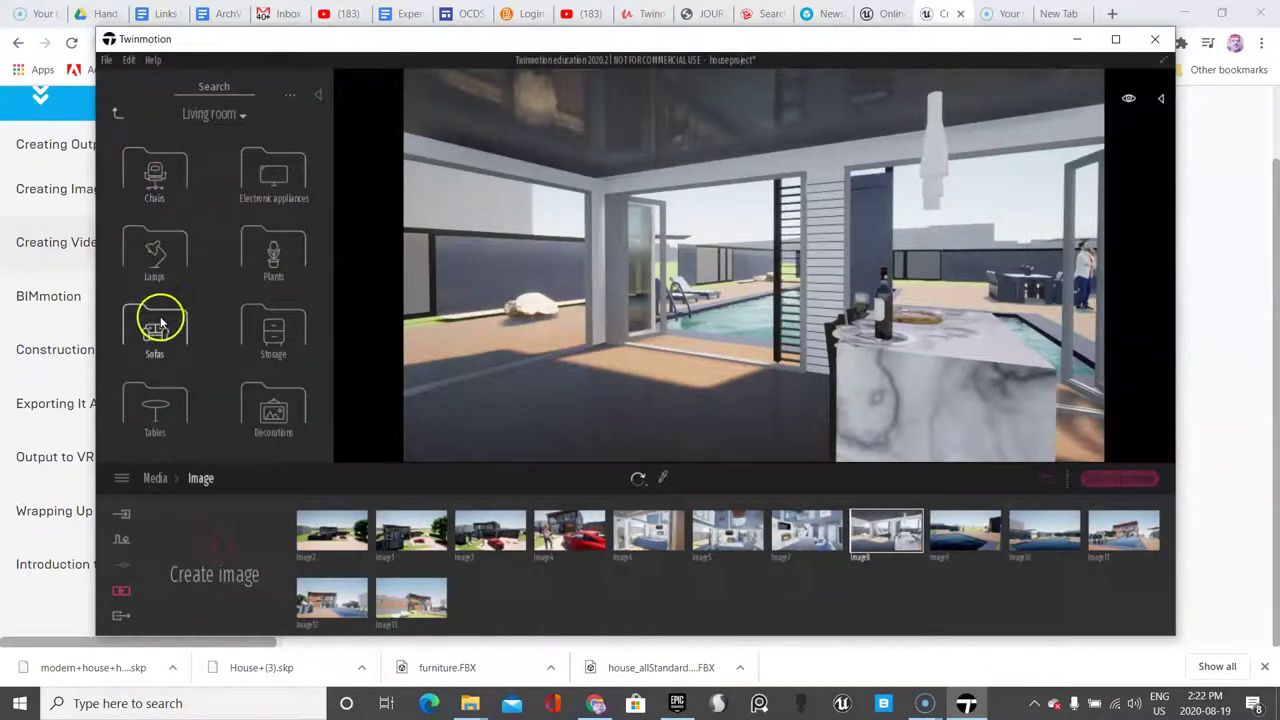
scroll(171, 371, "down", 3)
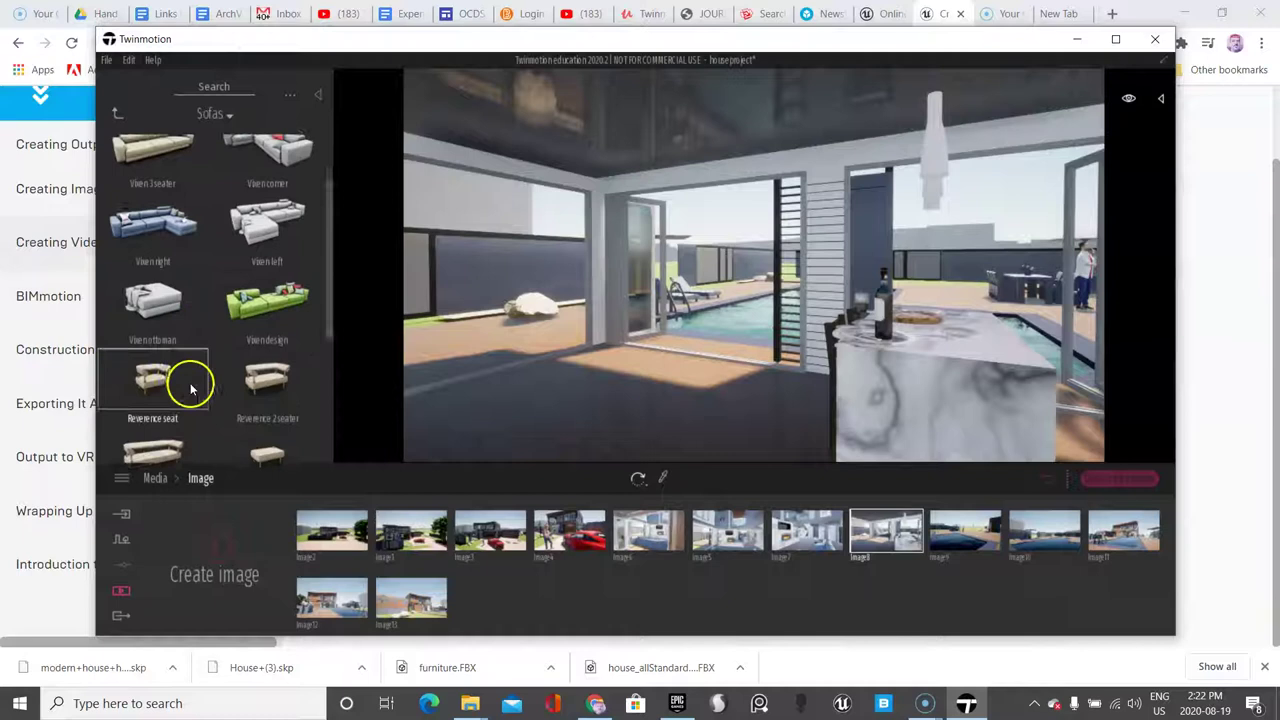
scroll(185, 392, "down", 4)
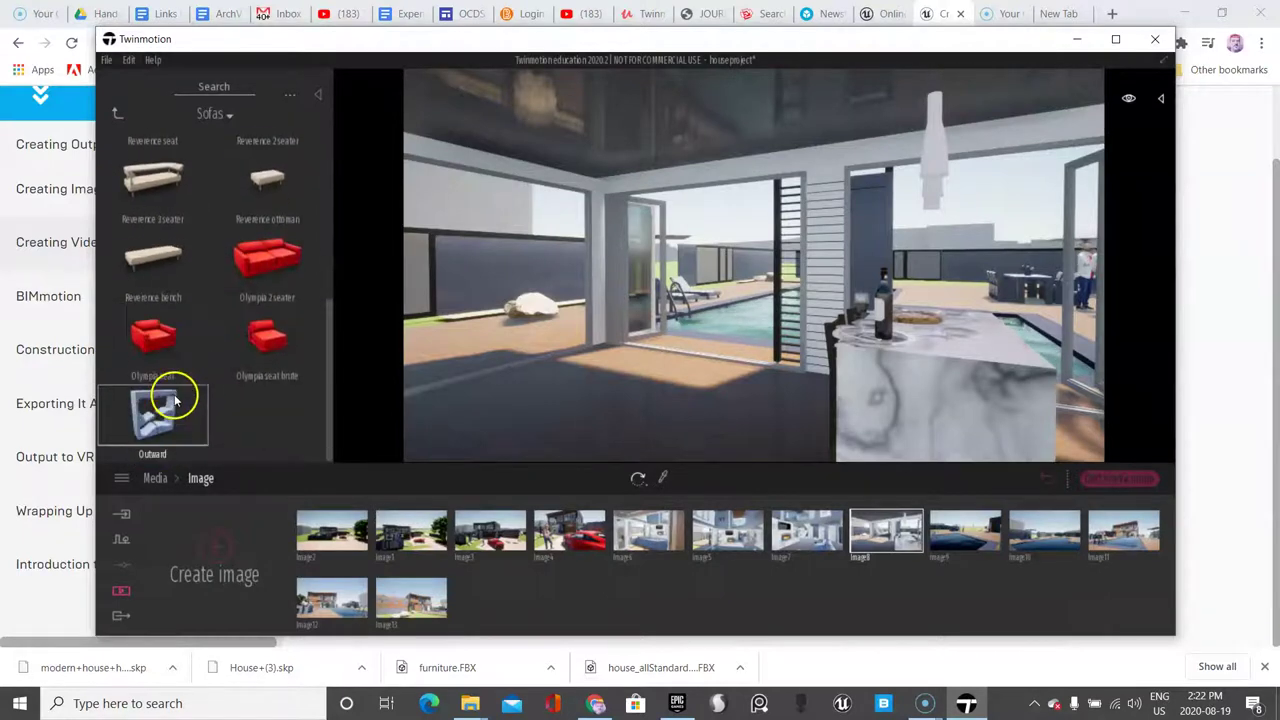
scroll(171, 409, "up", 1)
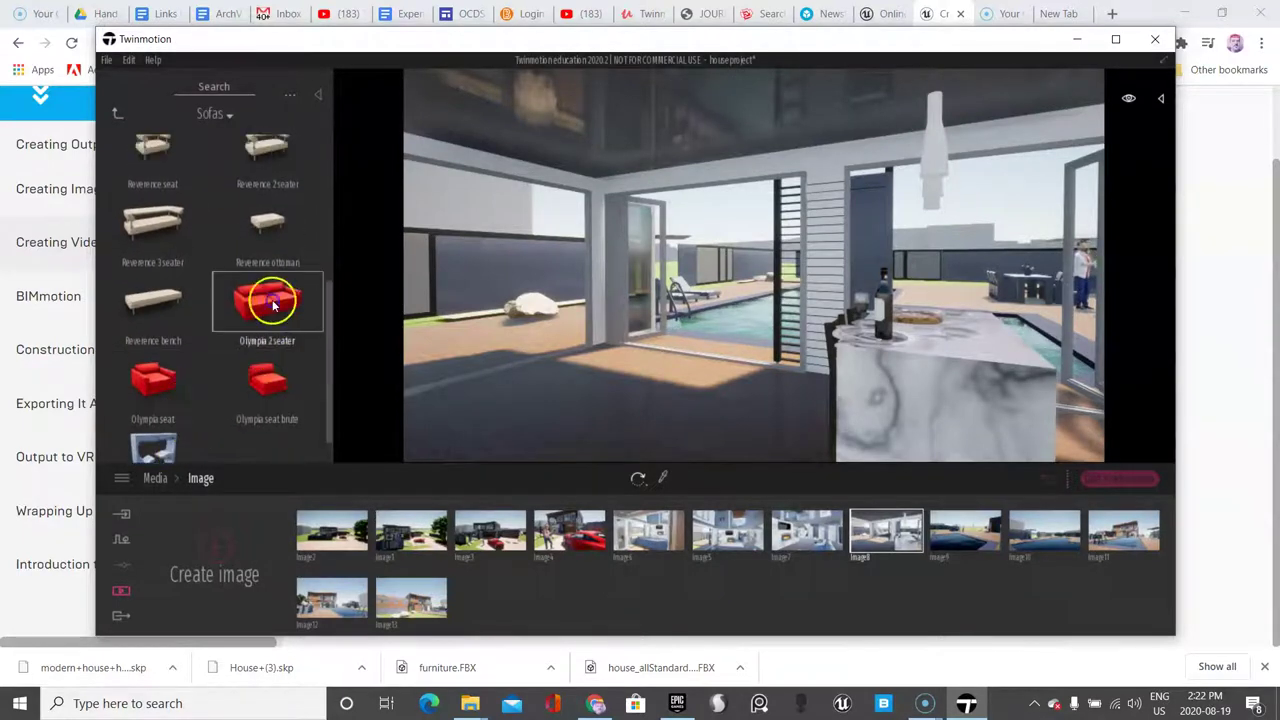
left_click_drag(271, 294, 810, 318)
left_click_drag(580, 371, 548, 387)
Step: Place an Olympia seat brute between the red sofa and the marble island and turn it to face the sofa
left_click_drag(281, 383, 383, 388)
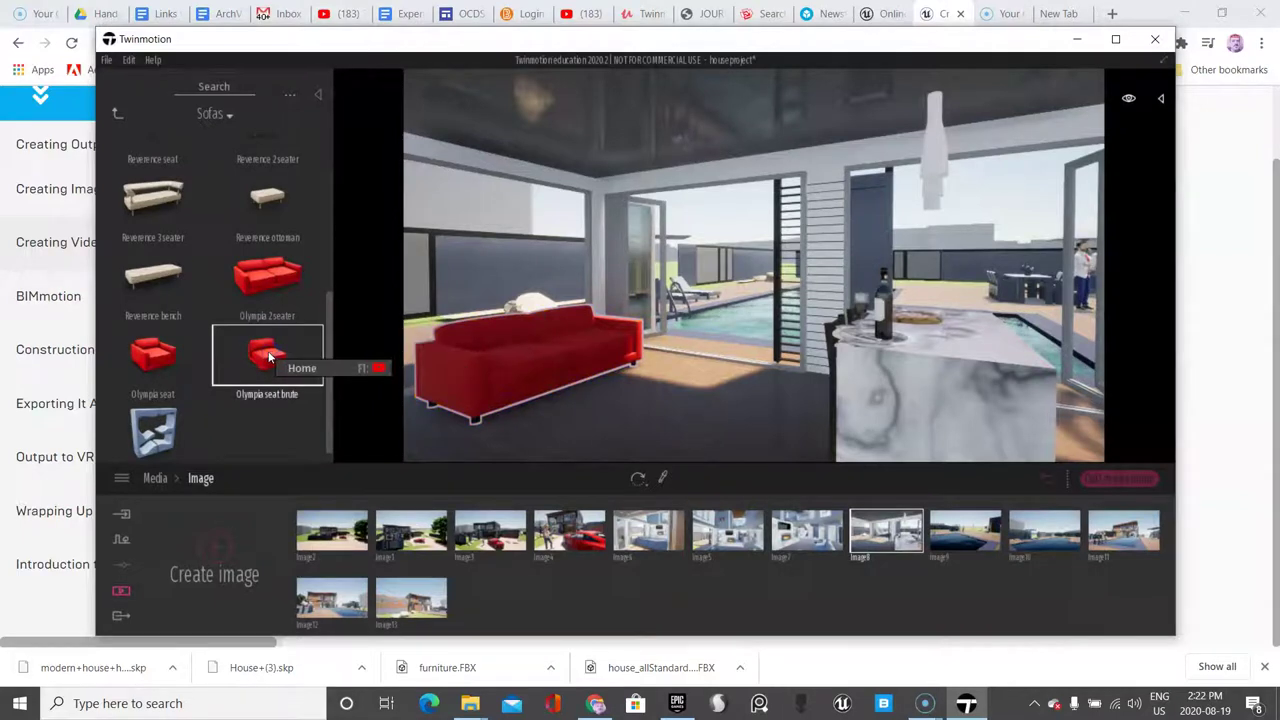
left_click_drag(273, 356, 754, 392)
right_click(583, 329)
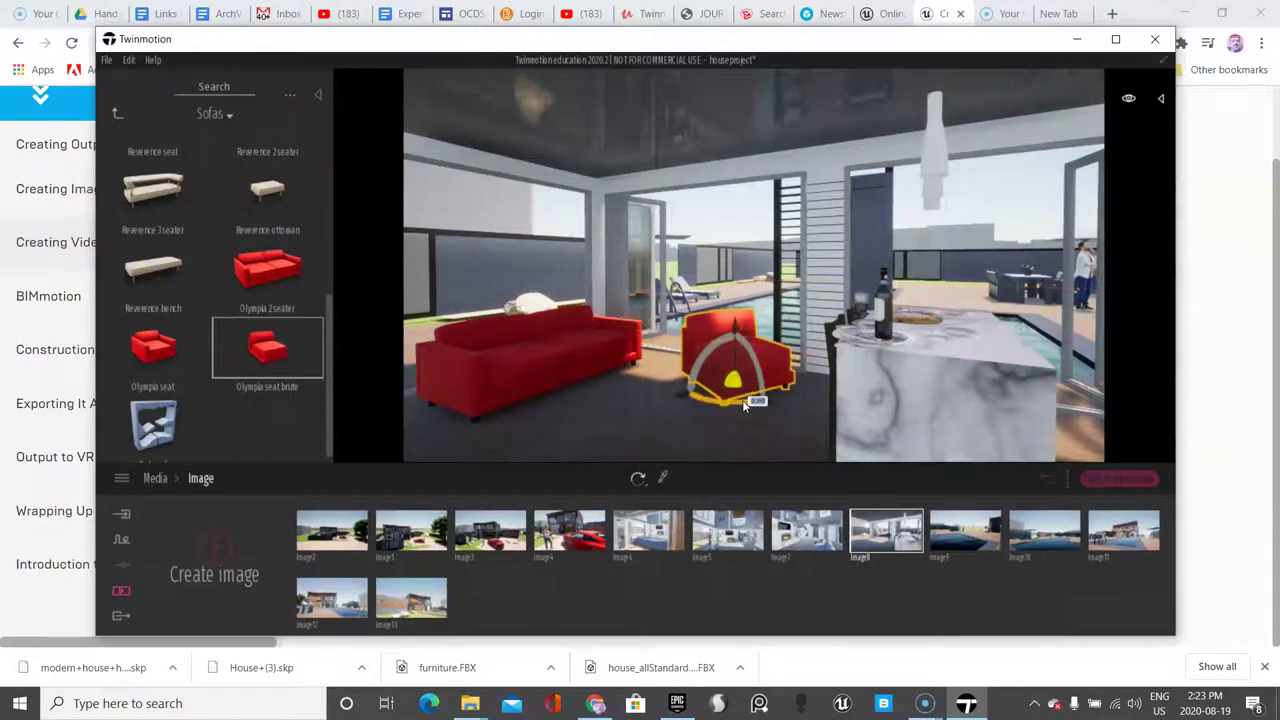
mouse_move(744, 405)
left_mouse_down()
mouse_move(602, 372)
mouse_move(730, 389)
mouse_move(755, 406)
left_mouse_up()
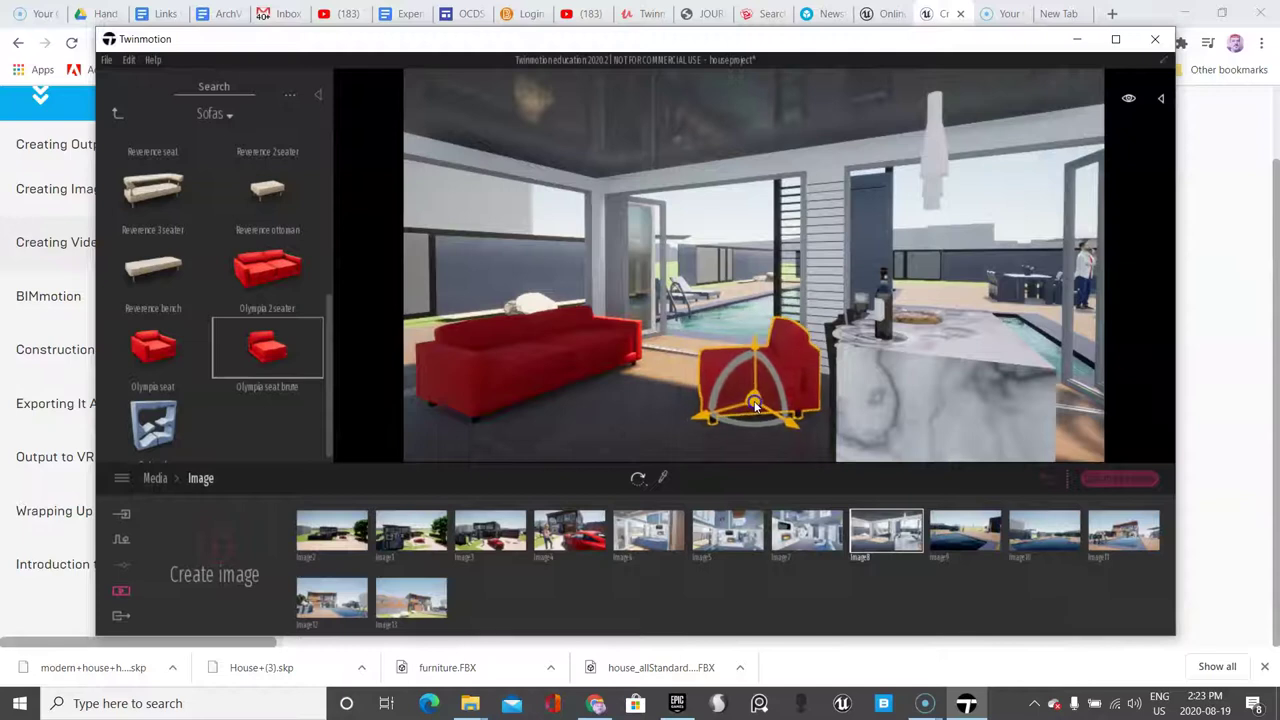
Step: Place the small table with the flower vase between the sofa and the single seat, and re-capture Image8
left_click(118, 118)
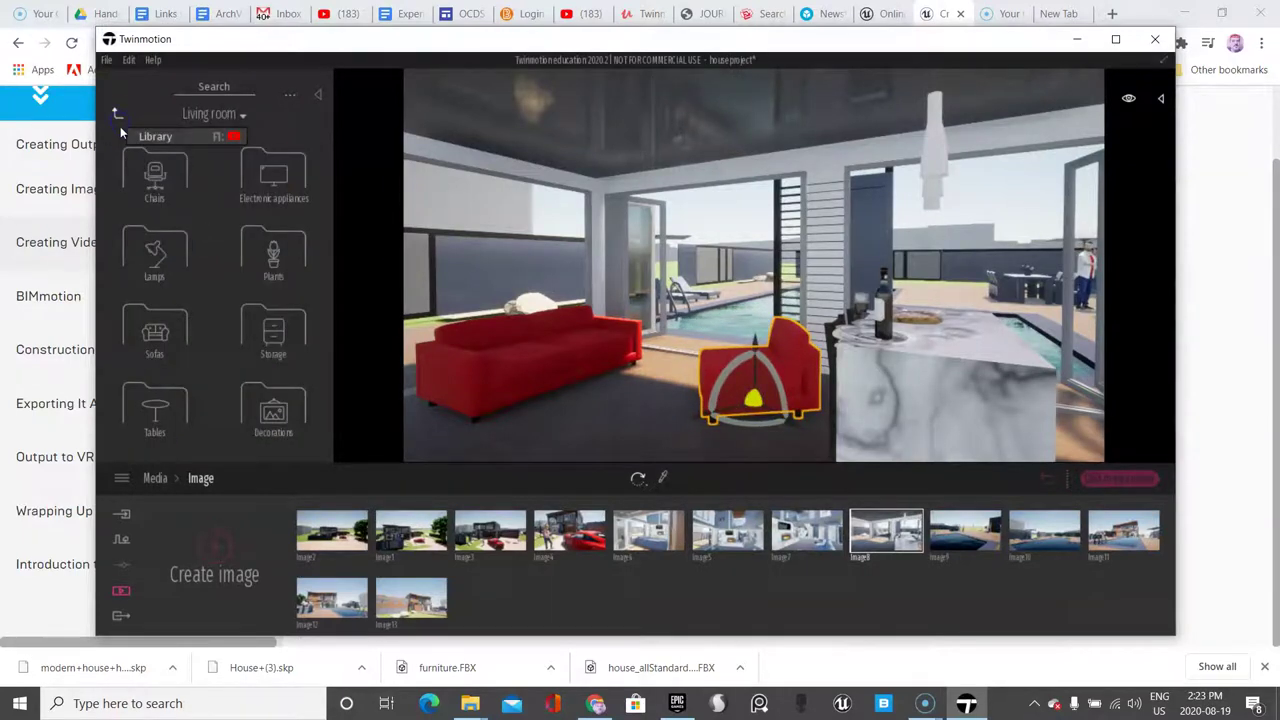
left_click(152, 408)
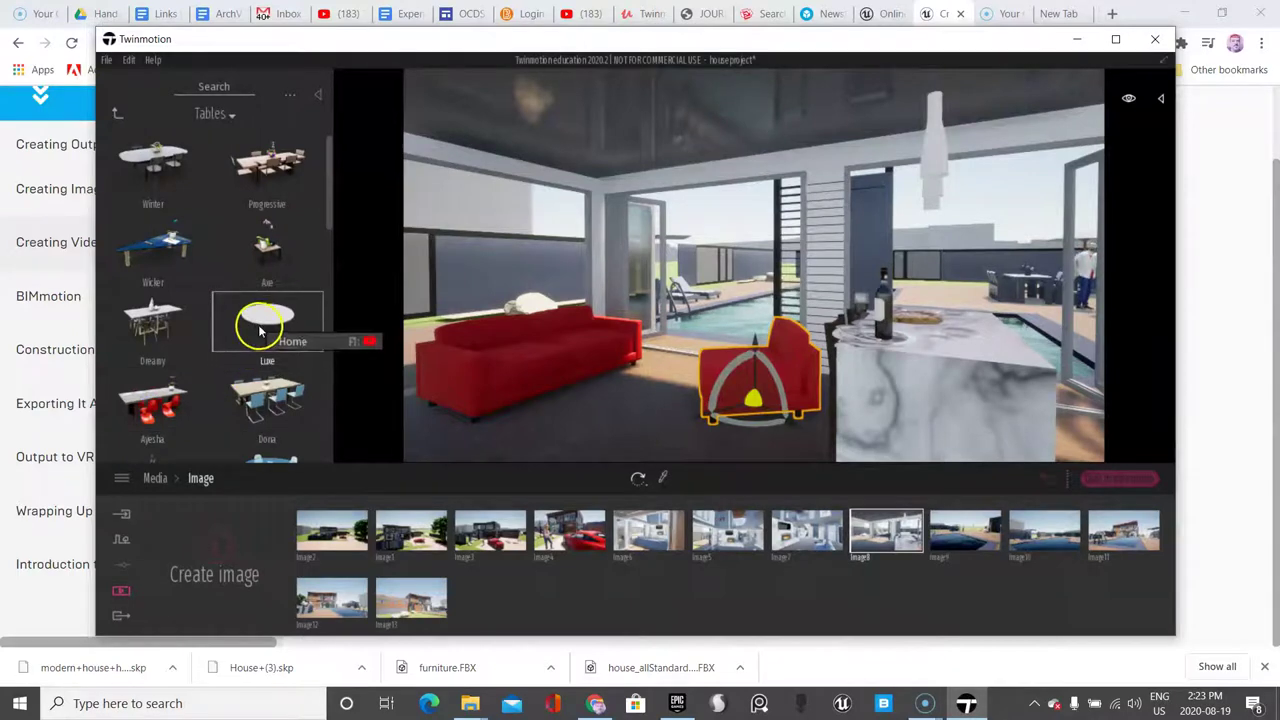
left_click_drag(268, 247, 627, 417)
scroll(684, 344, "down", 1)
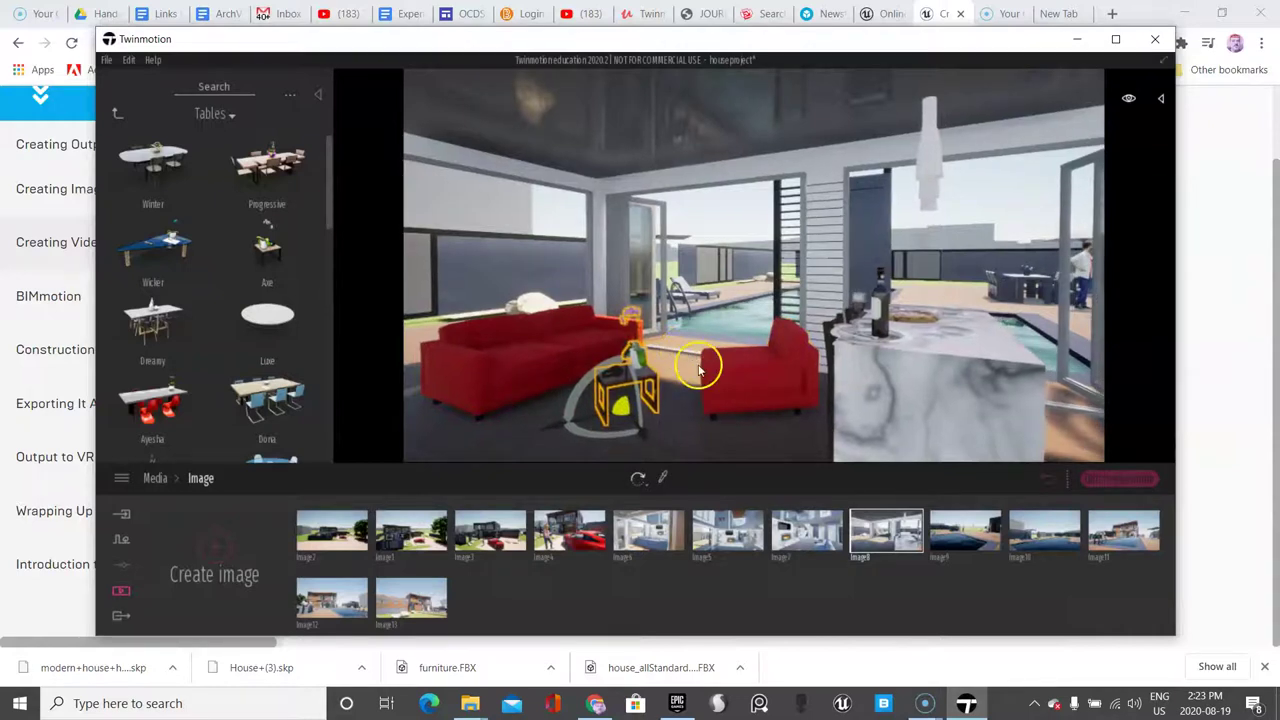
left_click(894, 504)
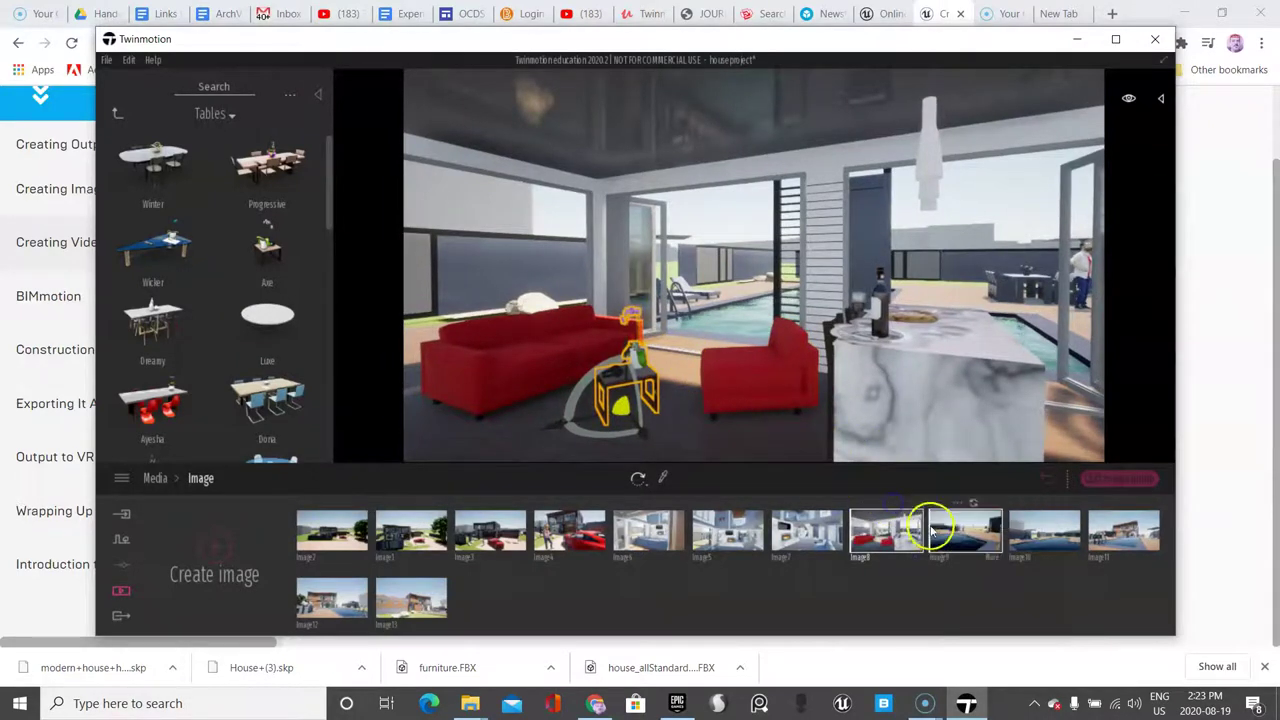
Step: Go on to Image9 and look through the home and office furniture libraries for objects suited to the pool deck
left_click(962, 545)
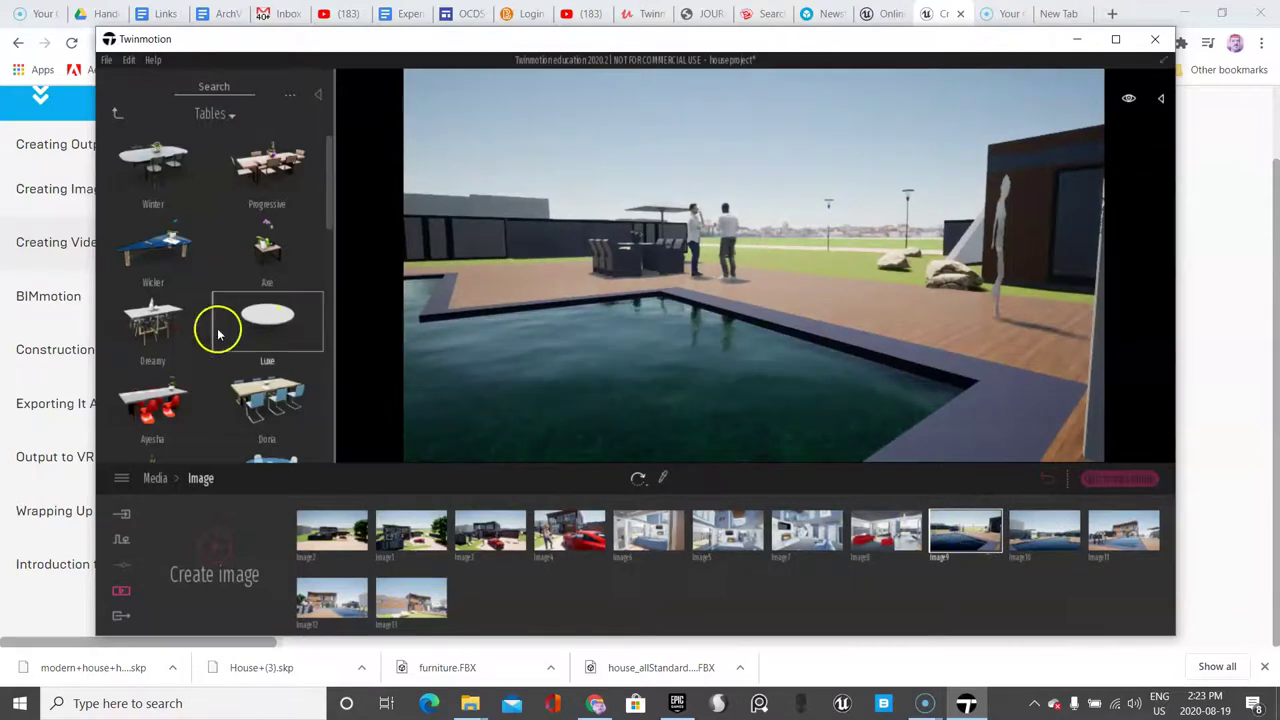
scroll(229, 363, "down", 2)
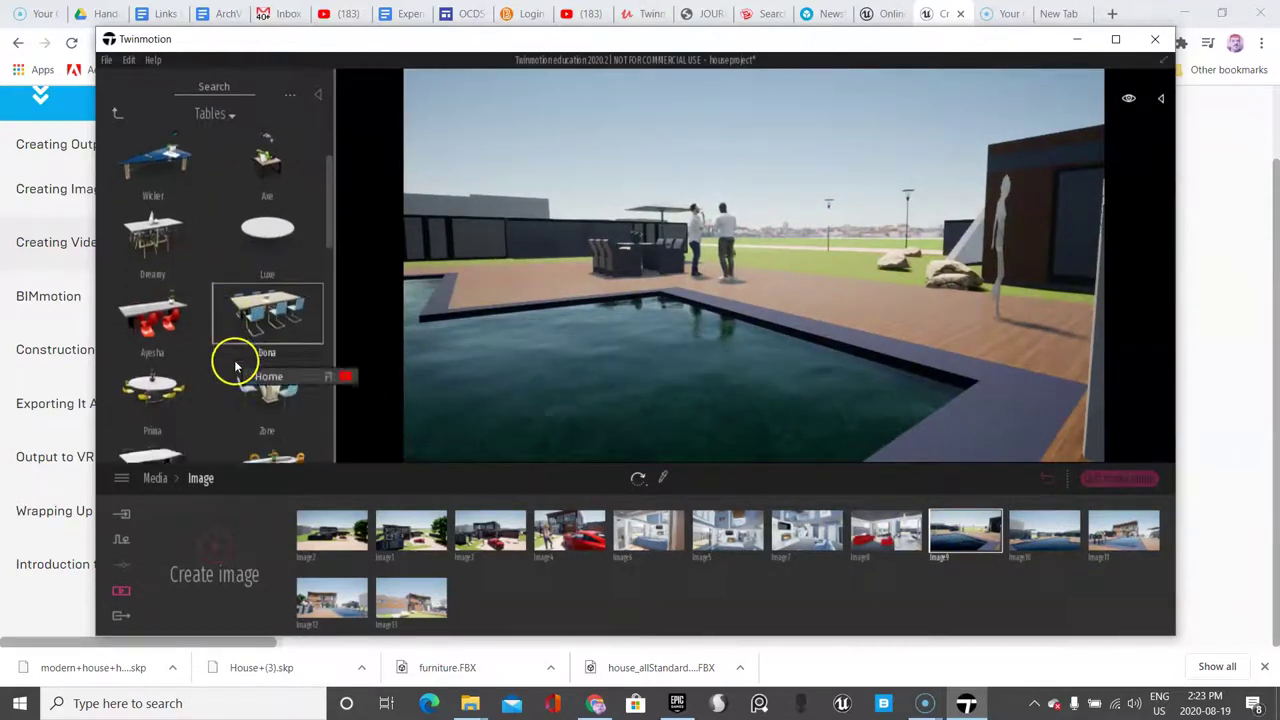
scroll(232, 360, "up", 2)
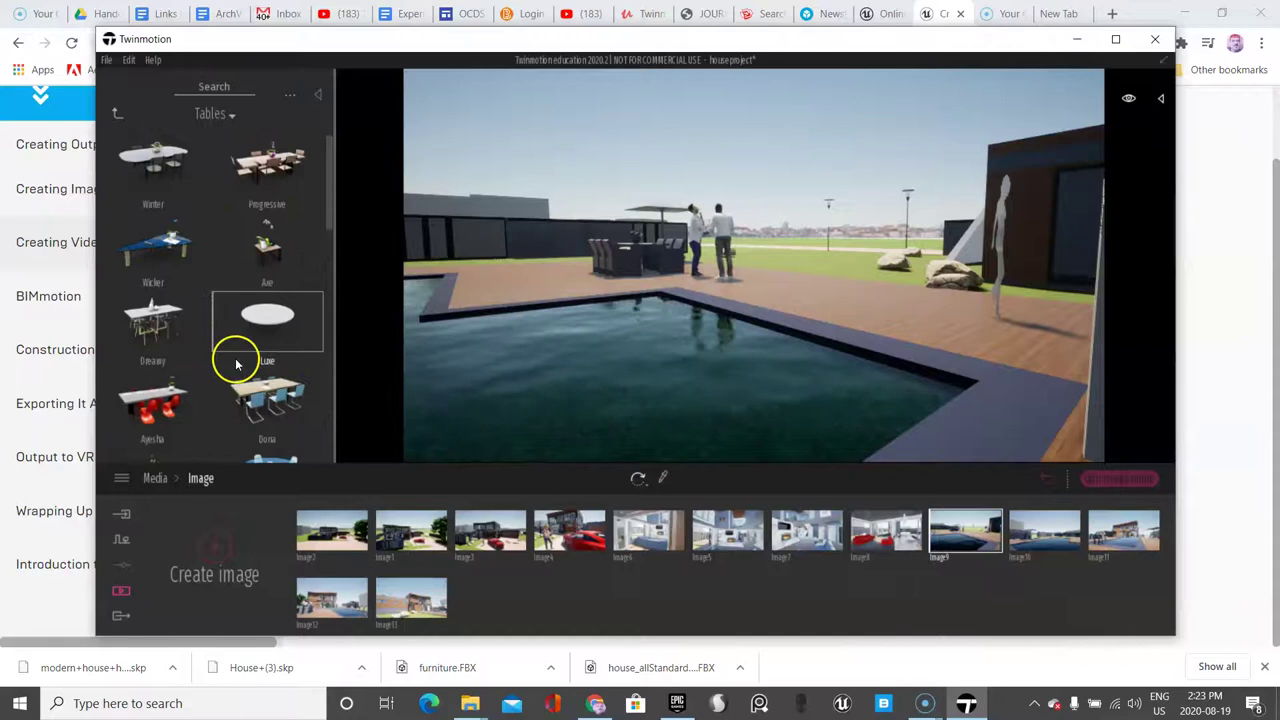
left_click(117, 113)
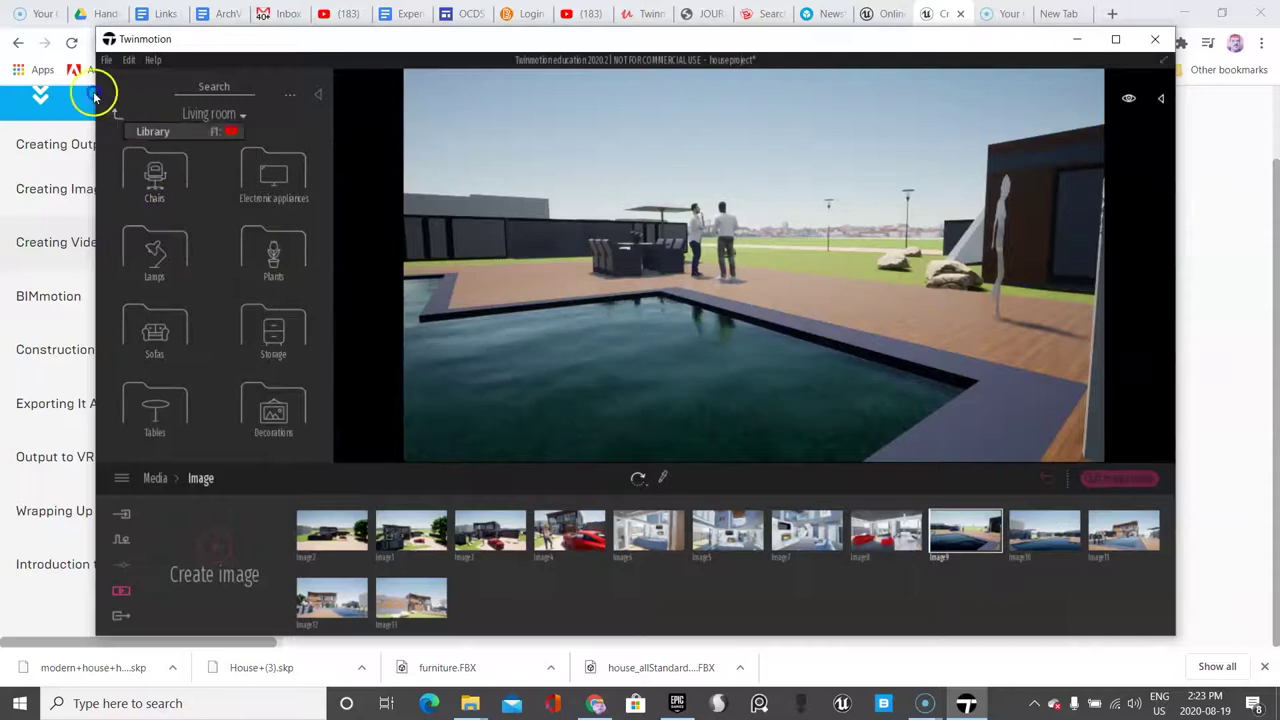
left_click(117, 114)
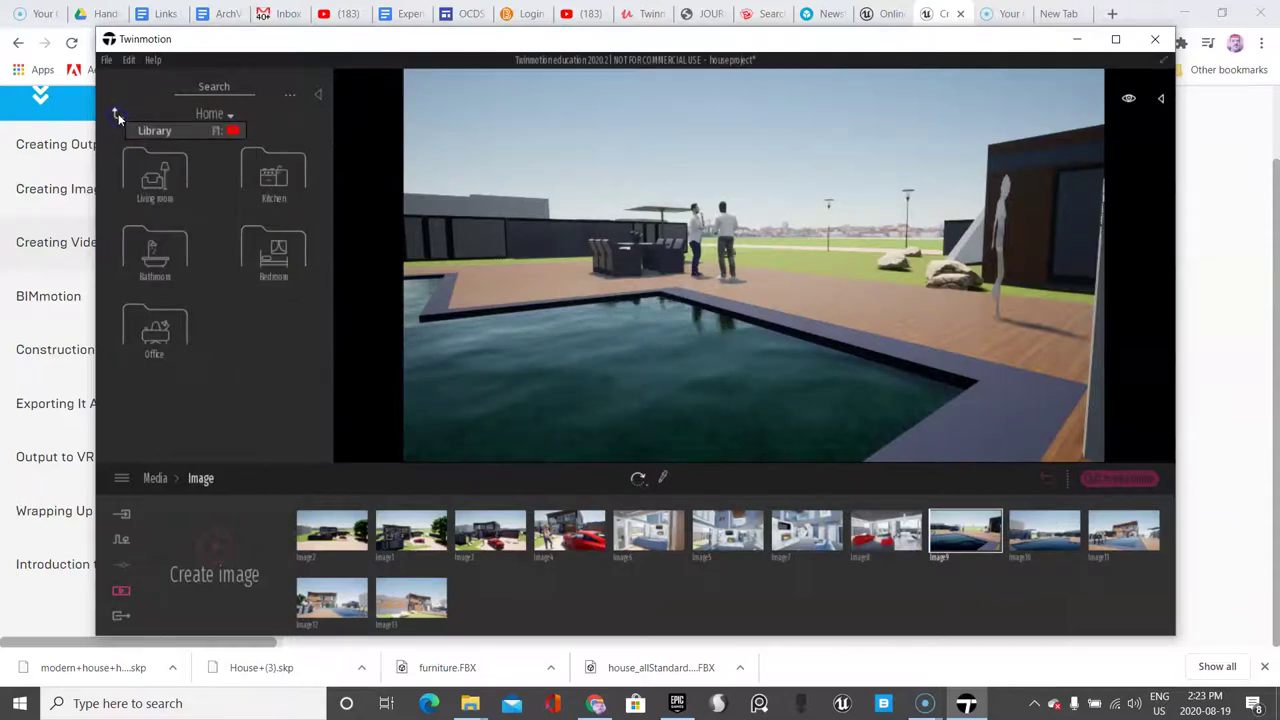
left_click(153, 340)
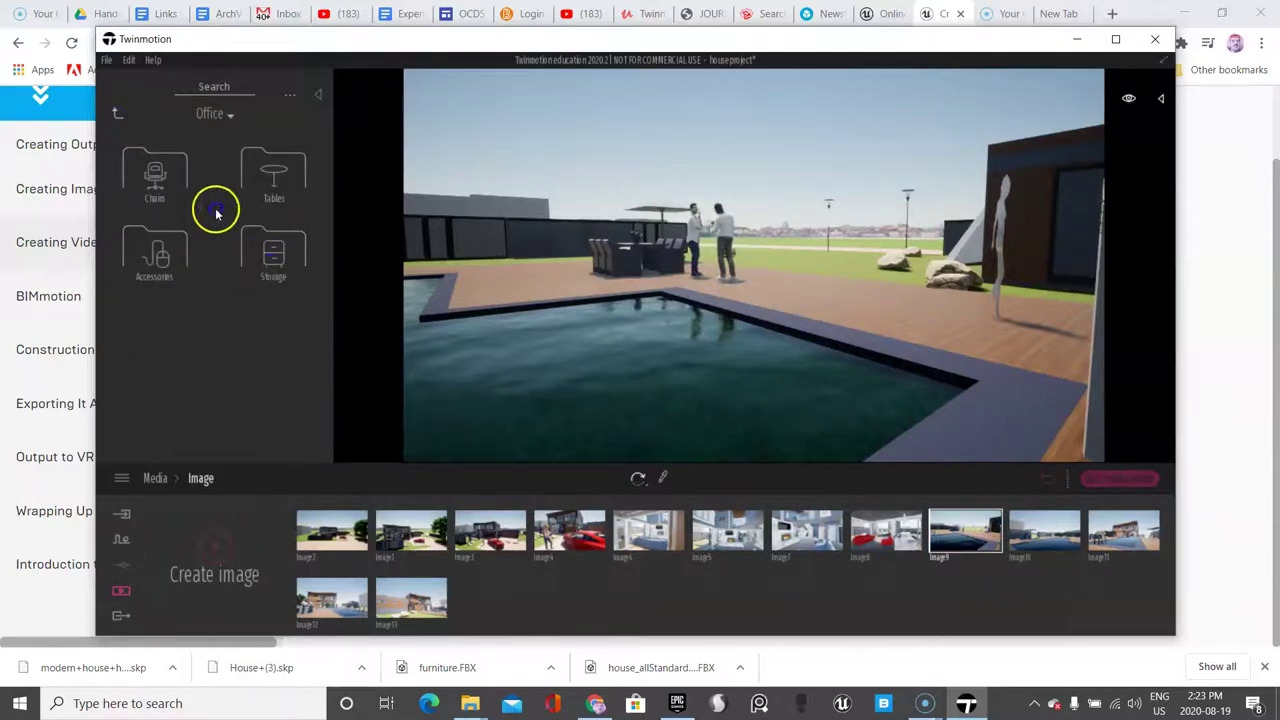
left_click(270, 262)
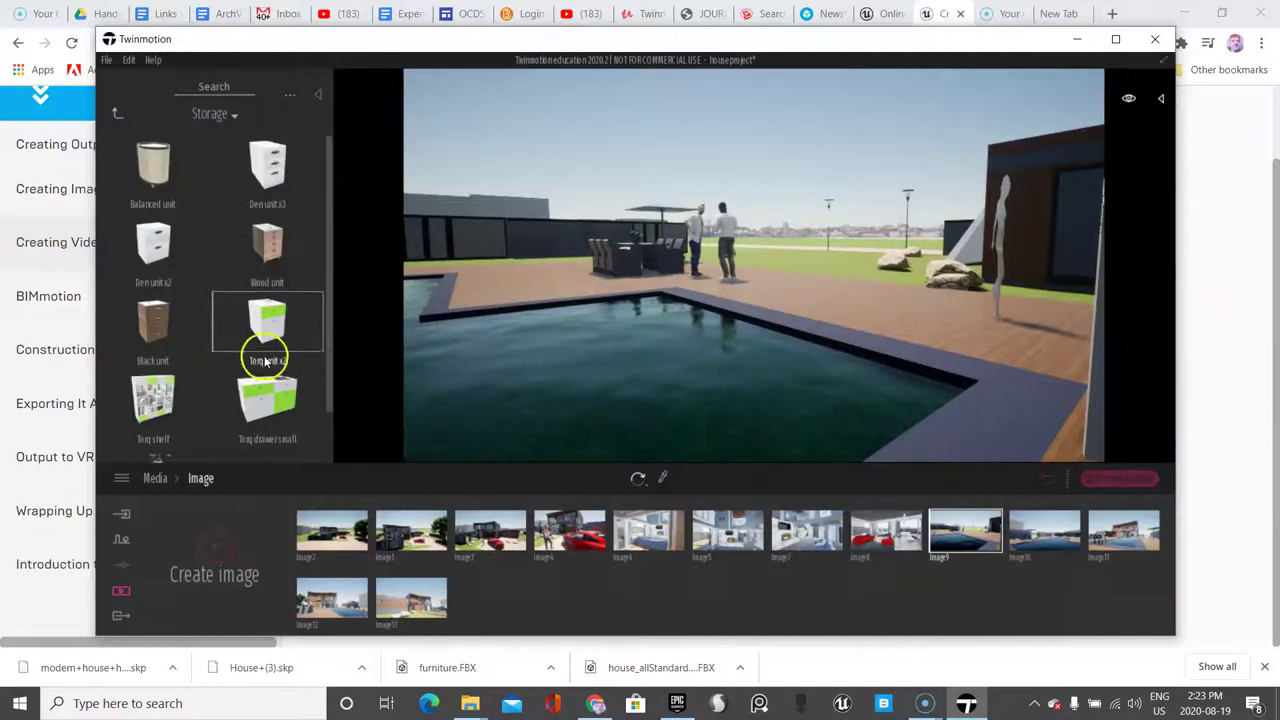
left_click(119, 114)
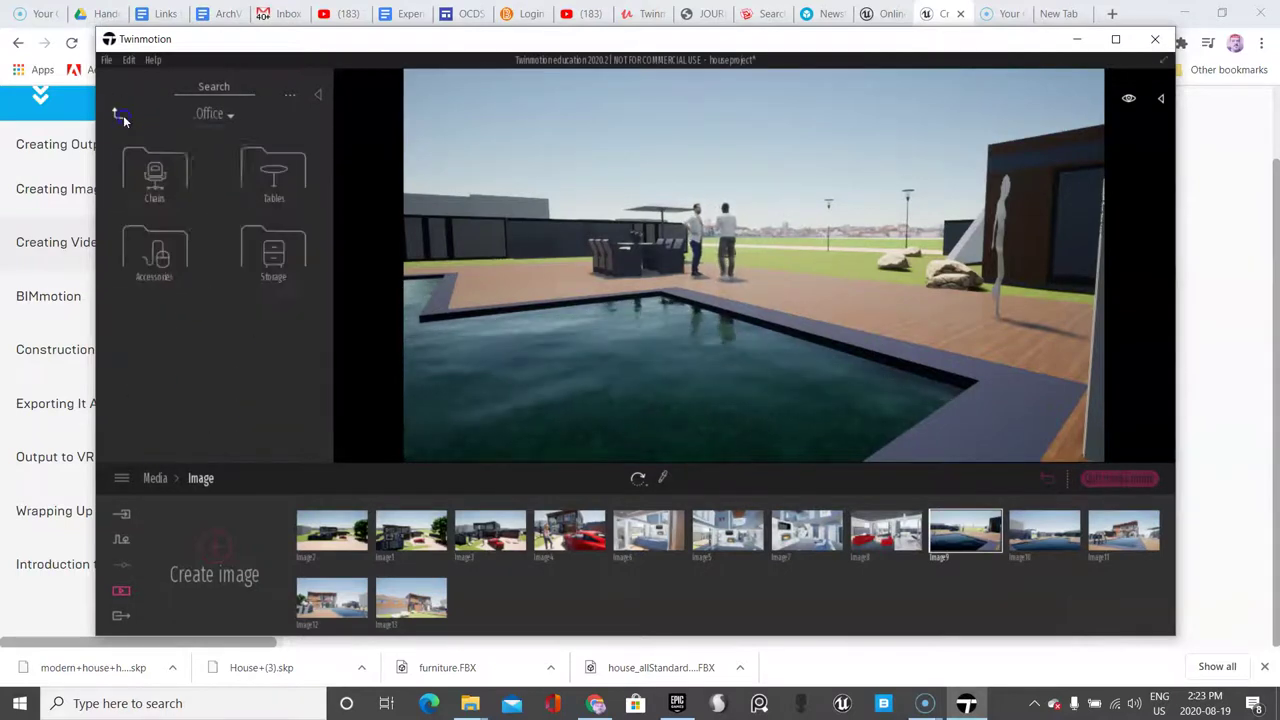
left_click(119, 114)
Step: Place an Ageless planter from the City library's planters on the wooden deck in front of the rocks
left_click(253, 183)
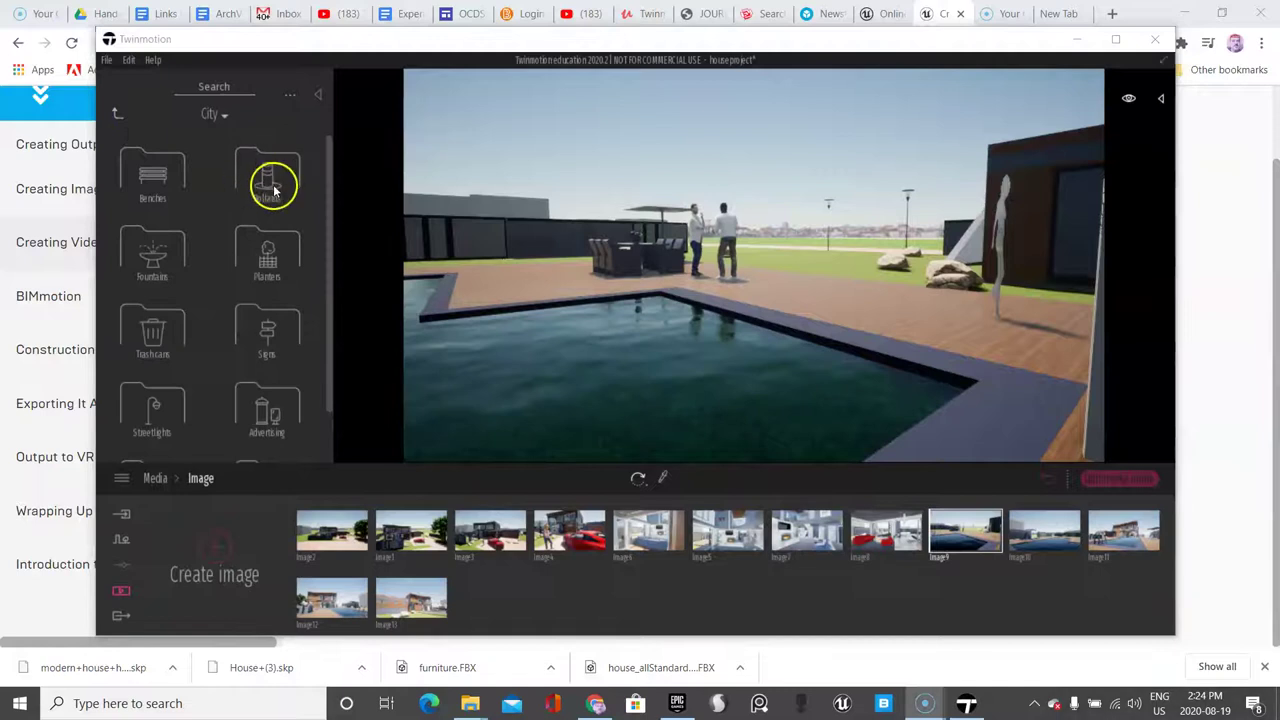
left_click(270, 185)
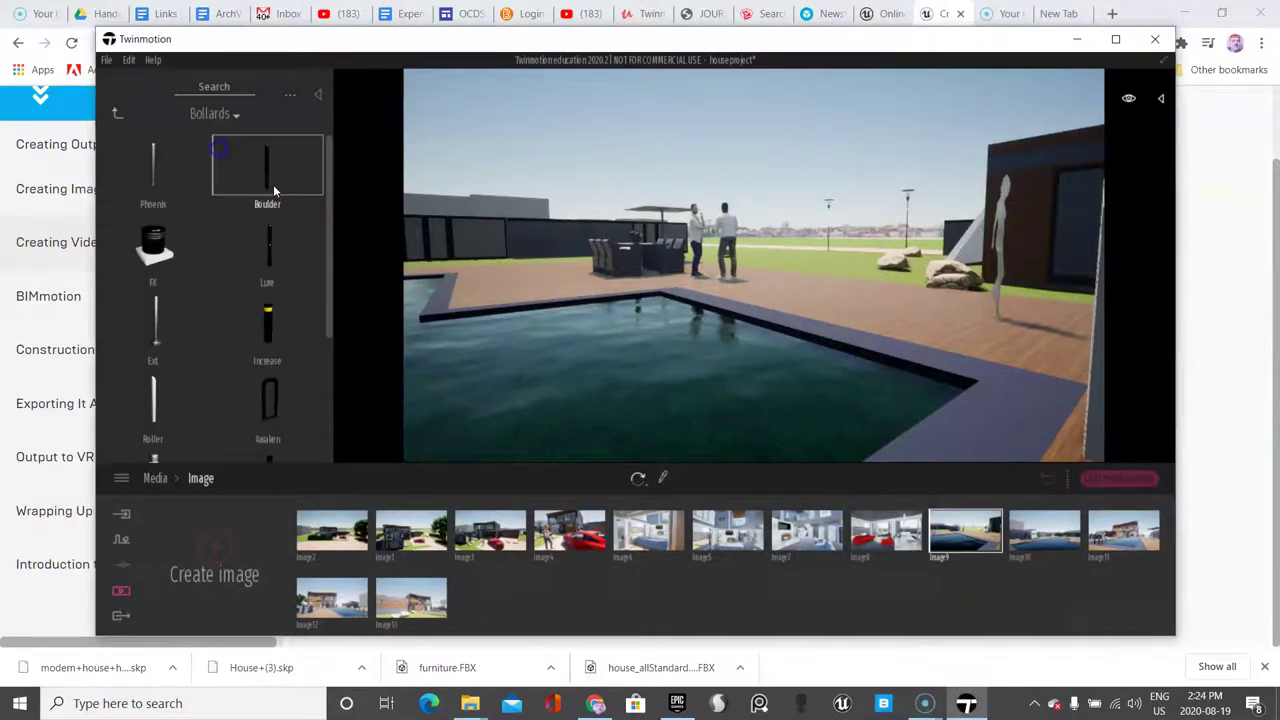
left_click(114, 117)
left_click(271, 251)
left_click(158, 162)
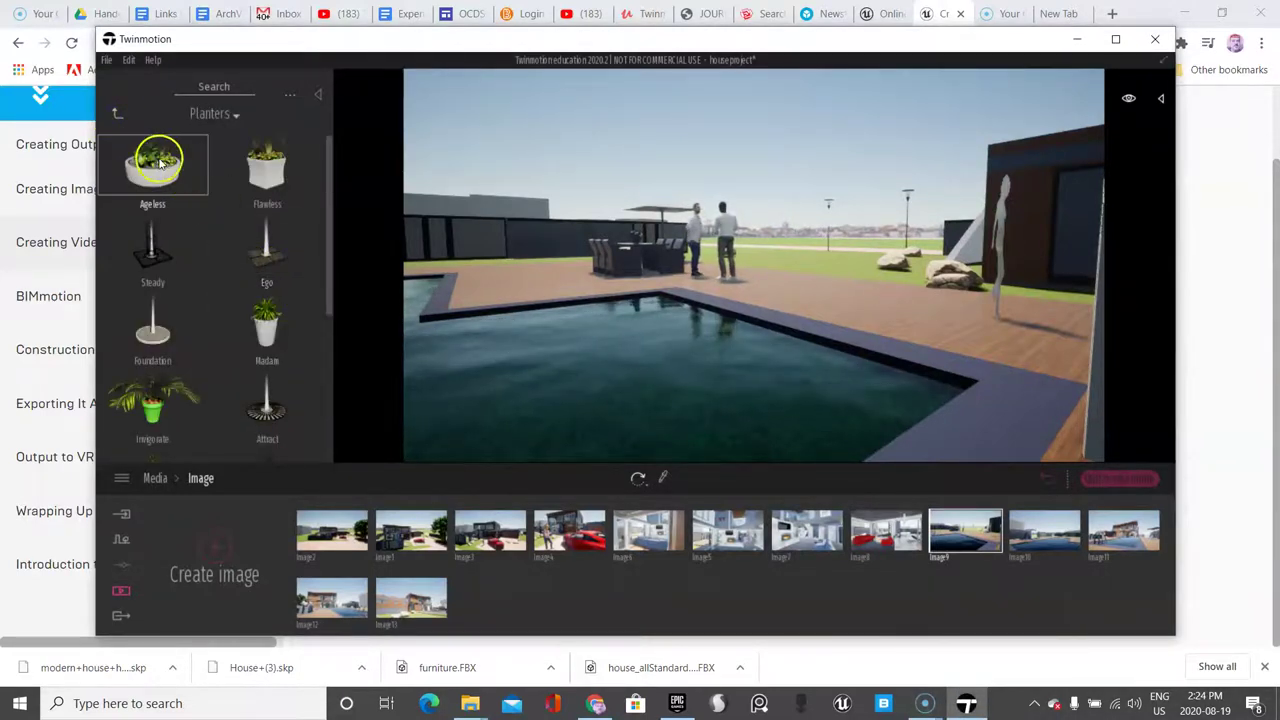
left_click_drag(158, 162, 893, 316)
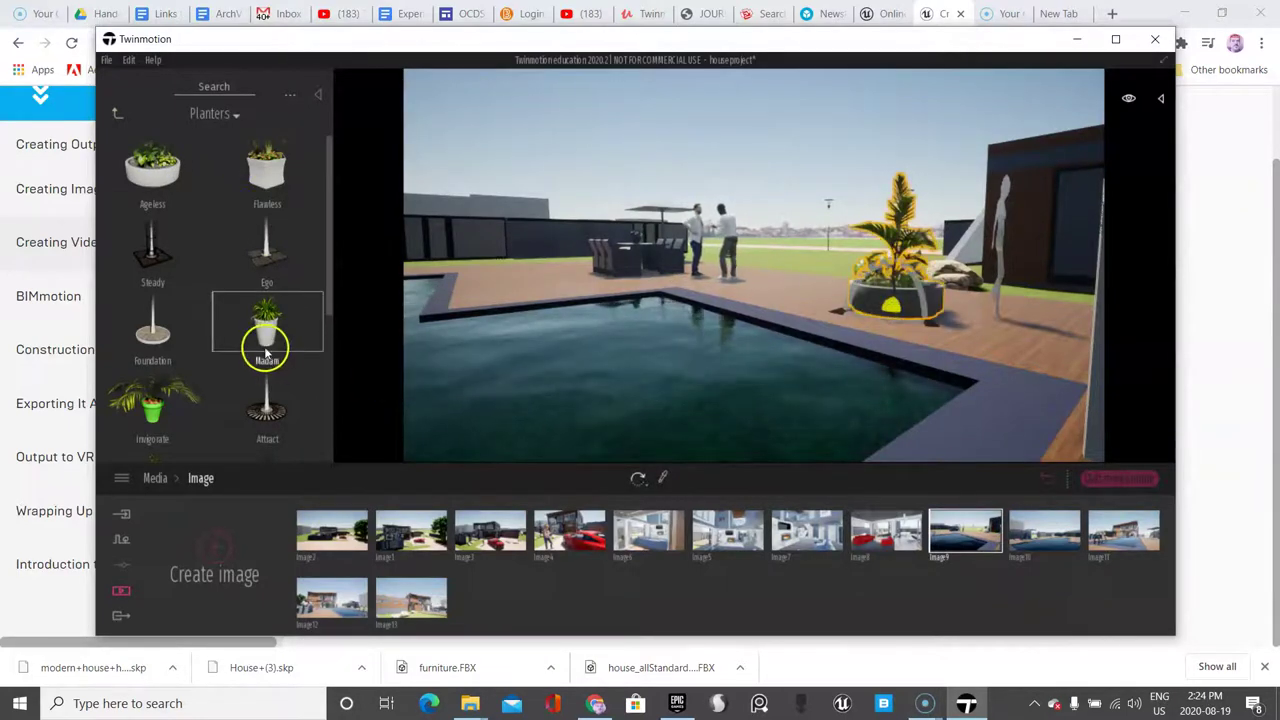
Step: Place a Madam planter on the deck across the pool, beside the outdoor dining set, and scale it down
left_click_drag(266, 330, 380, 297)
left_click_drag(494, 275, 516, 286)
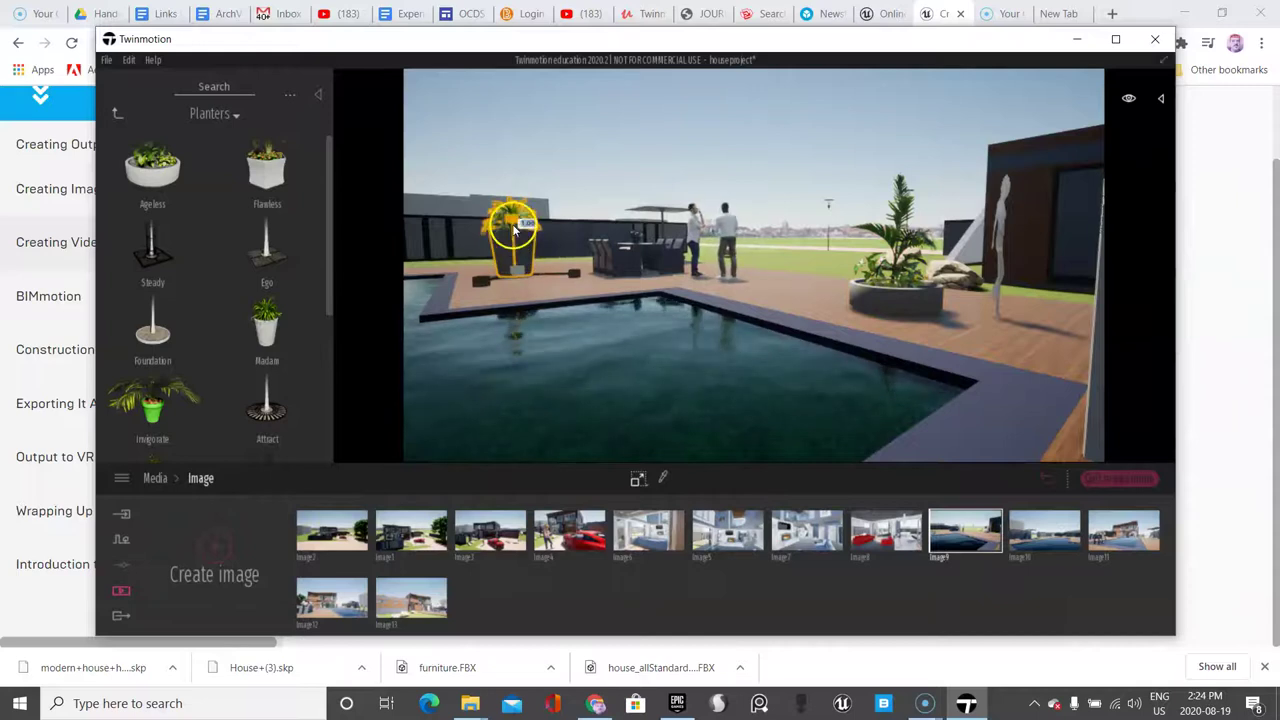
left_click_drag(515, 230, 351, 357)
left_click(545, 290)
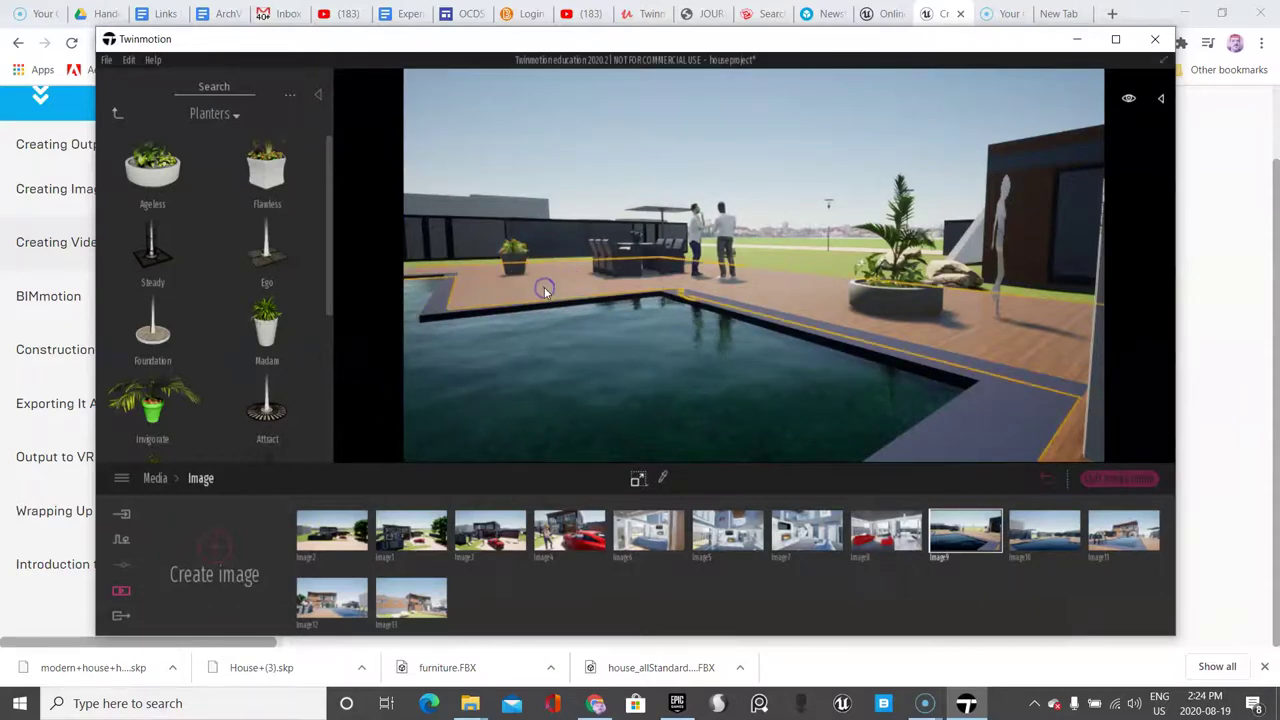
Step: Clear the deck selection and re-capture Image9 with the new planters
mouse_move(960, 514)
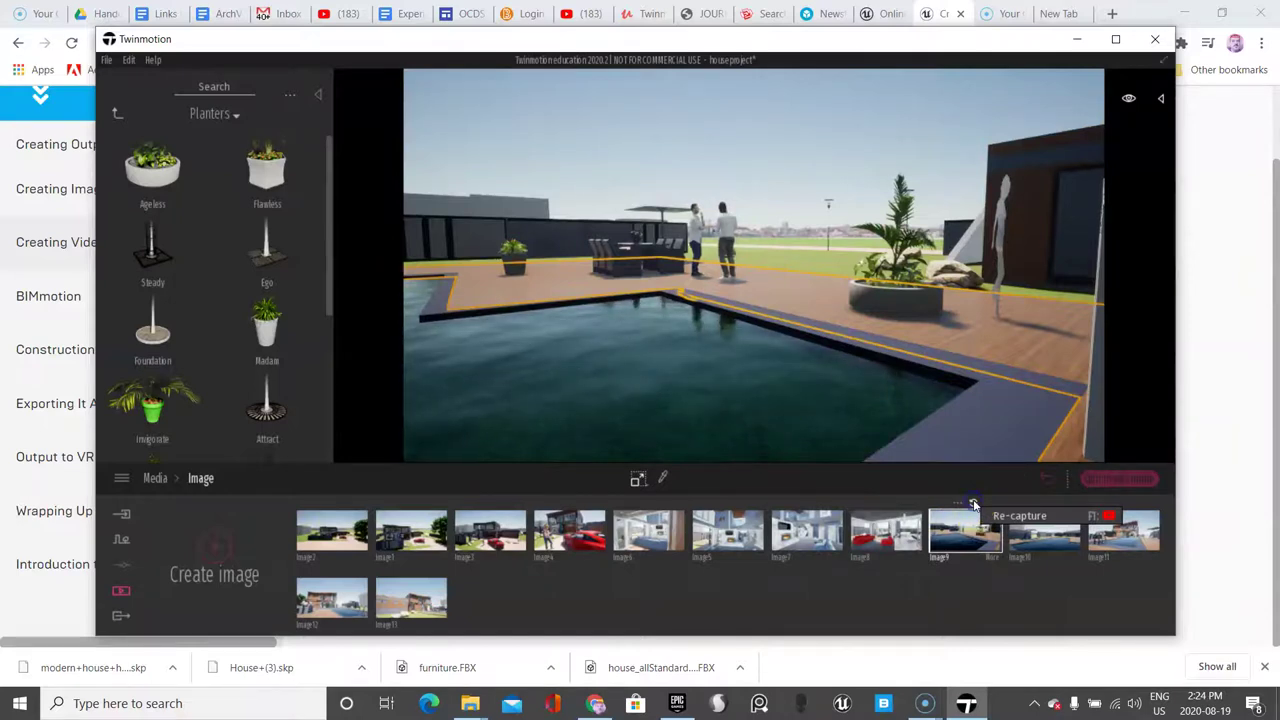
left_click(972, 528)
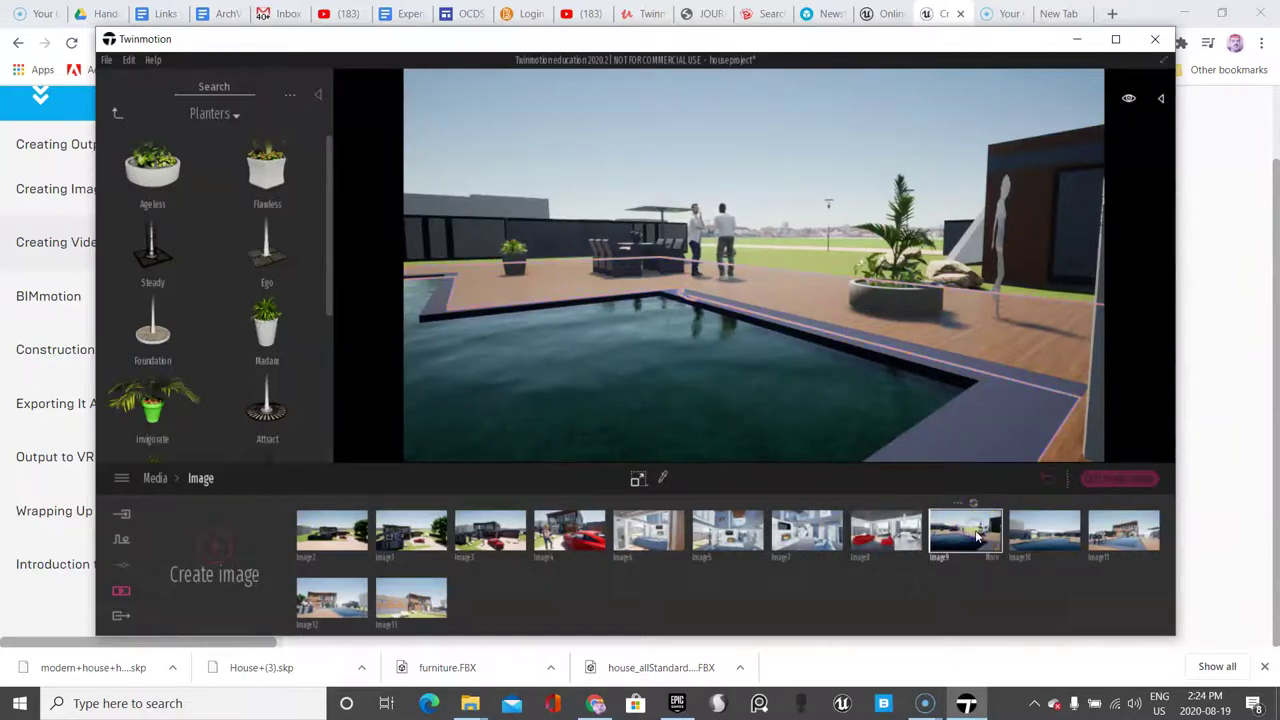
left_click(773, 189)
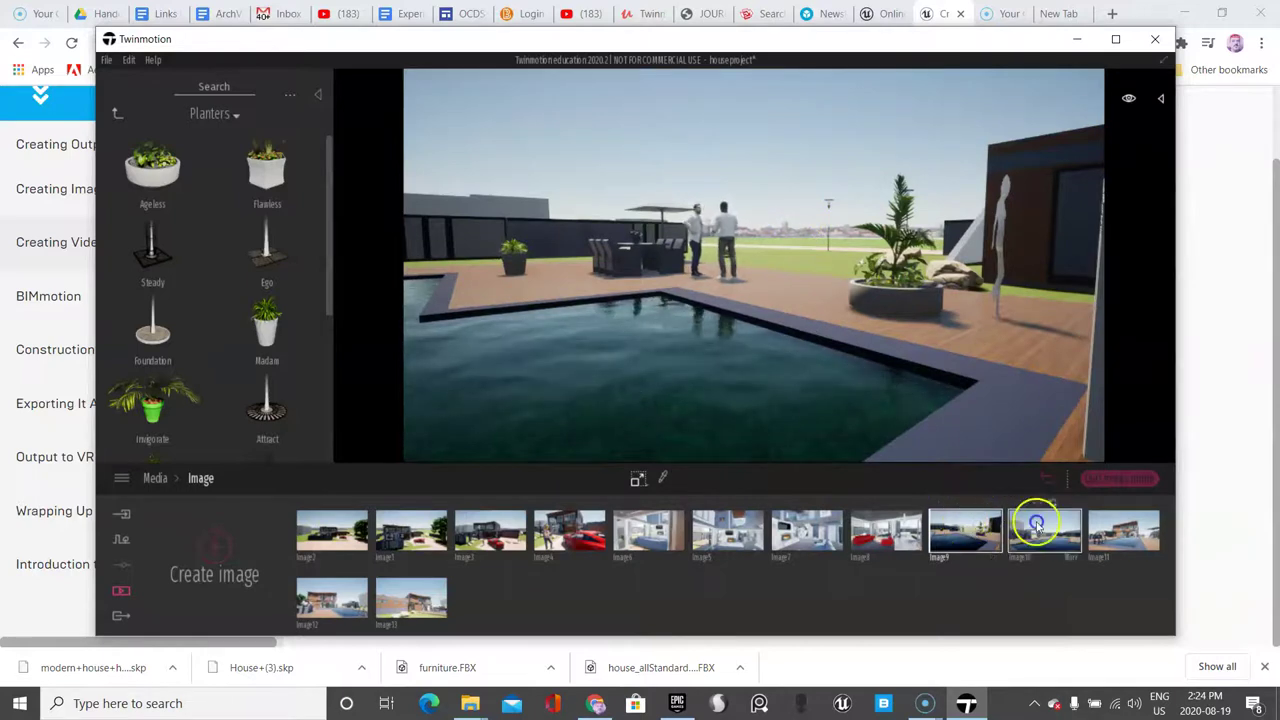
Step: Go on to Image10, place a scaled Ocean planter at the pool's edge beyond the sun loungers, and re-capture the view
left_click(1038, 526)
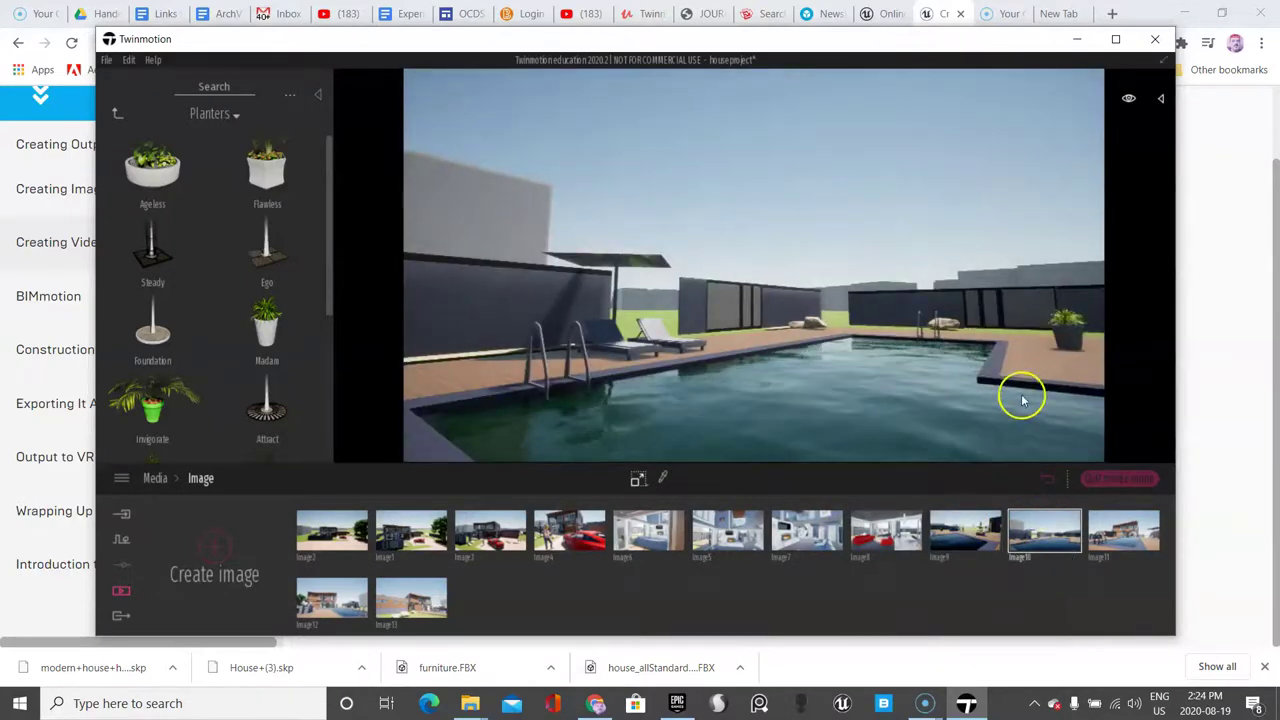
scroll(297, 343, "down", 2)
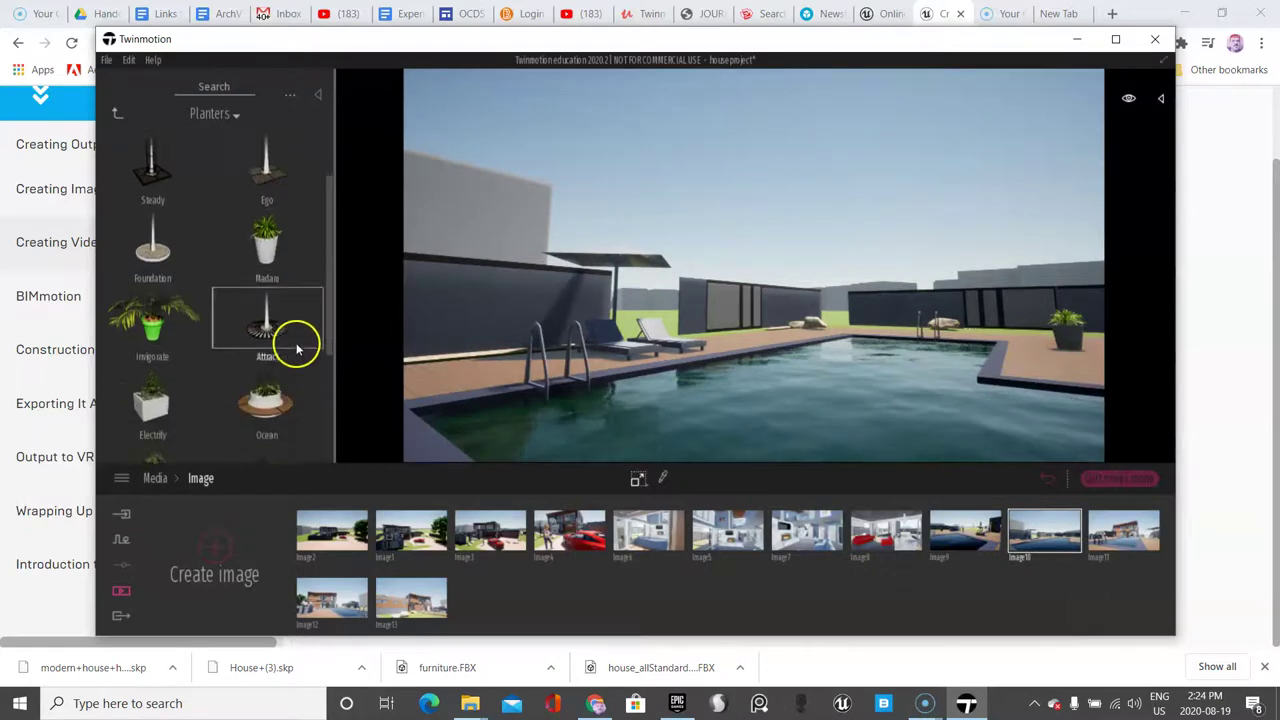
left_click_drag(288, 377, 448, 462)
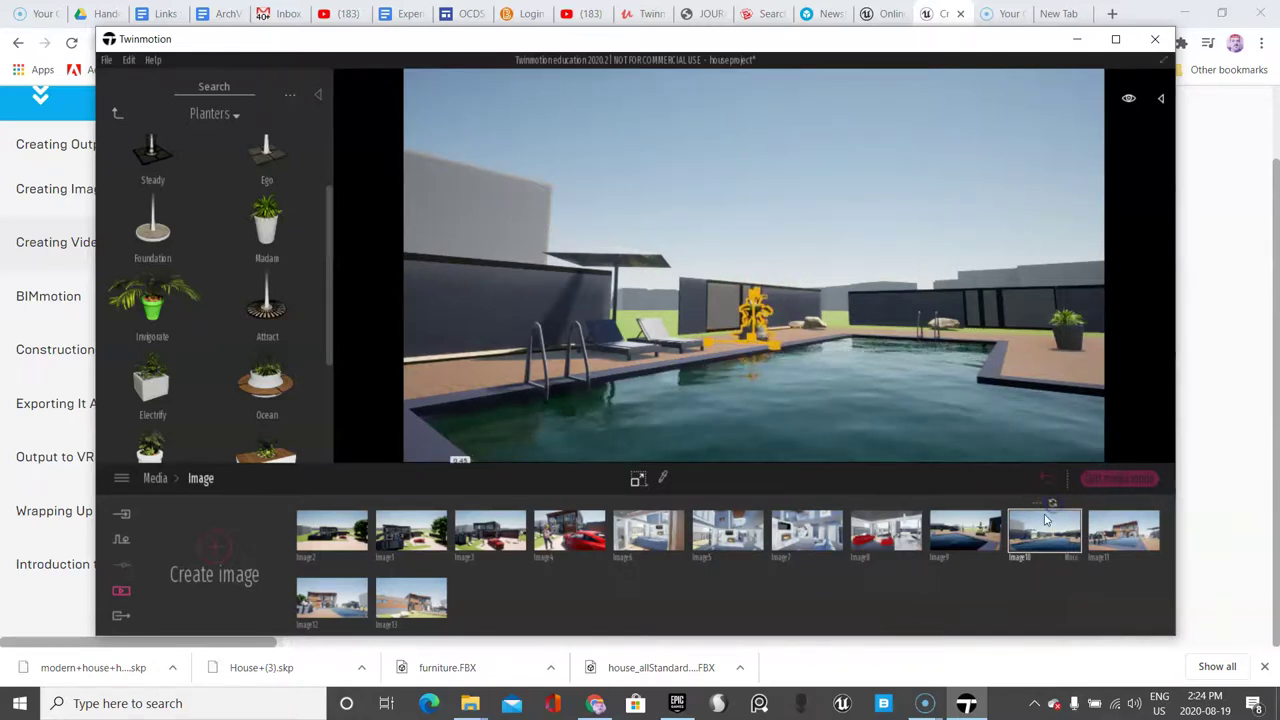
Step: Go on to Image11 and select the Ocean planter beside the sun loungers to check its placement
left_click(1115, 535)
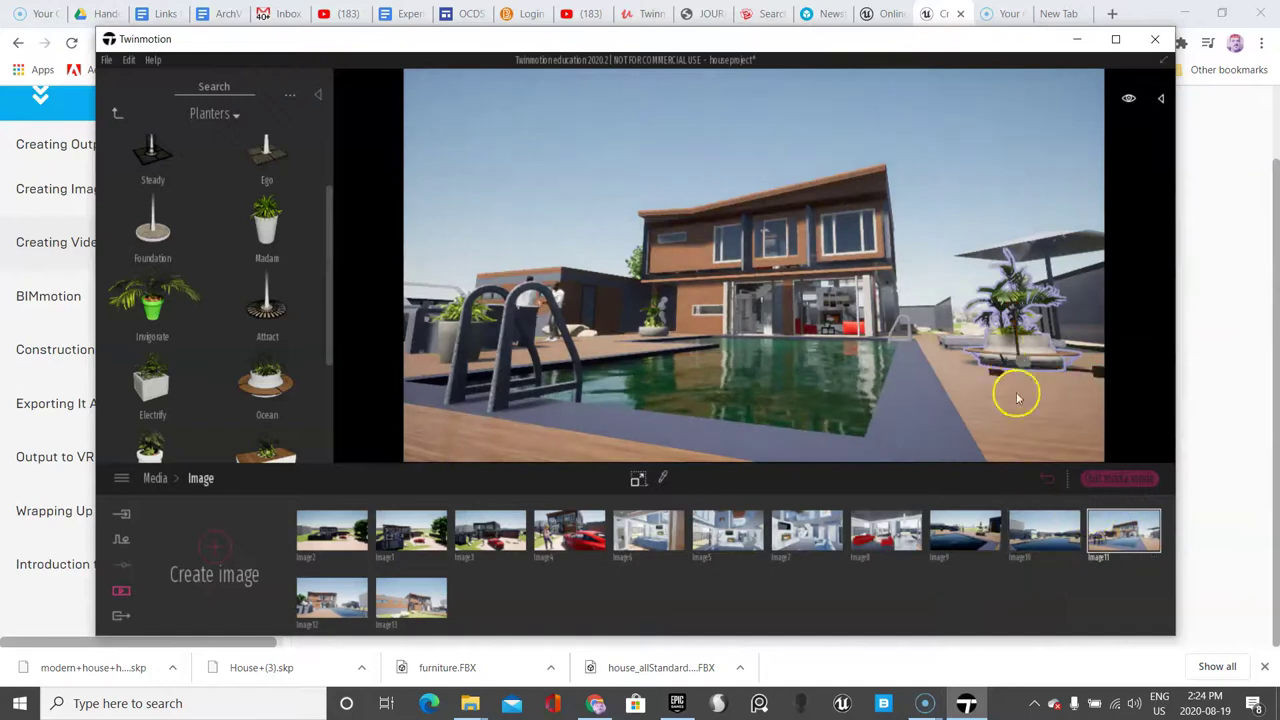
left_click(943, 151)
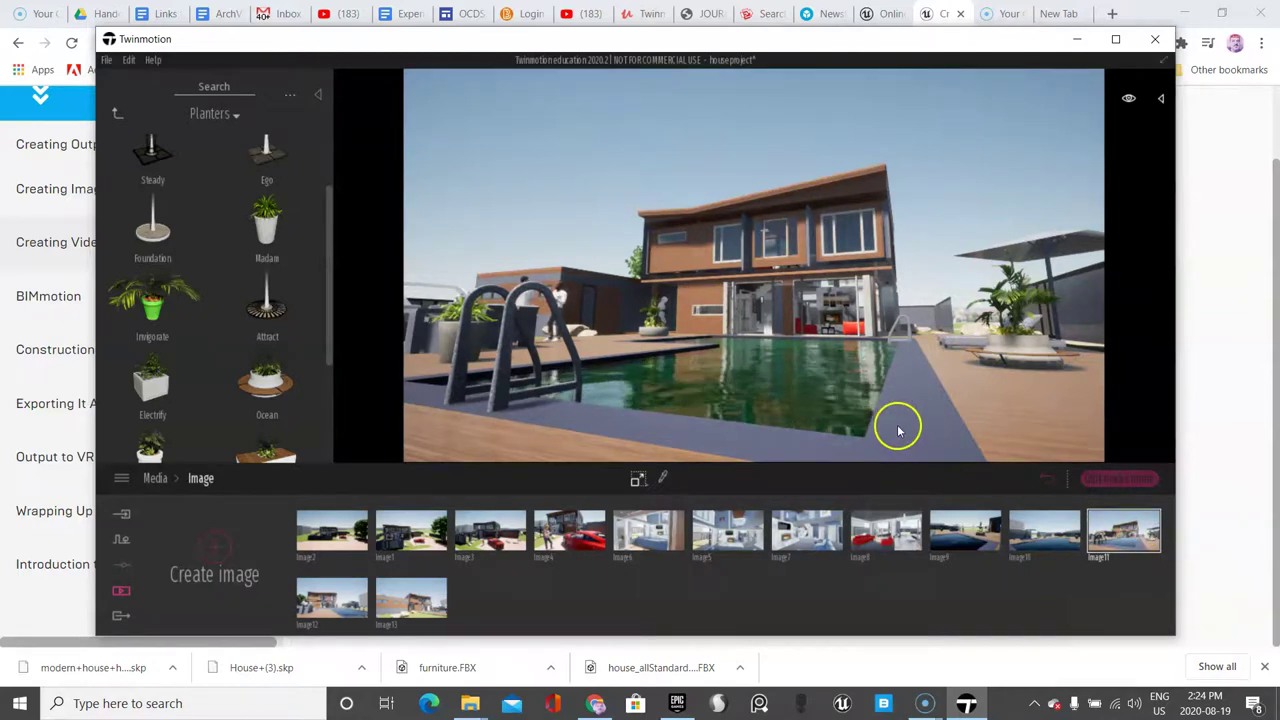
left_click(1010, 357)
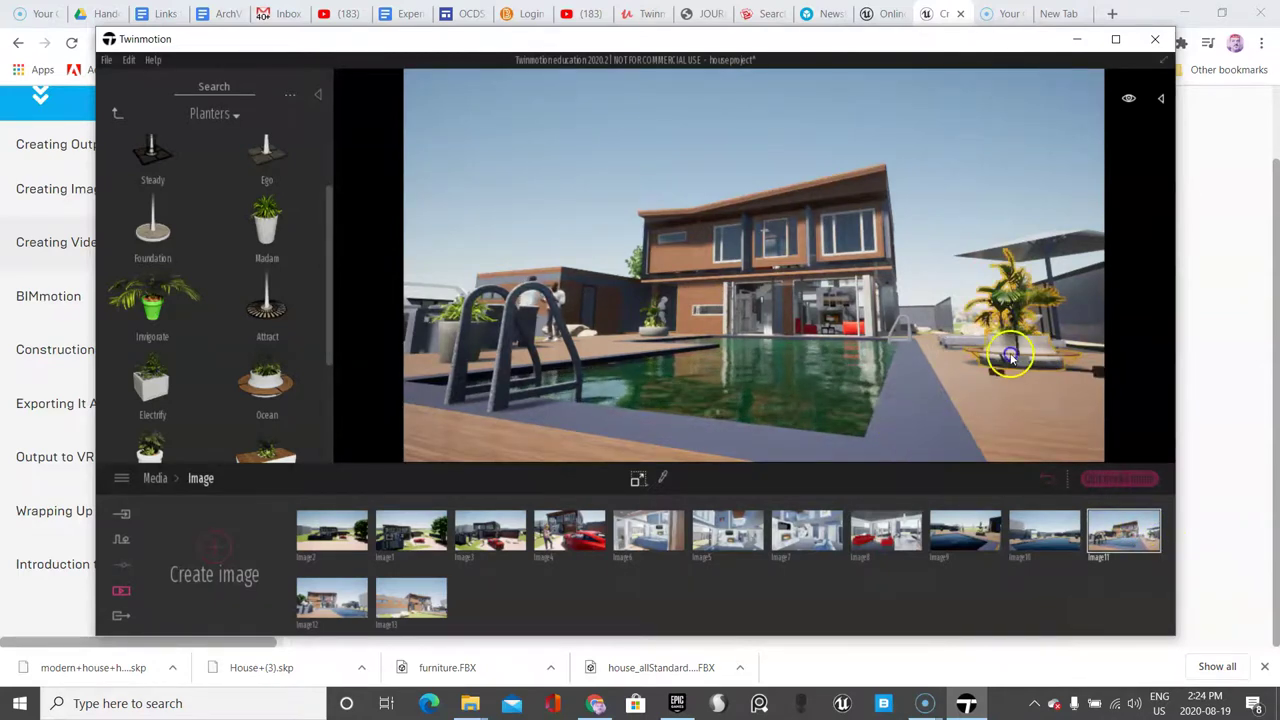
Step: Go on to Image12 and Image13 and re-capture both views with the new planters
left_click(318, 612)
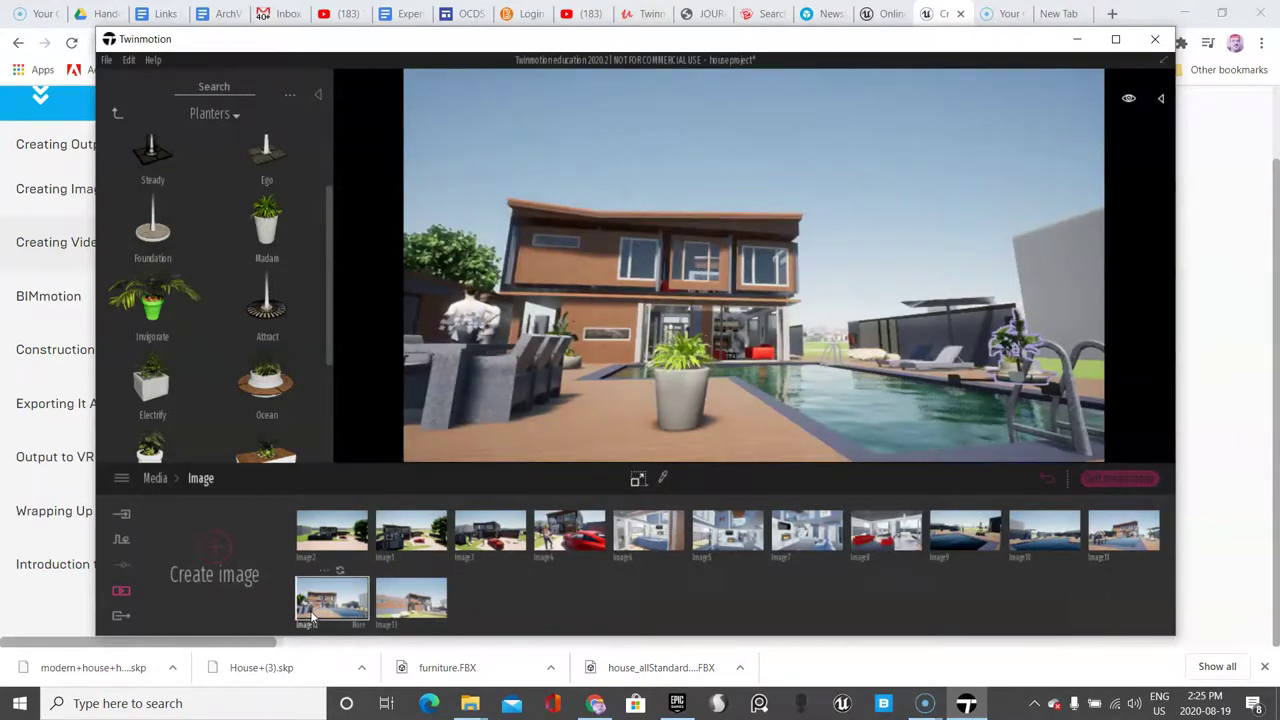
left_click(413, 600)
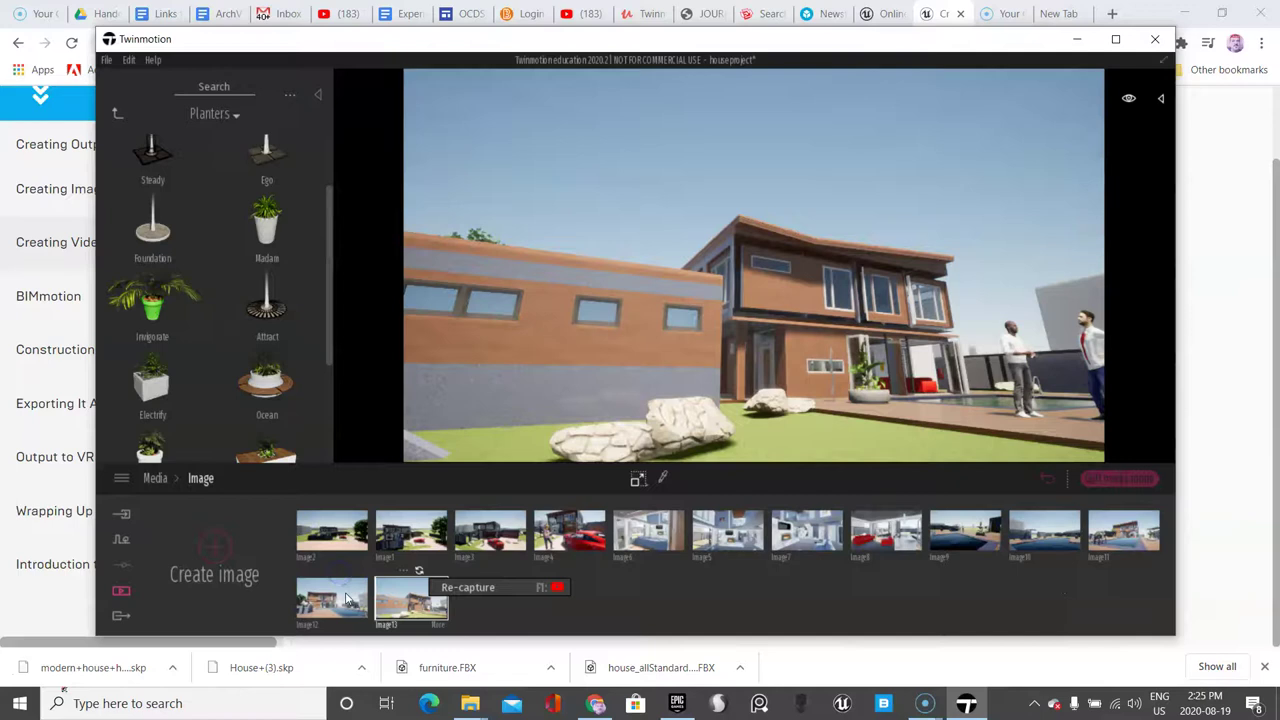
left_click(345, 598)
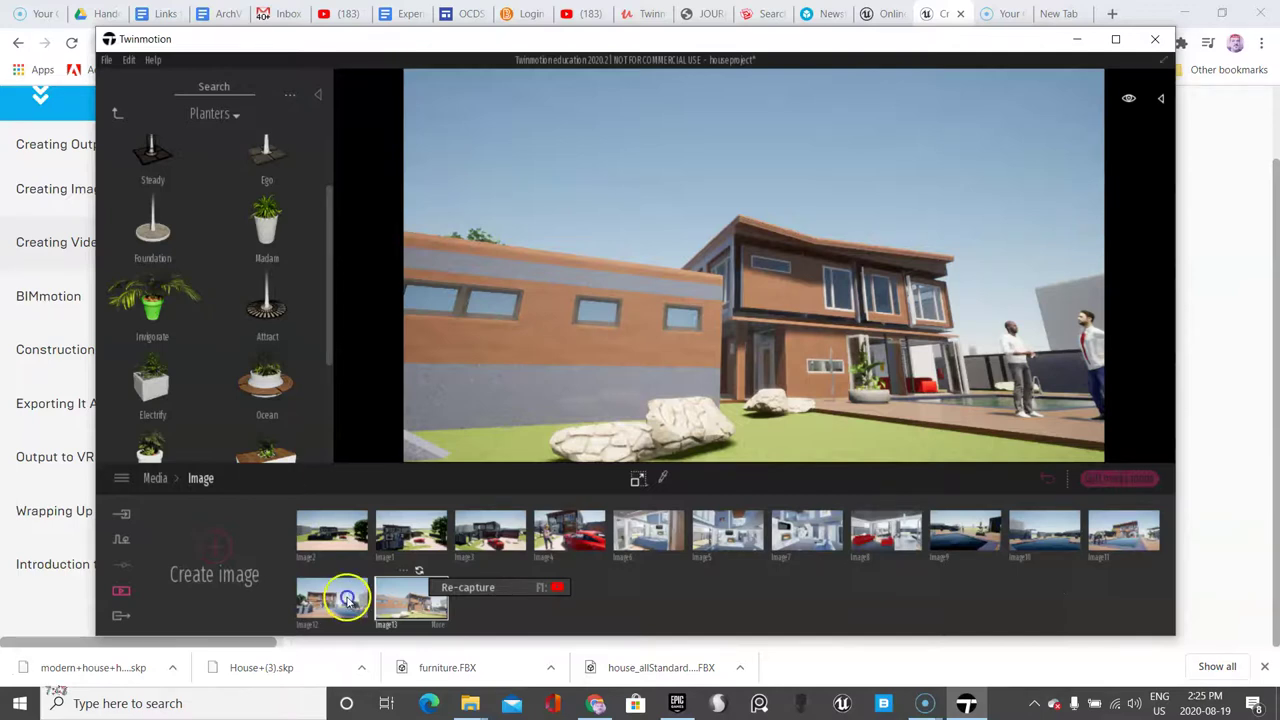
left_click(408, 604)
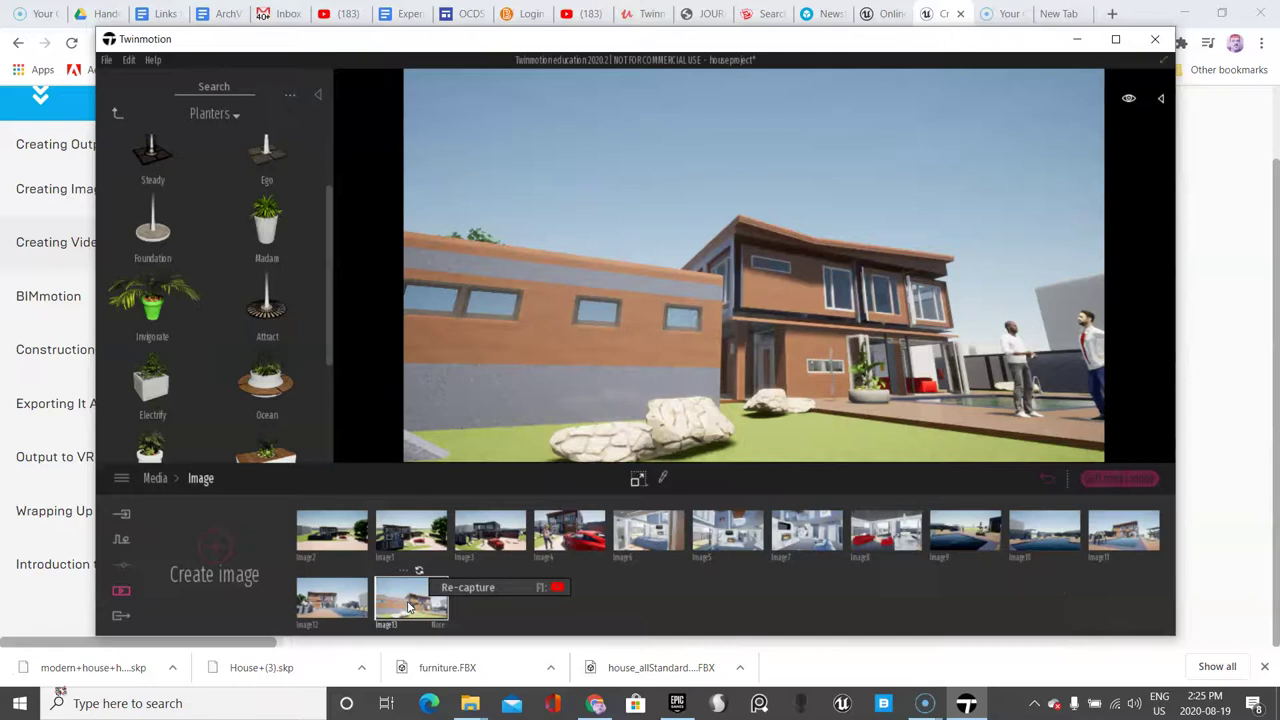